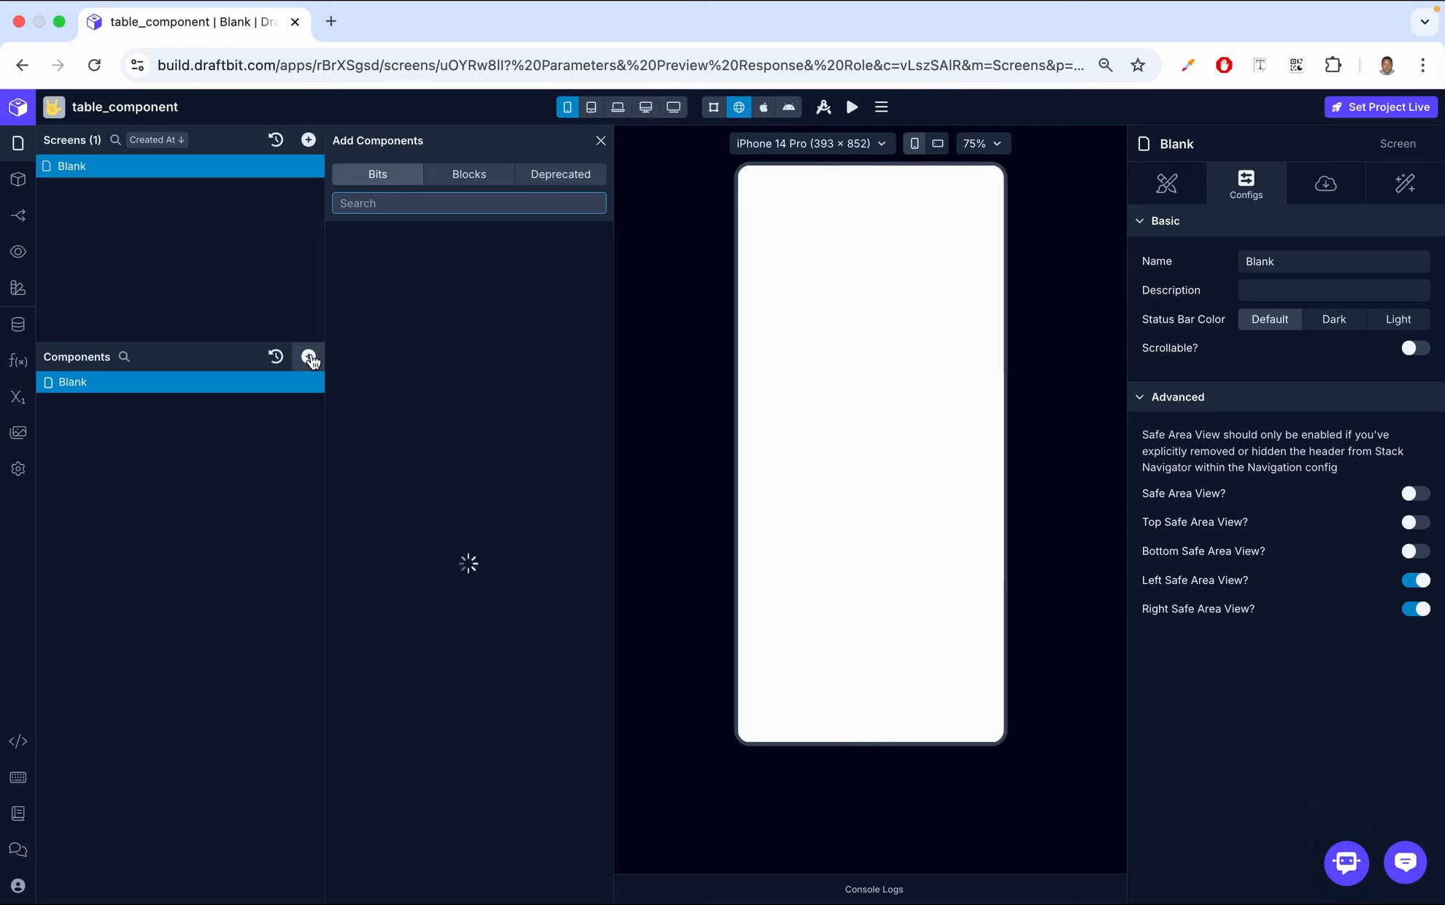
Find the Table component and add it to the Blank screen
{"action": "type", "text": "table"}
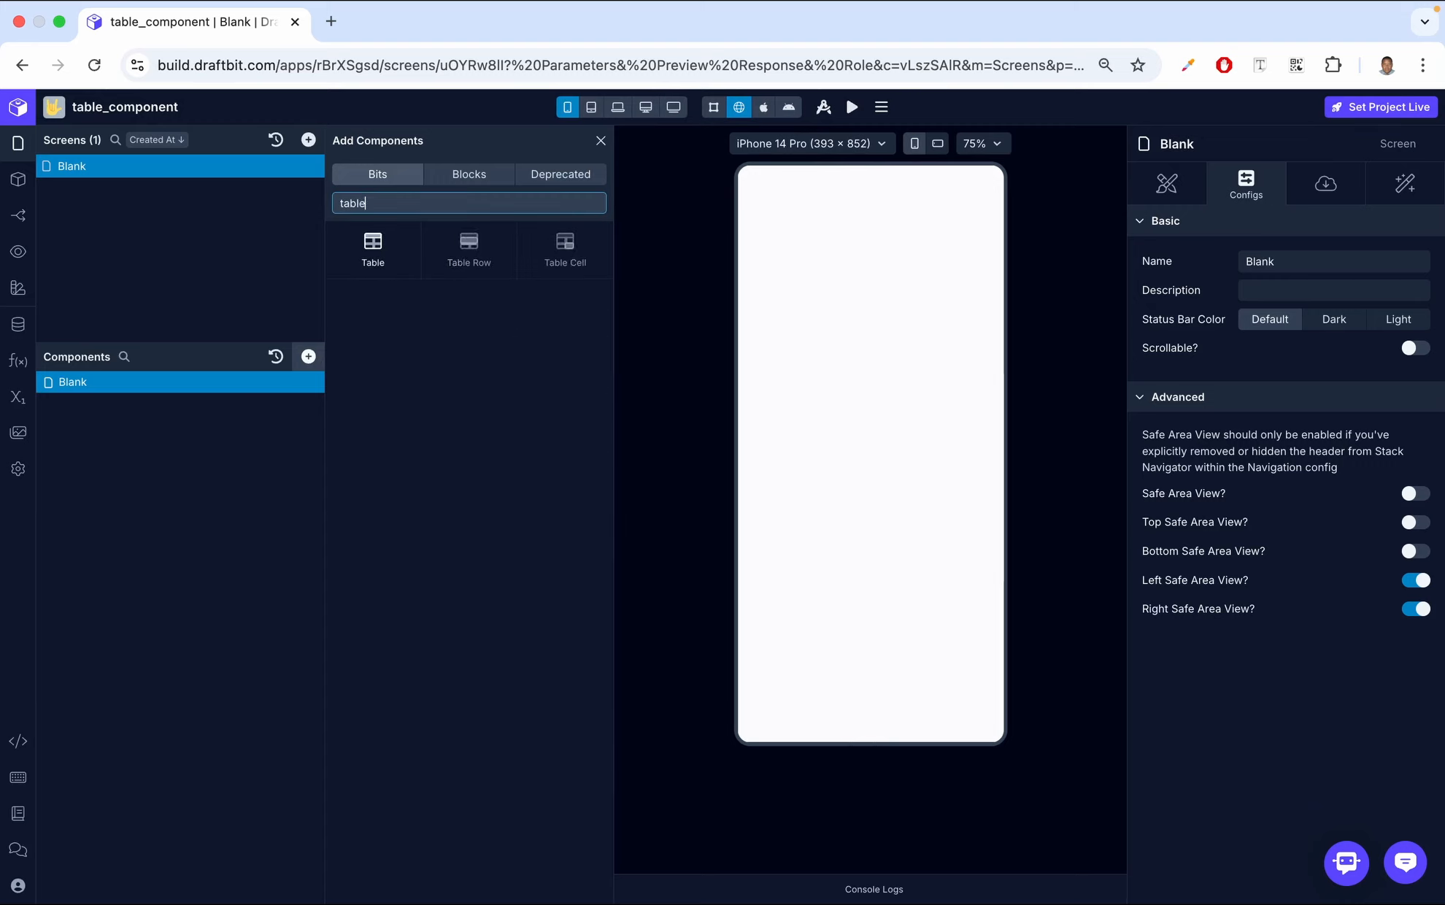
{"action": "left_click", "coordinate": [373, 243]}
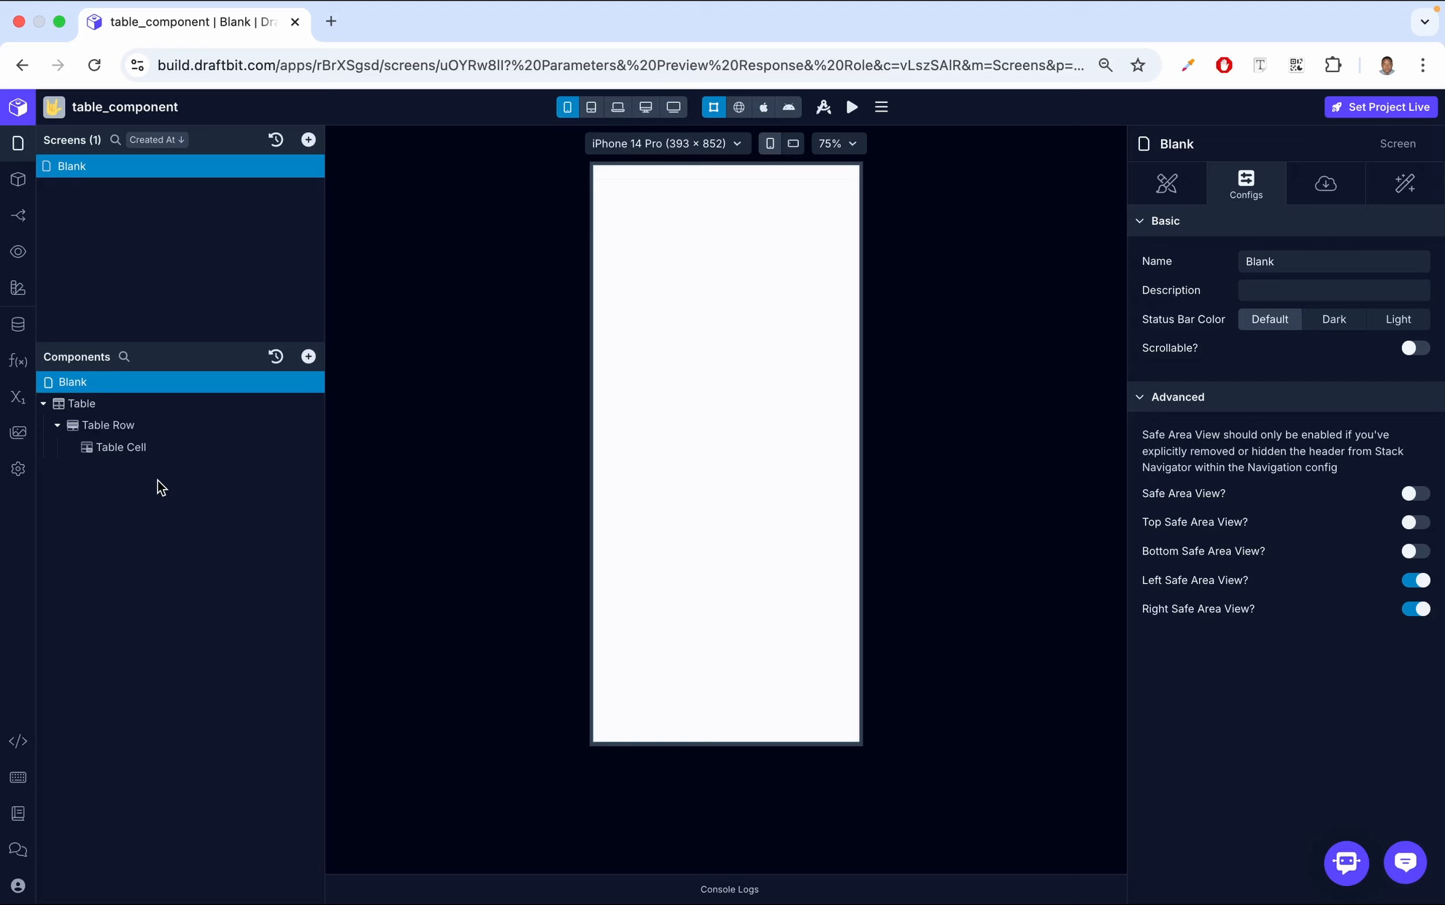
Inspect the type and JSON initial value of the screen variable test
{"action": "left_click", "coordinate": [19, 397]}
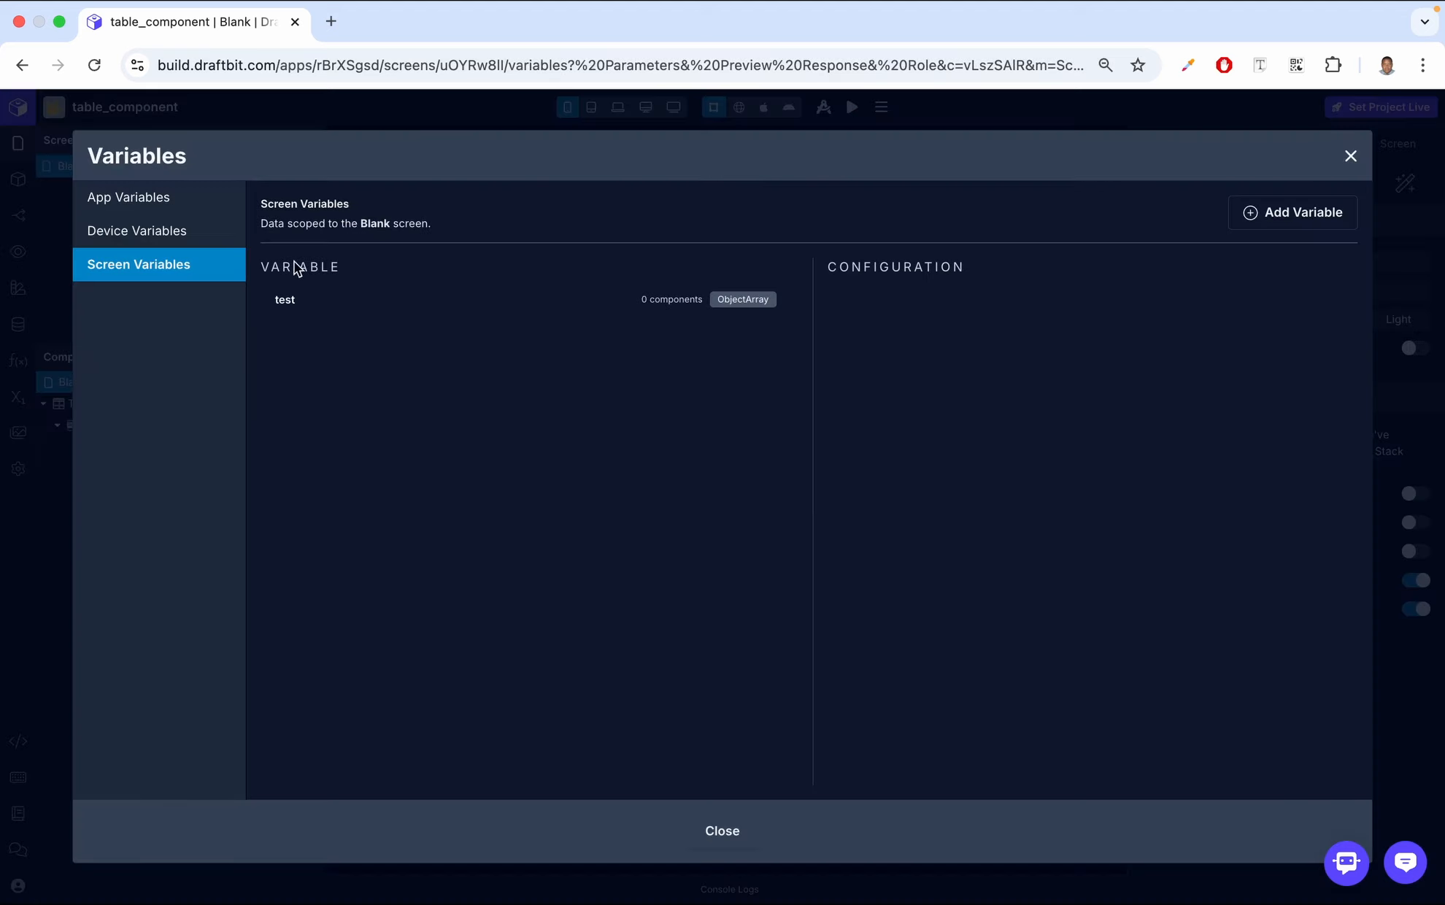
{"action": "left_click", "coordinate": [332, 298]}
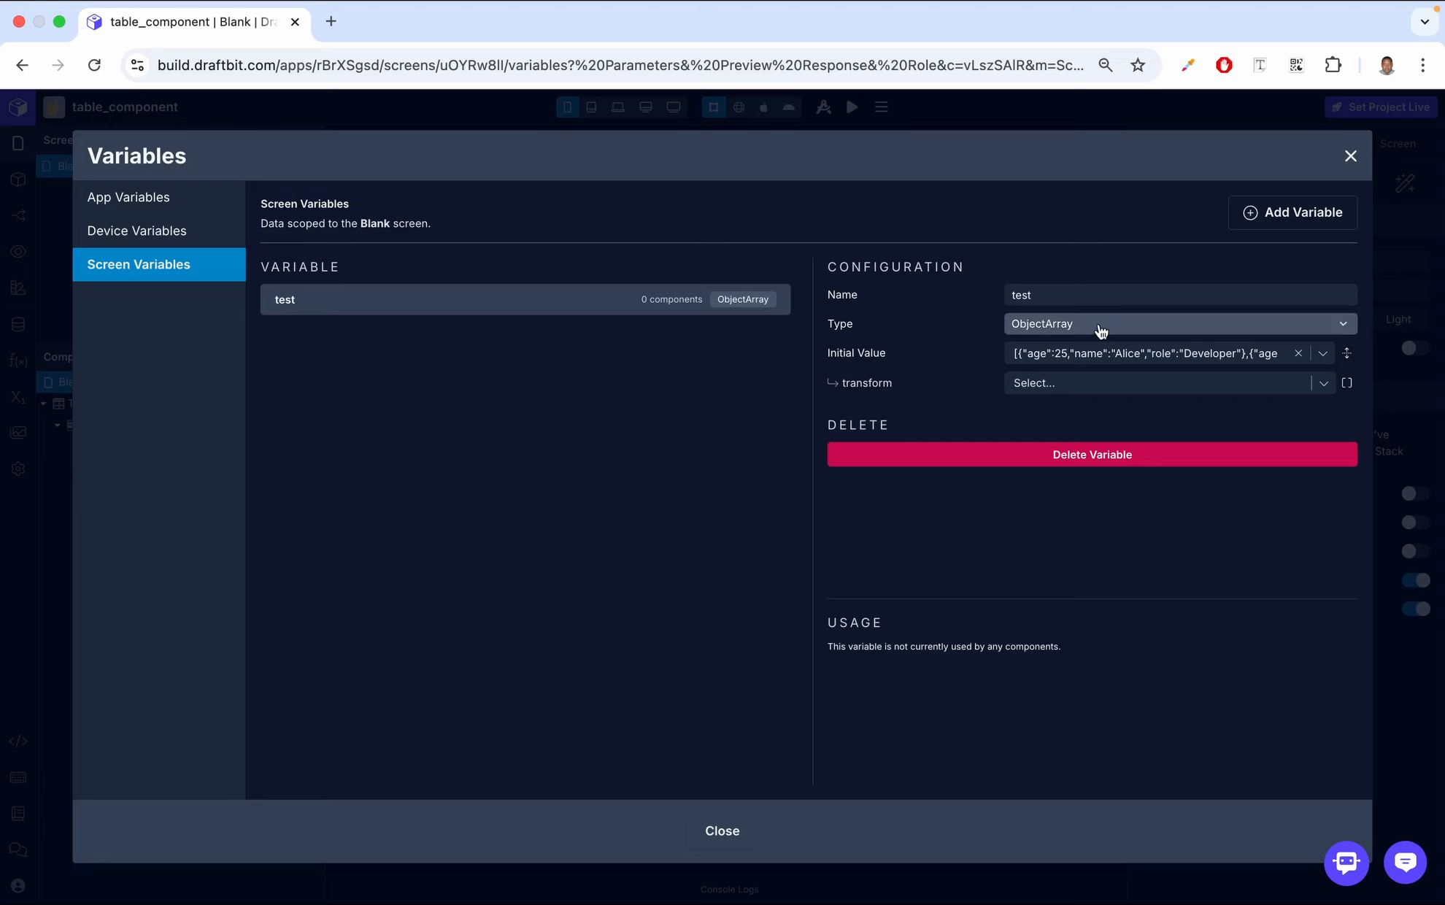
{"action": "left_click", "coordinate": [1248, 347]}
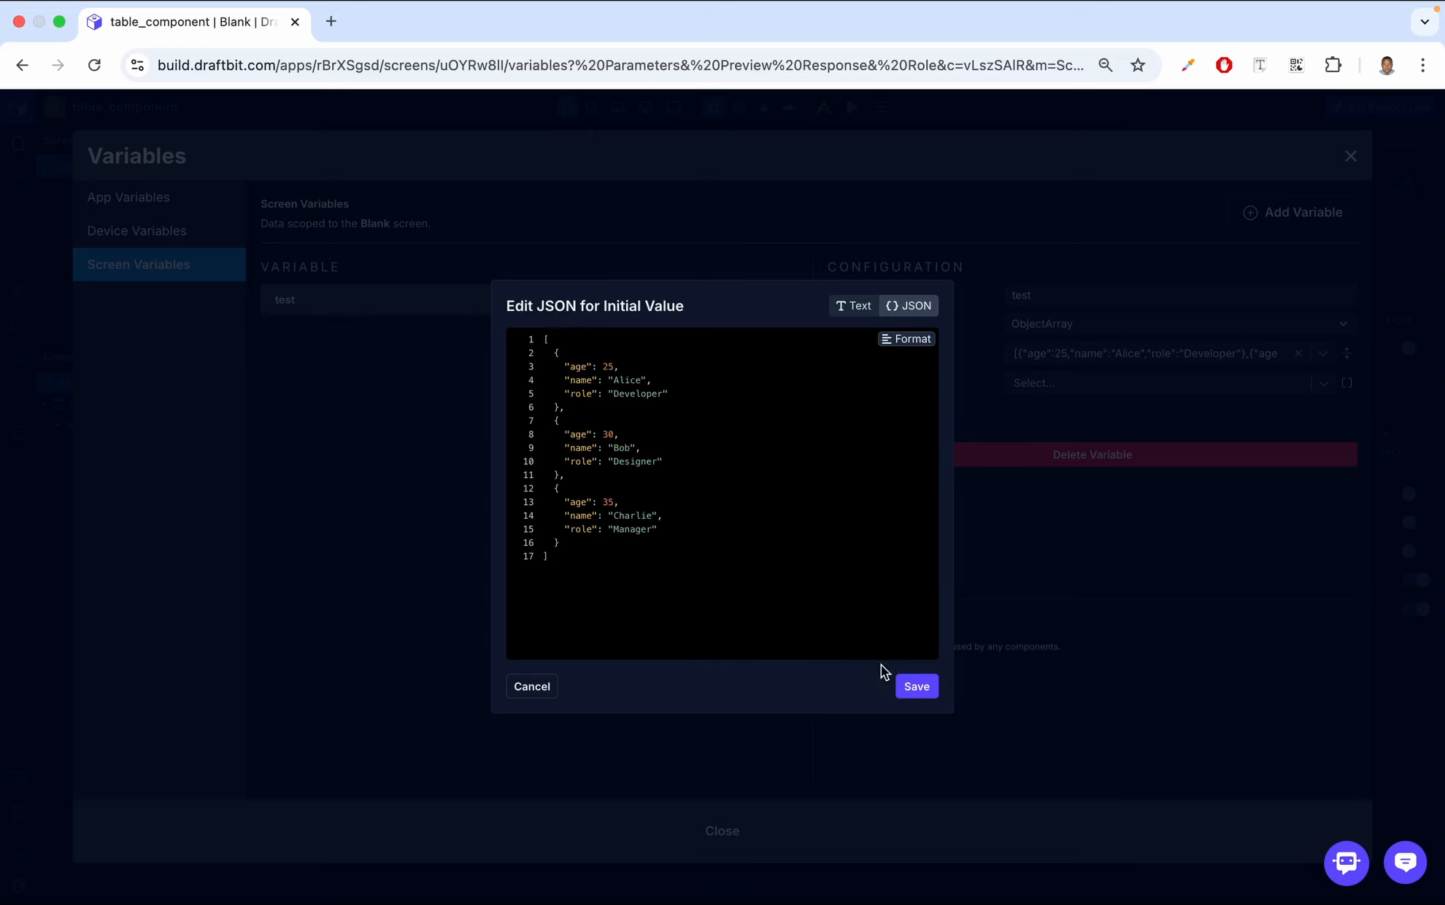
{"action": "left_click", "coordinate": [917, 686]}
{"action": "left_click", "coordinate": [1350, 157]}
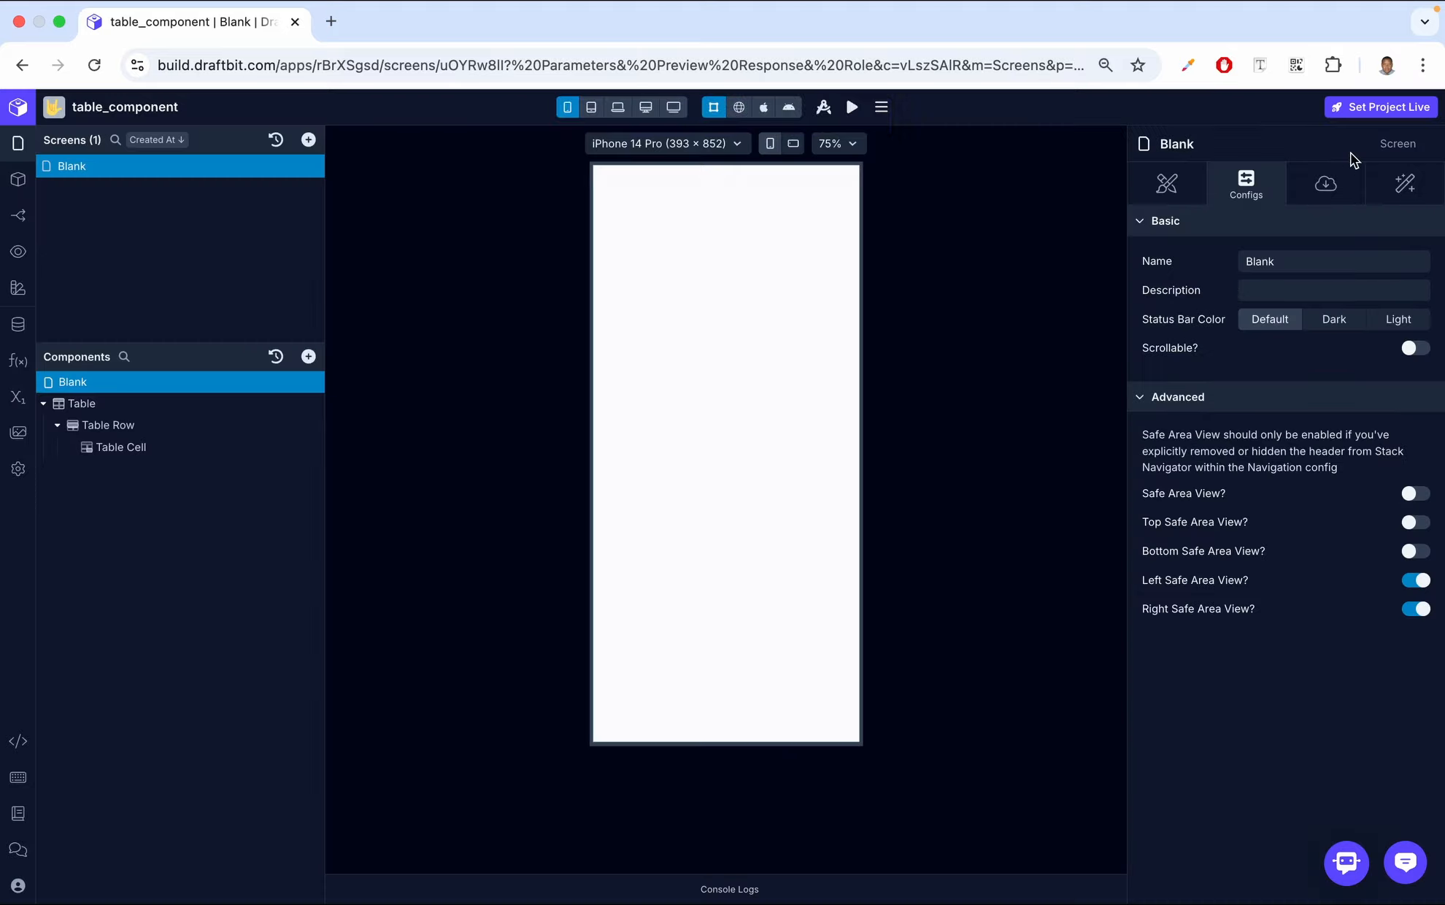
Set the Table component's data source to the screen variable test
{"action": "left_click", "coordinate": [128, 410]}
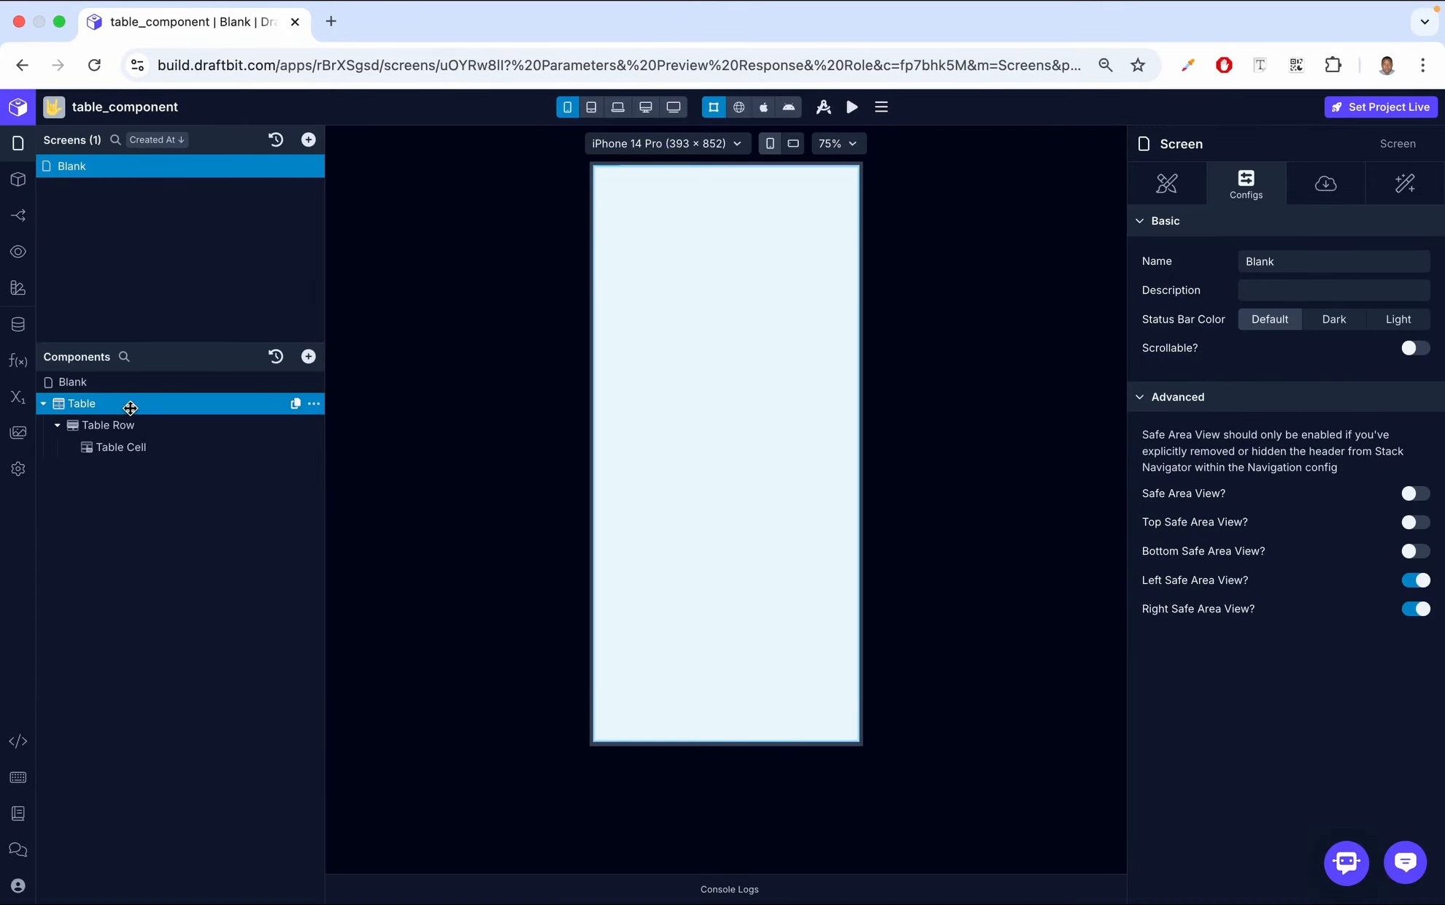
{"action": "left_click", "coordinate": [1330, 191]}
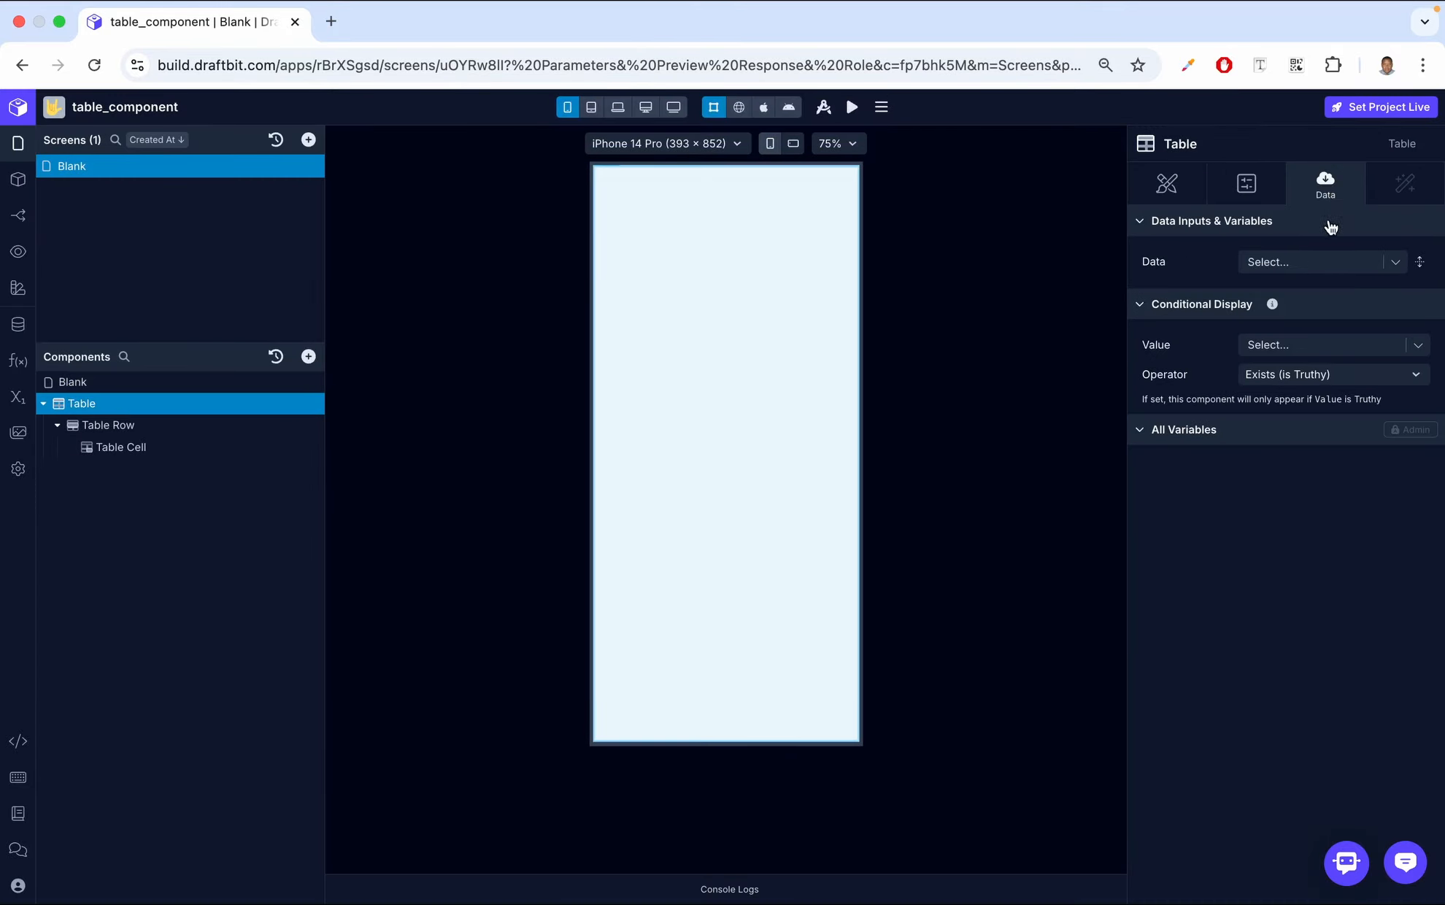
{"action": "left_click", "coordinate": [1396, 261]}
{"action": "left_click", "coordinate": [1187, 341]}
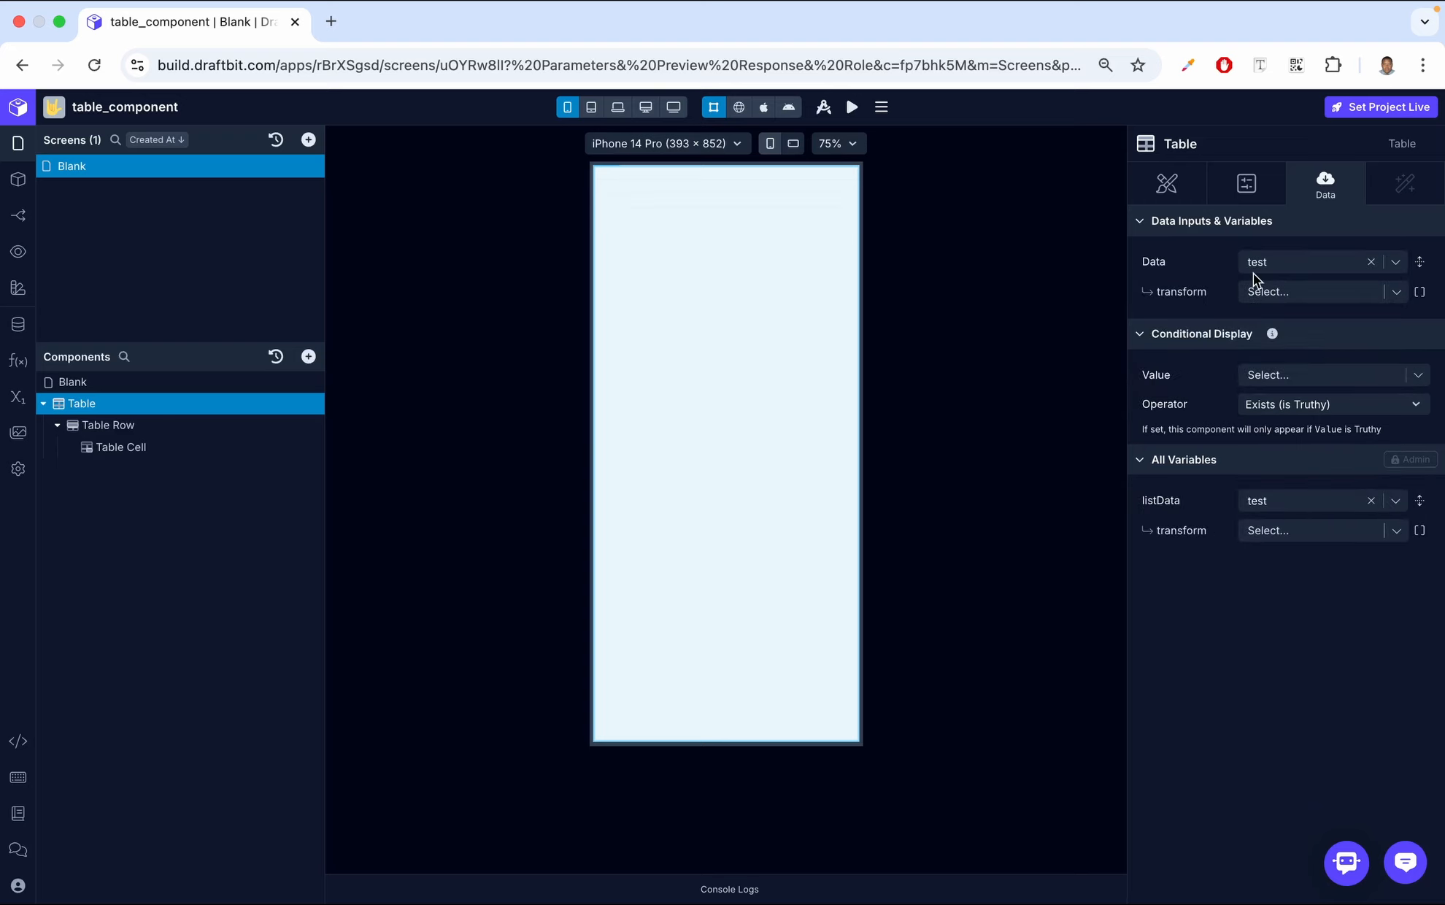
Add a Text component inside the Table Cell
{"action": "left_click", "coordinate": [188, 446]}
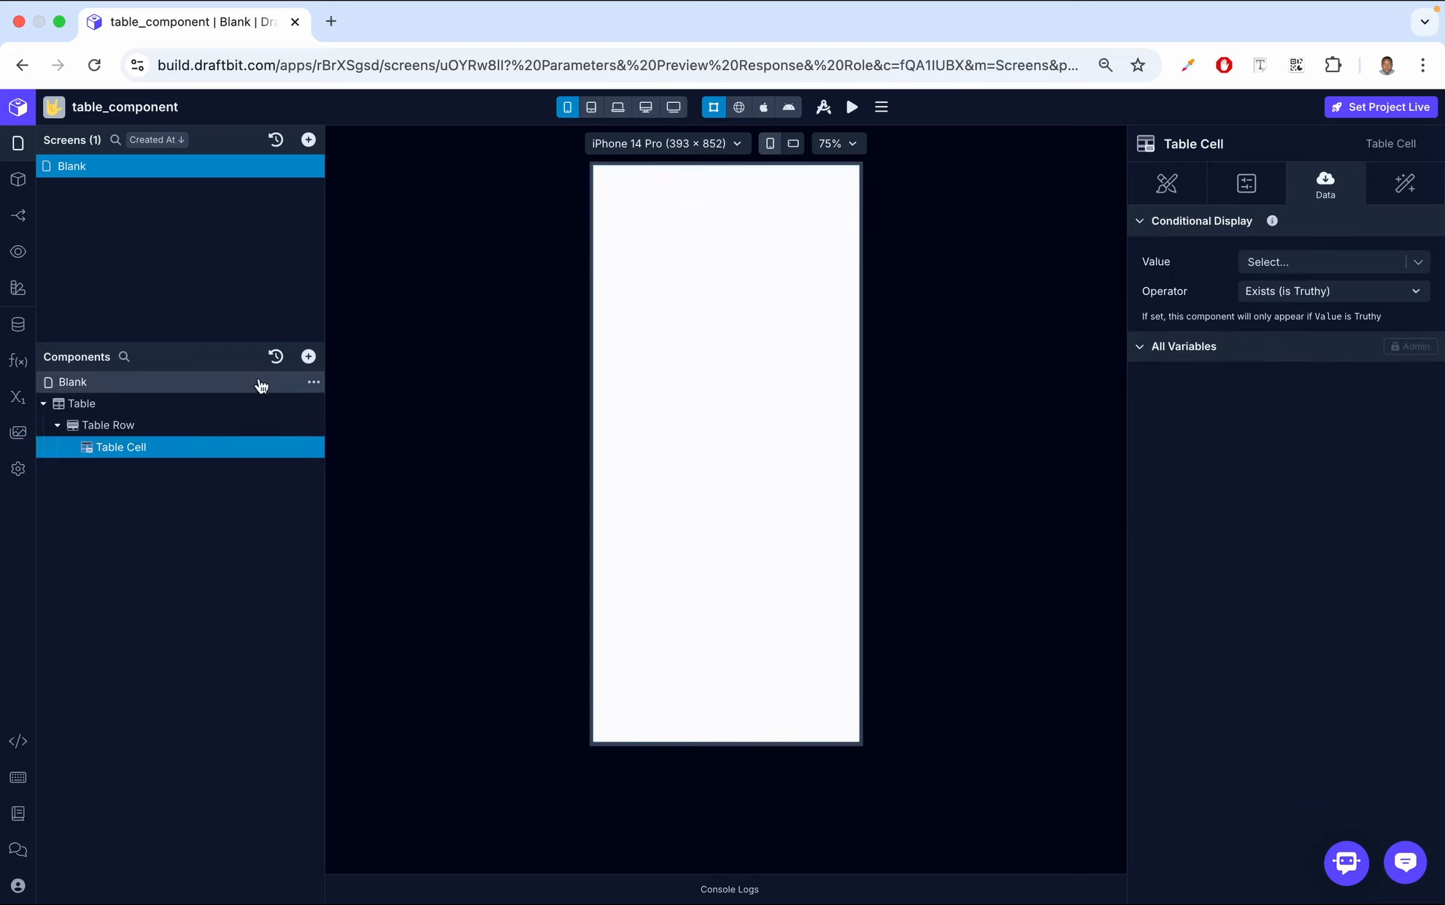
{"action": "left_click", "coordinate": [308, 356]}
{"action": "type", "text": "text"}
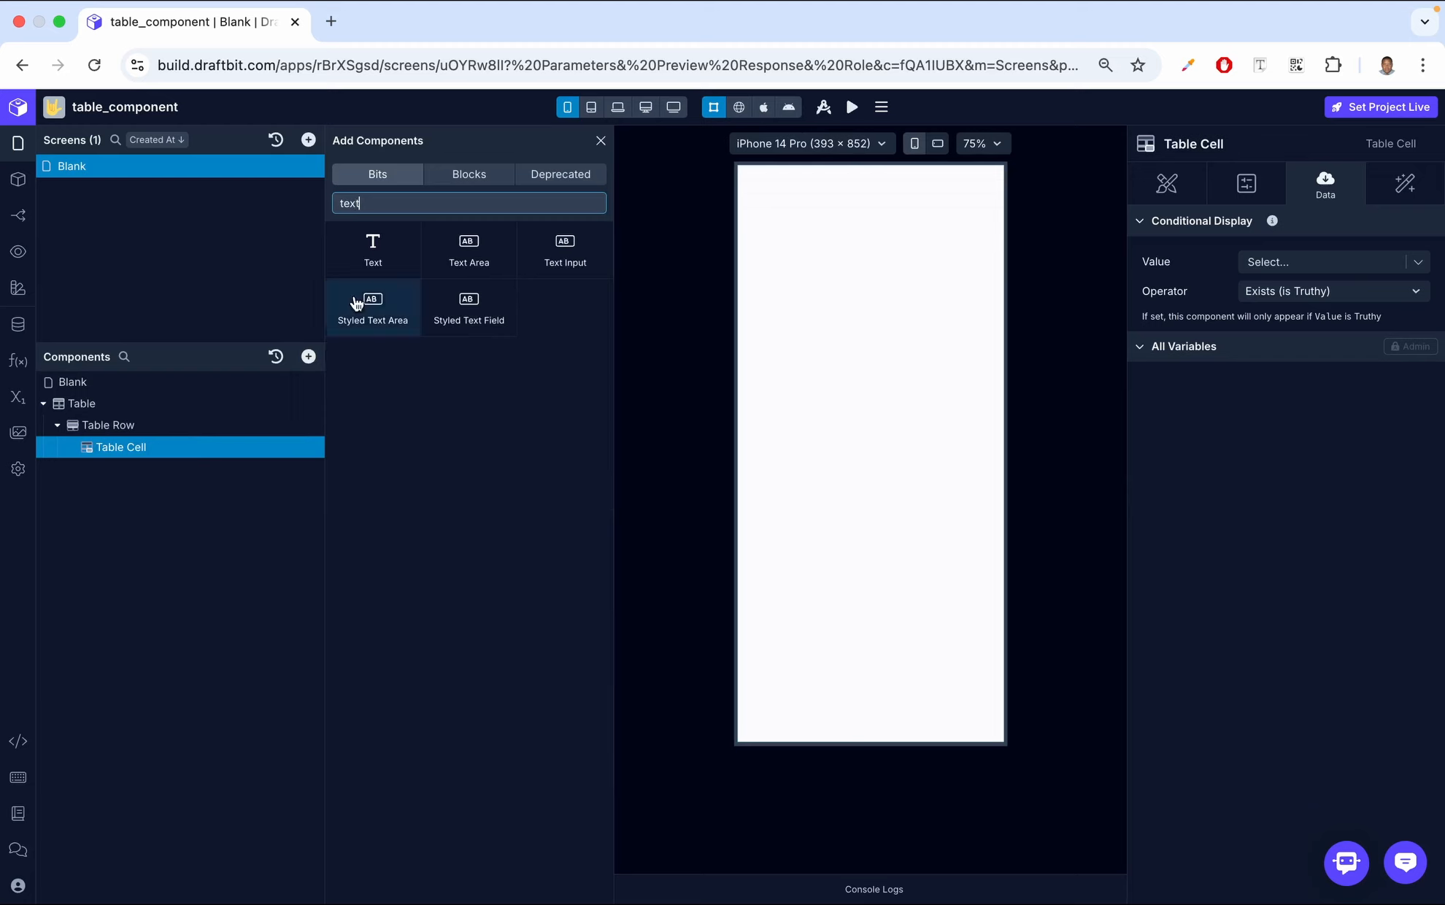
{"action": "left_click", "coordinate": [388, 259]}
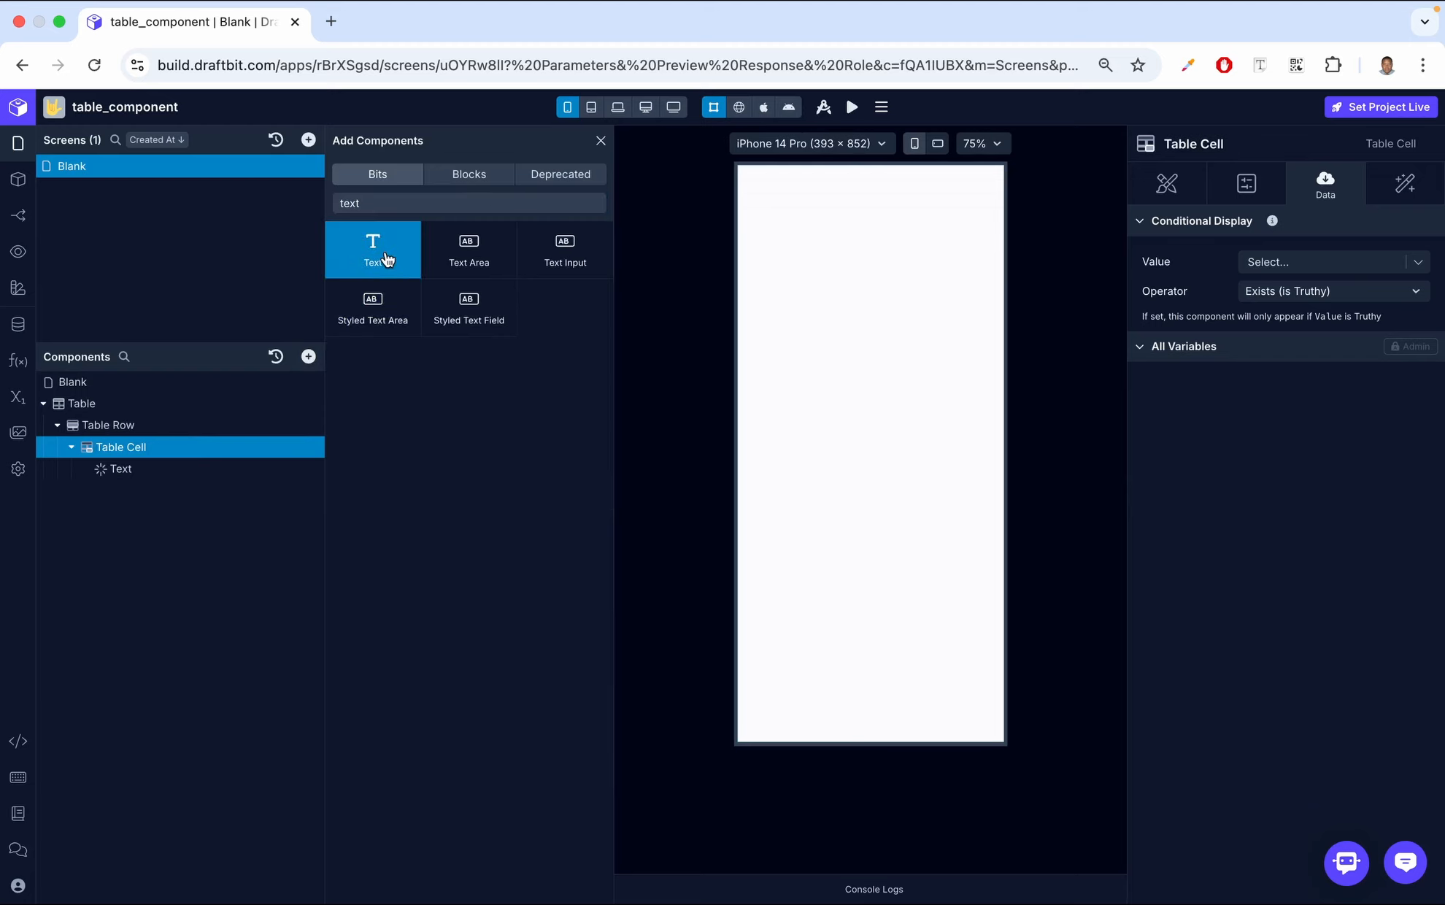
{"action": "left_click", "coordinate": [601, 143]}
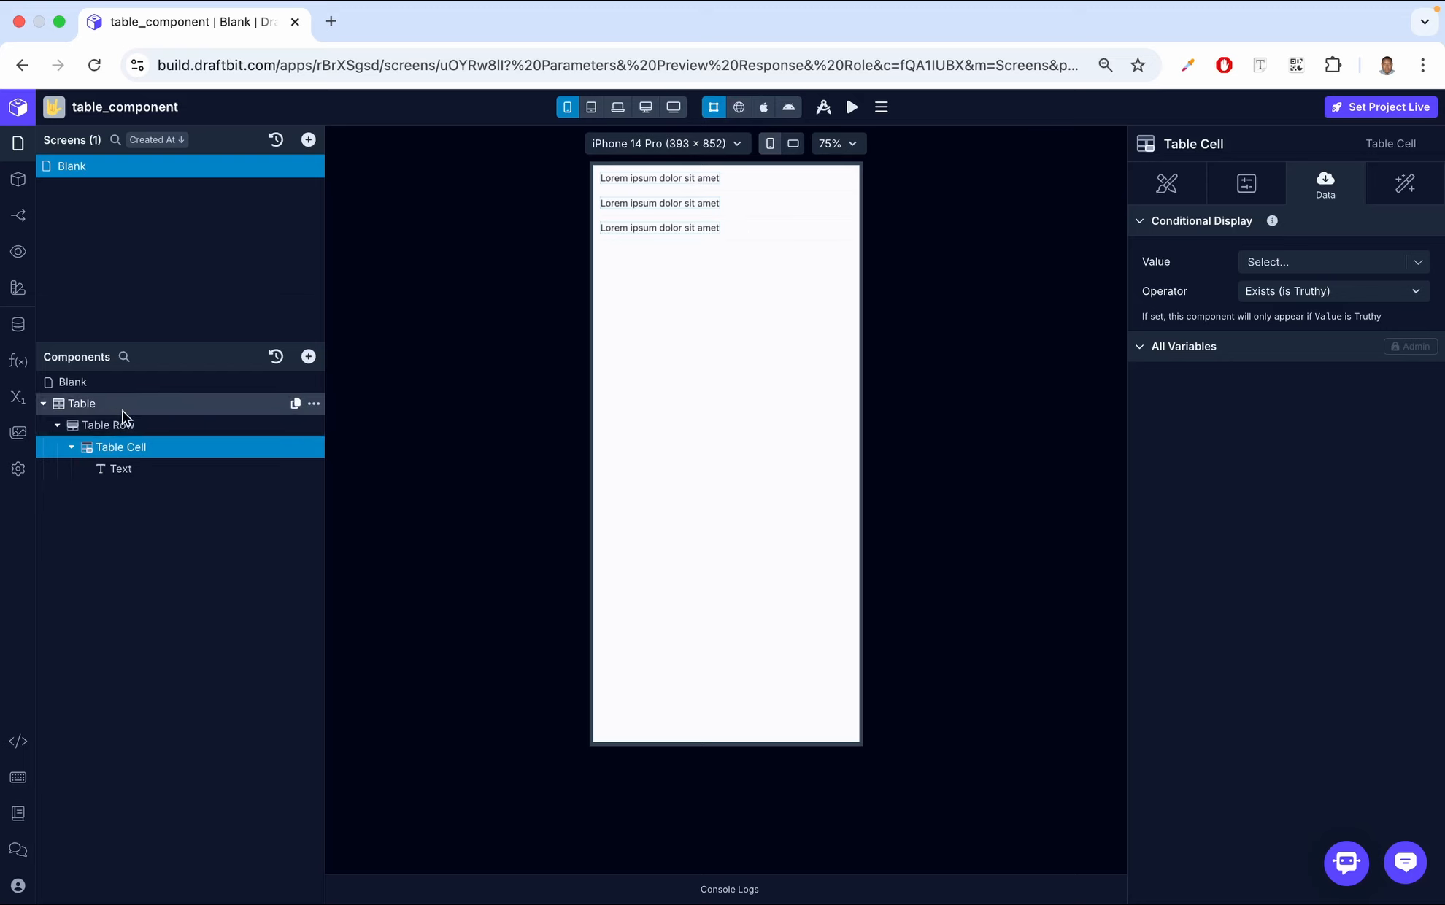
Reopen the test variable's initial value and format its JSON to examine the objects in the array
{"action": "left_click", "coordinate": [17, 398]}
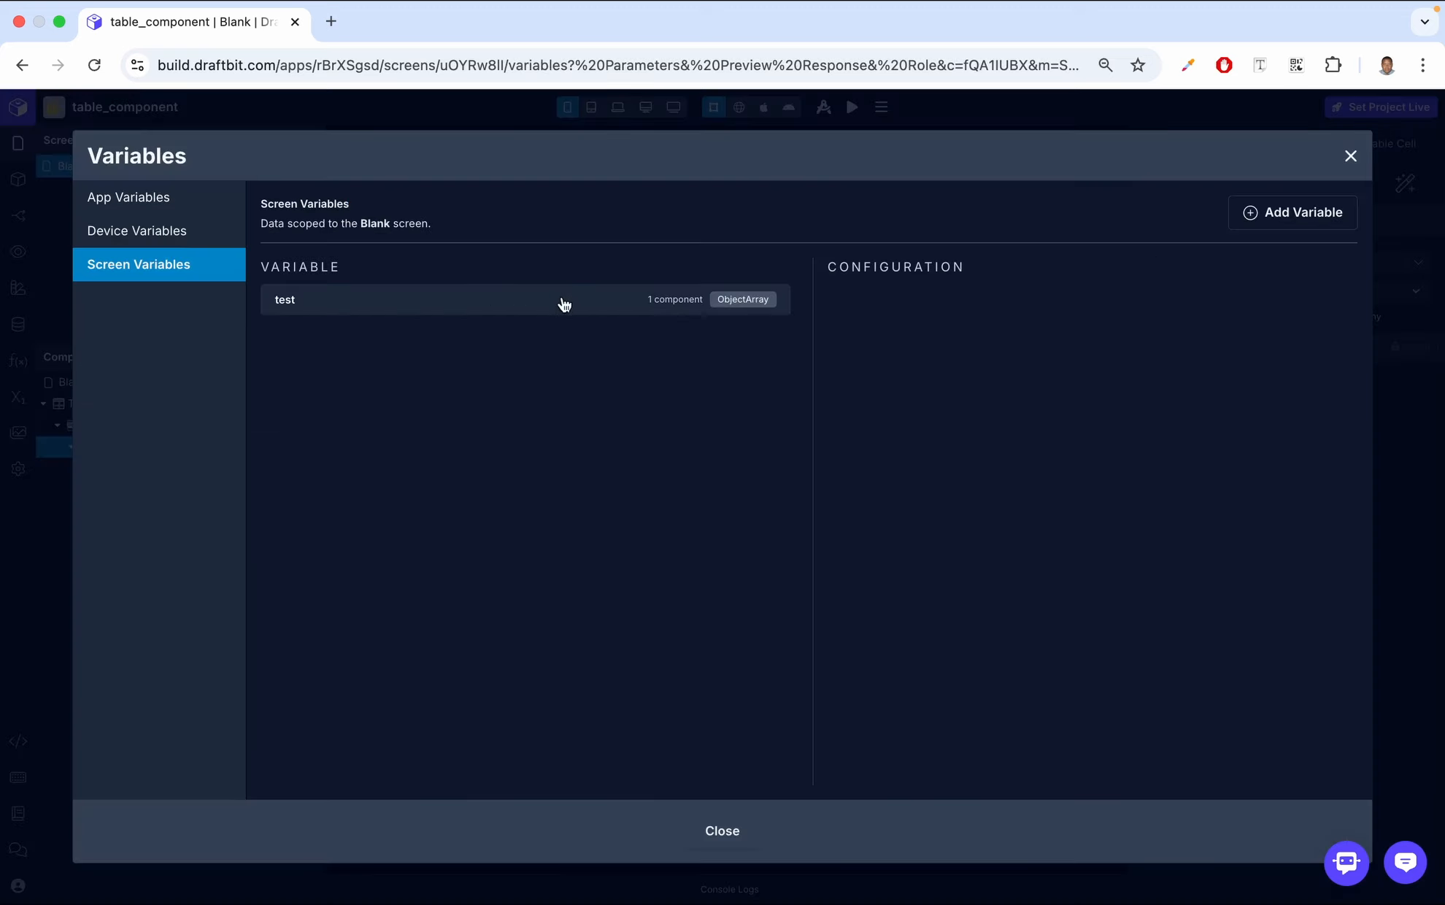
{"action": "left_click", "coordinate": [579, 301]}
{"action": "left_click", "coordinate": [1348, 354]}
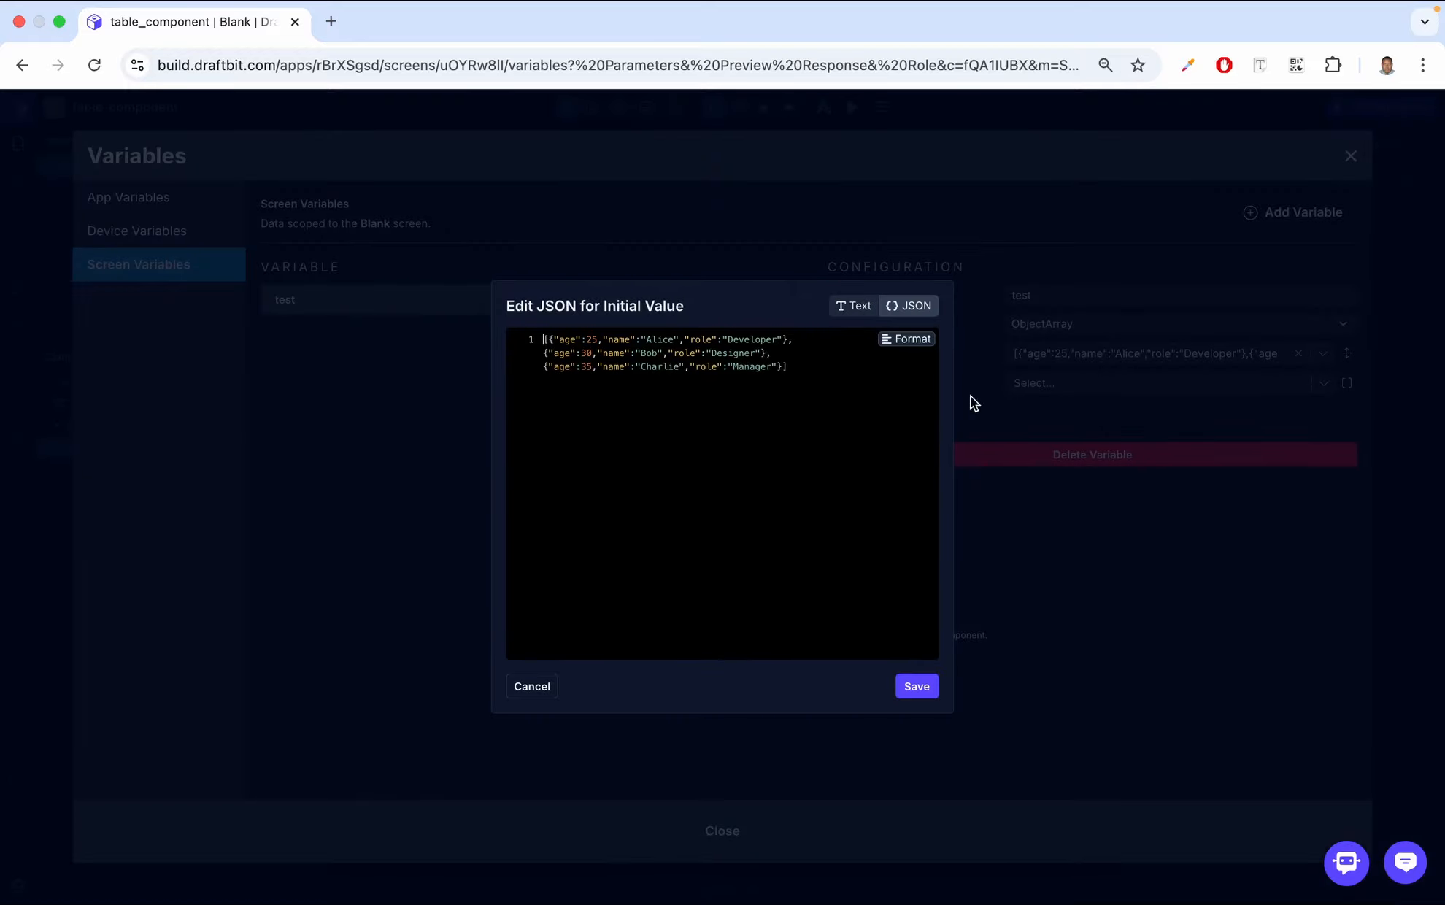
{"action": "left_click", "coordinate": [905, 339]}
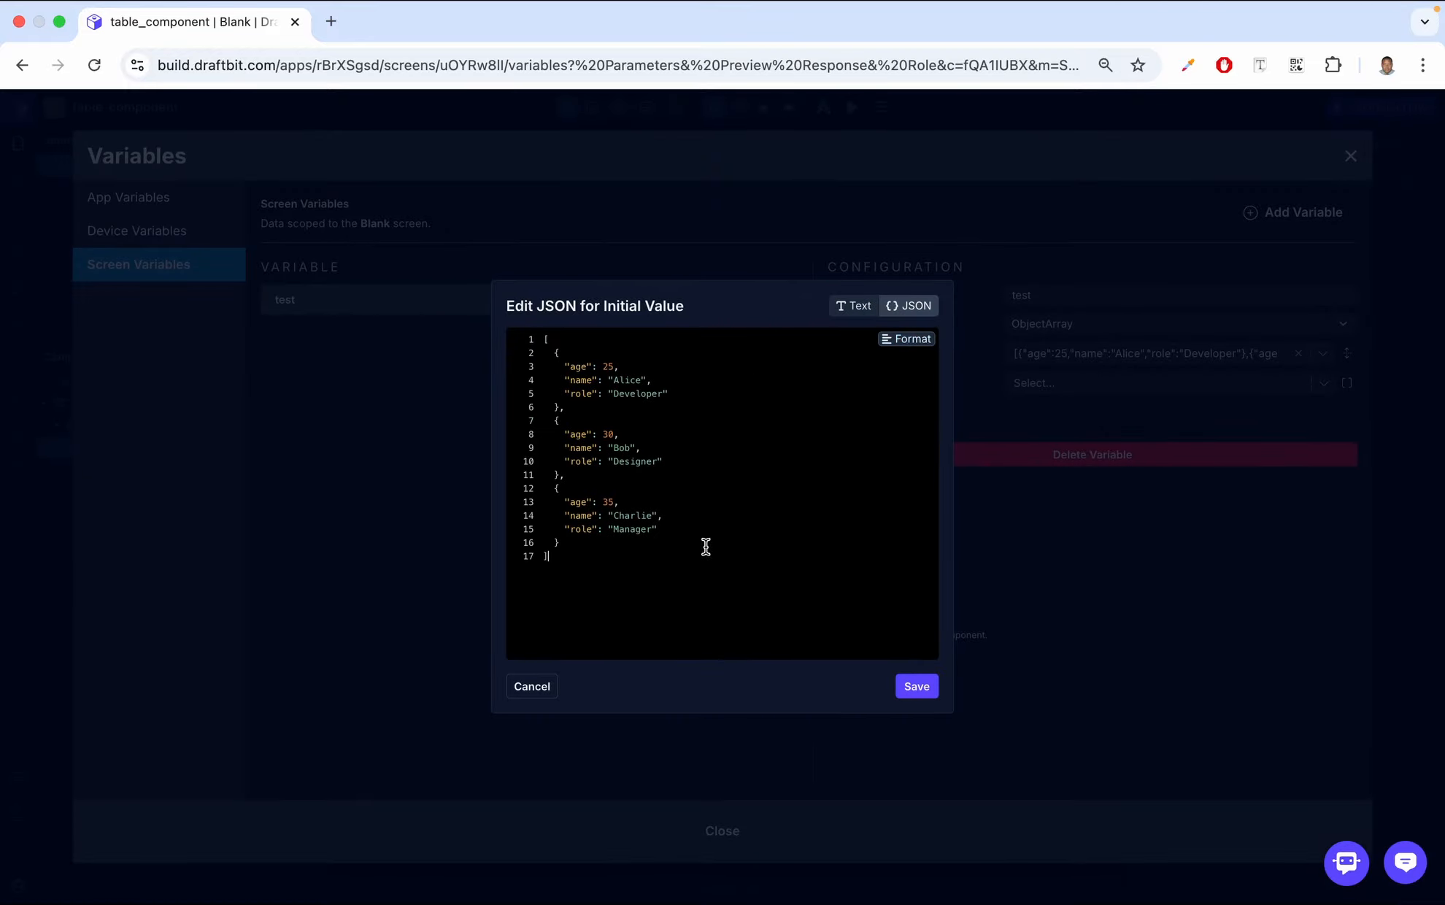
{"action": "left_click", "coordinate": [917, 687]}
{"action": "left_click", "coordinate": [1351, 155]}
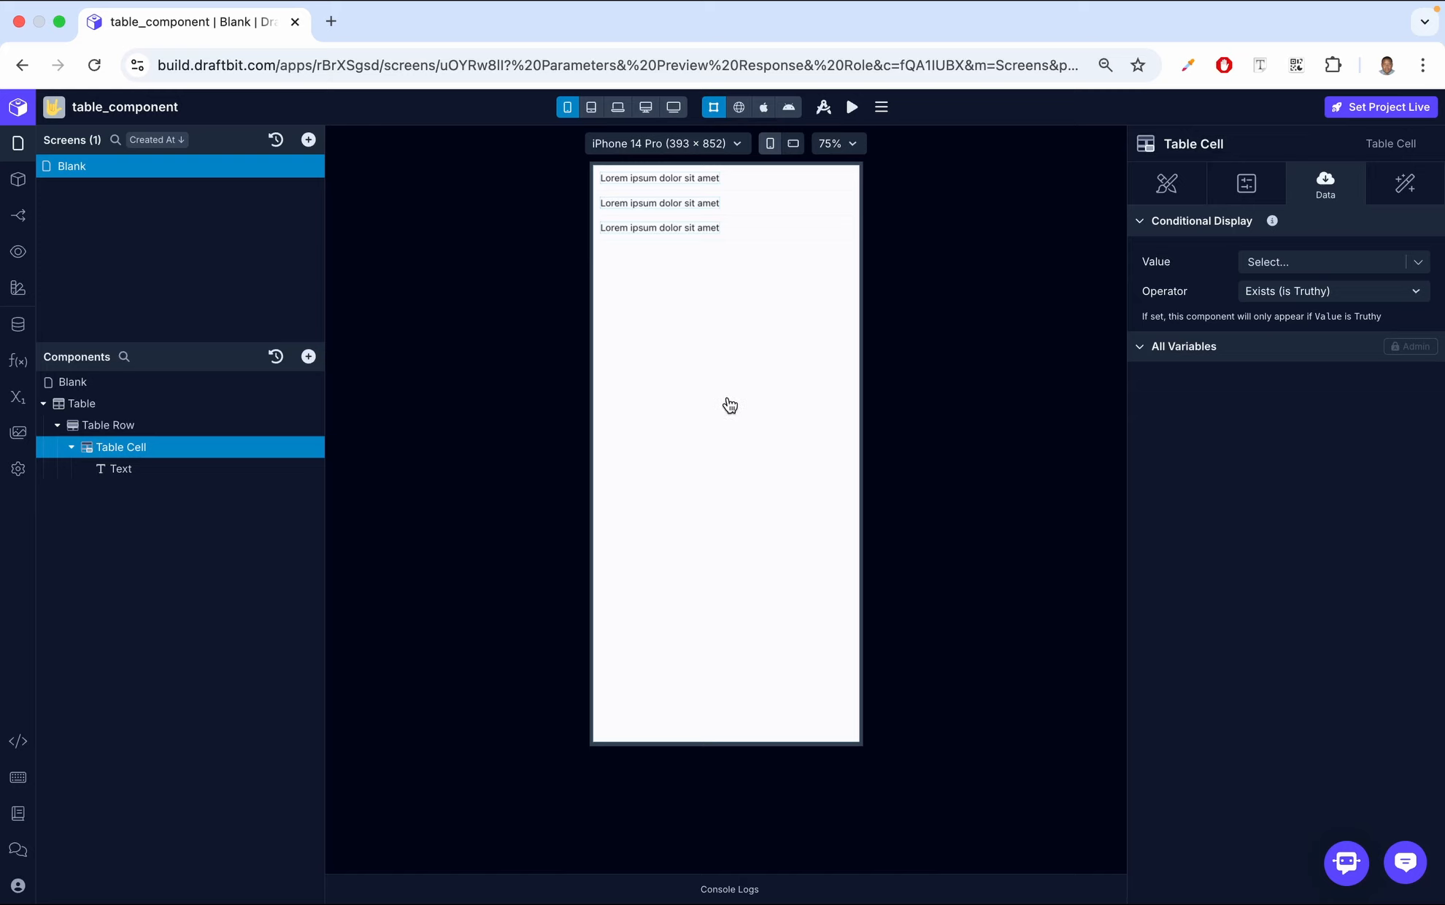
Add a Fetch component to the Blank screen and select it for configuration
{"action": "left_click", "coordinate": [117, 387]}
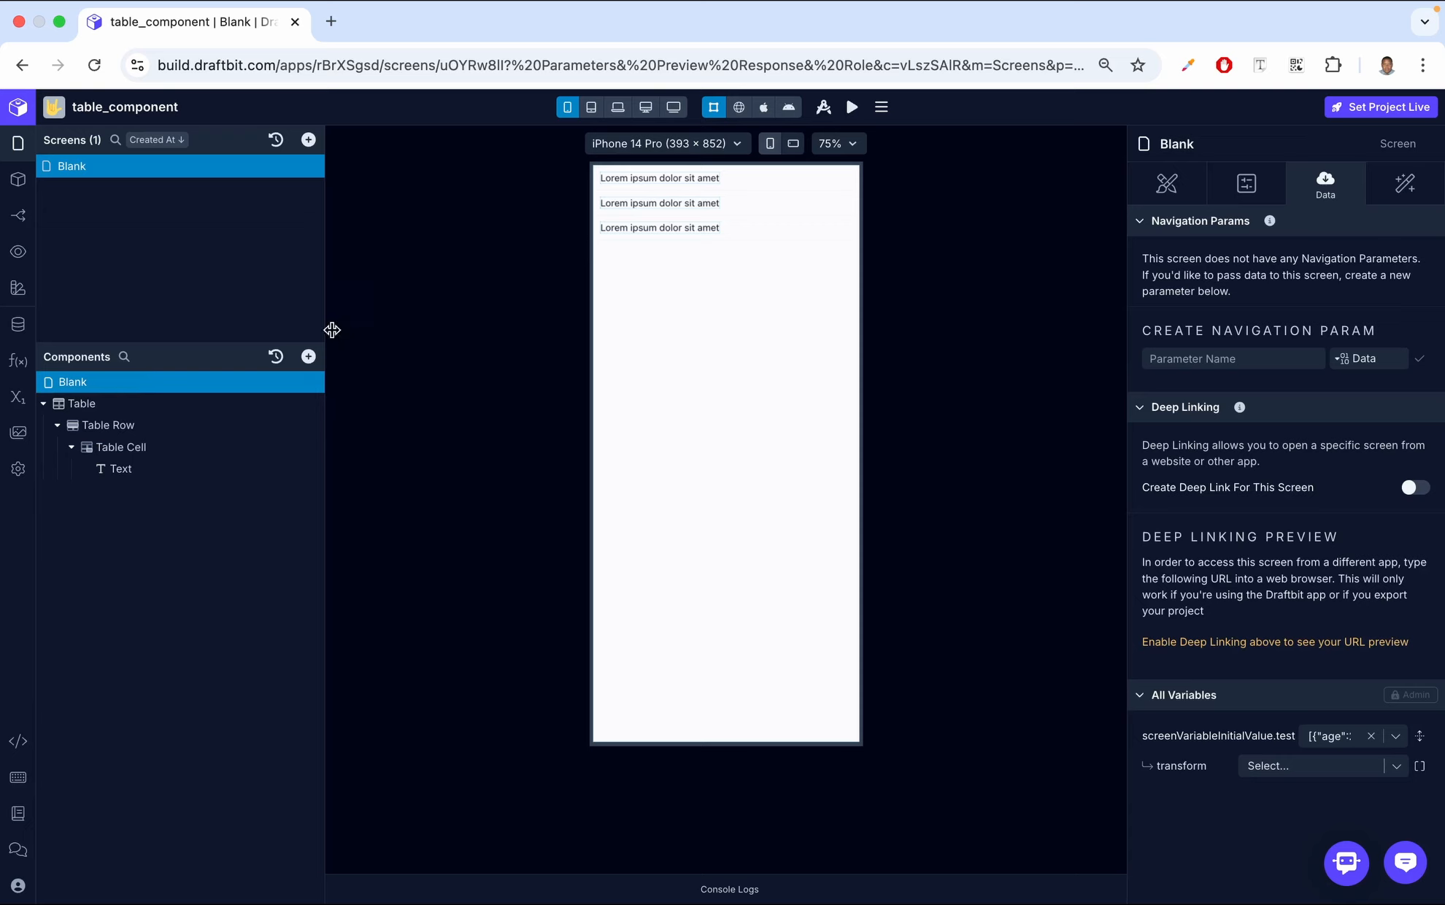
{"action": "left_click", "coordinate": [308, 357]}
{"action": "type", "text": "fe"}
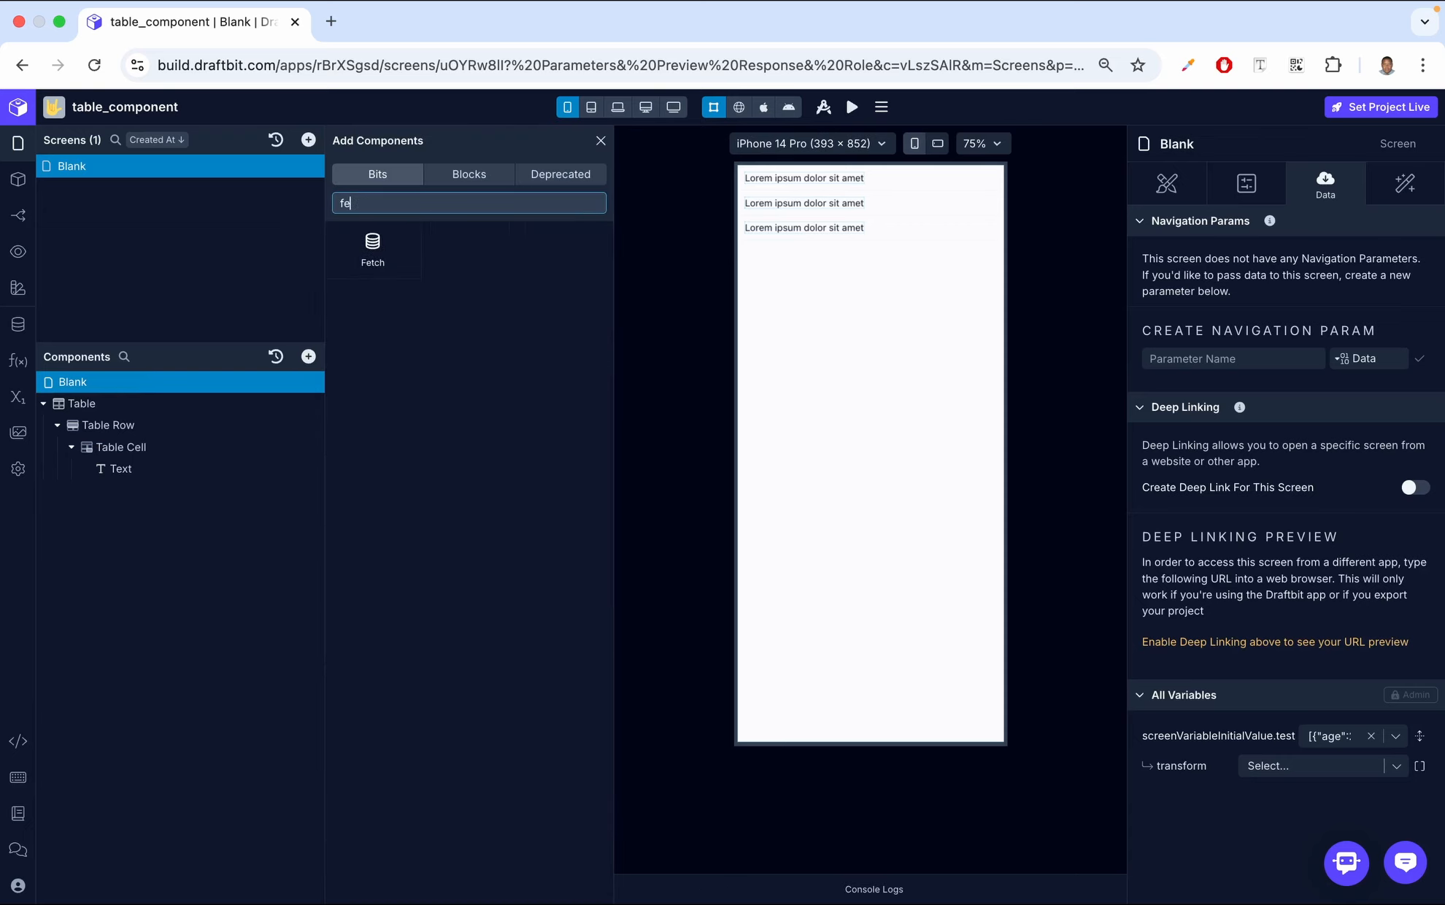
{"action": "type", "text": "tch"}
{"action": "left_click", "coordinate": [365, 269]}
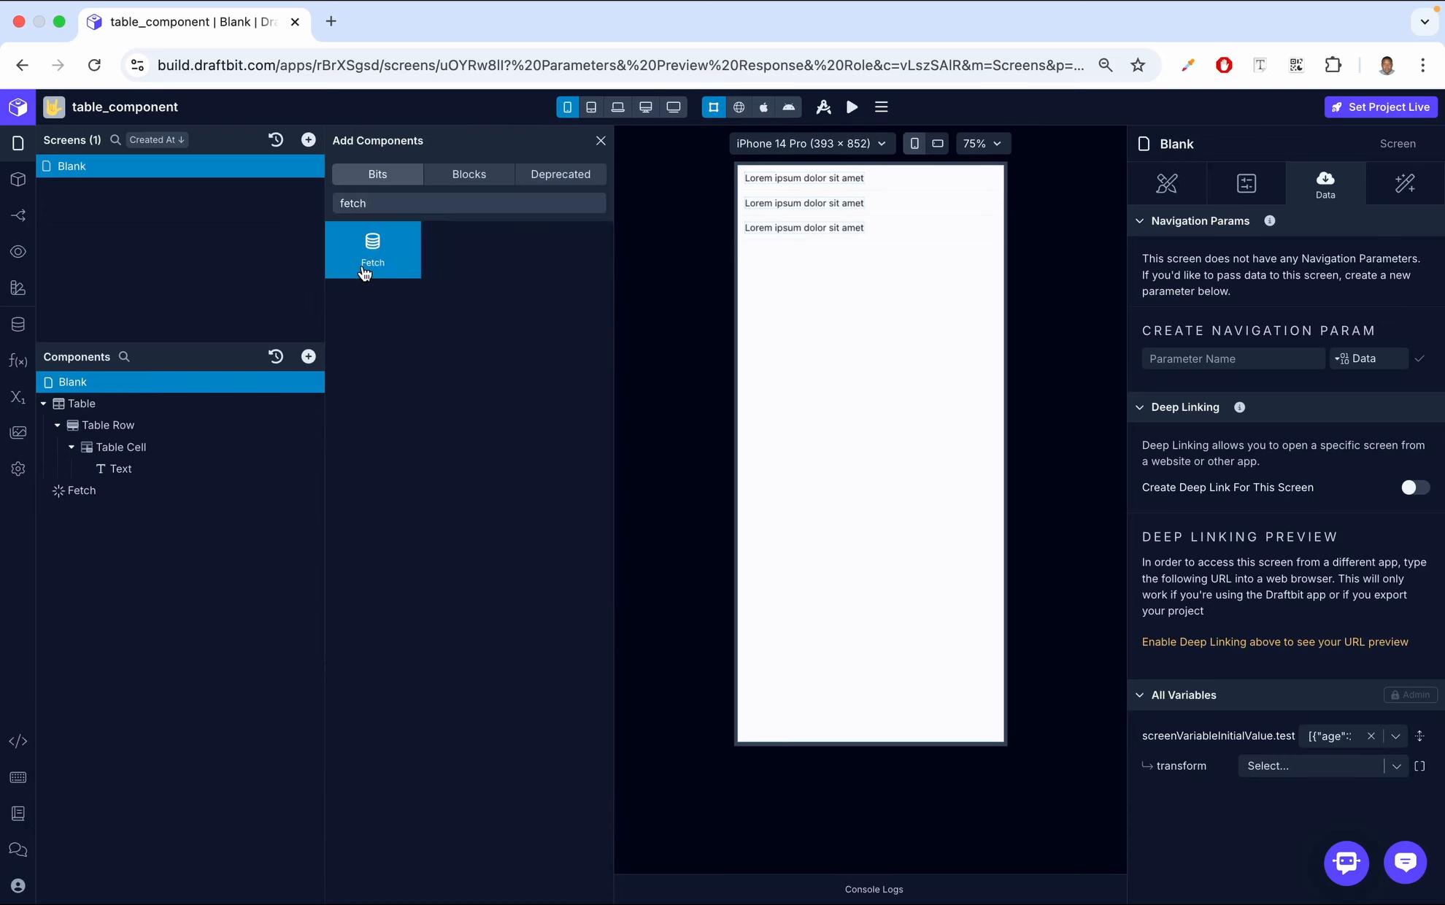
{"action": "left_click", "coordinate": [145, 491]}
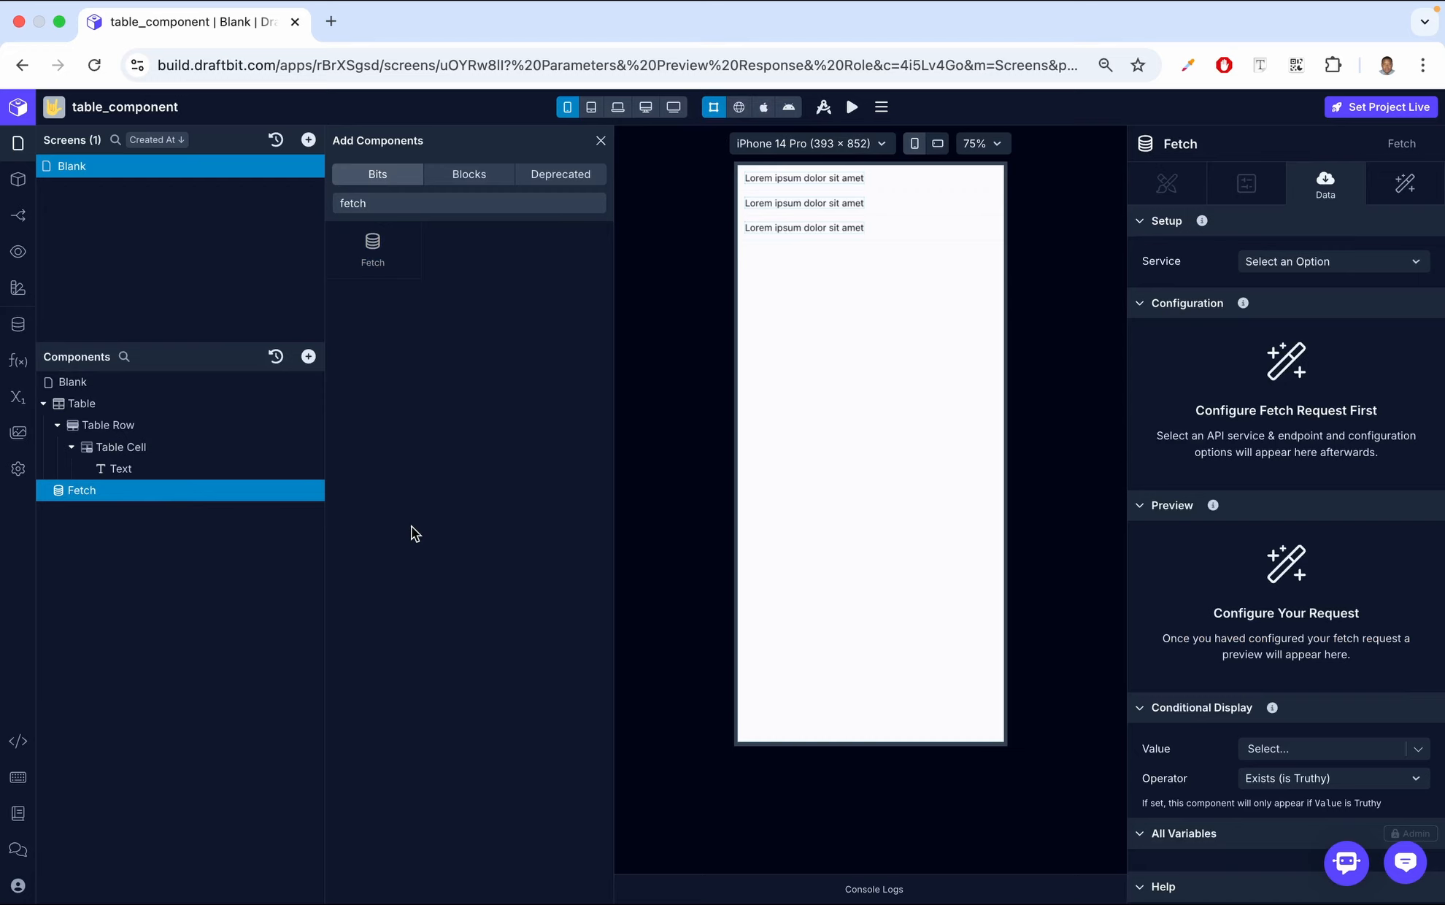
{"action": "left_click", "coordinate": [601, 140]}
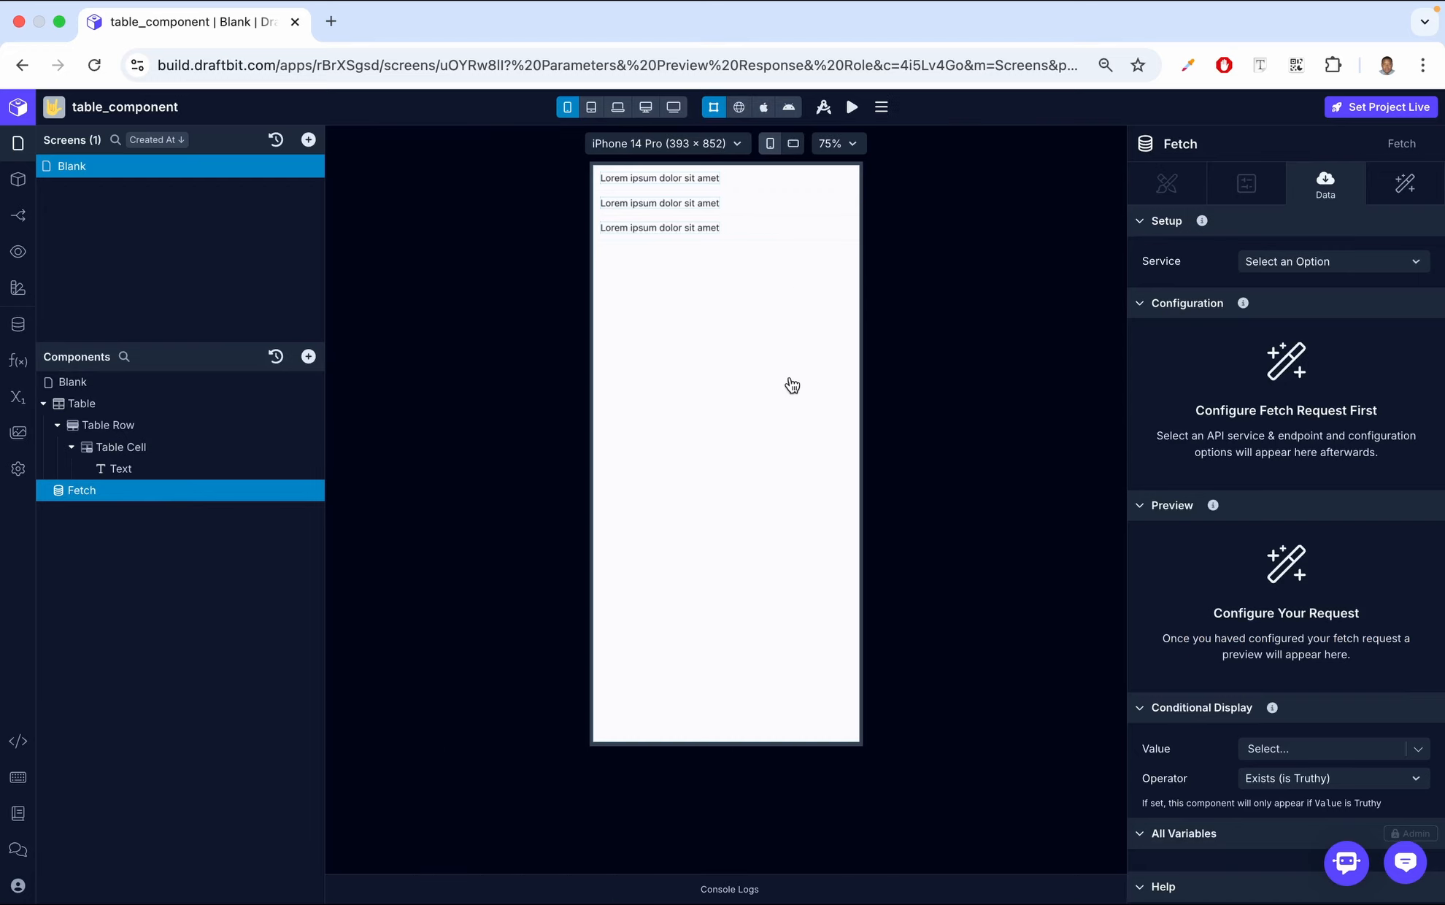
Connect the Fetch component to the getUsers (GET) endpoint of the example (REST) service and review the response preview
{"action": "left_click", "coordinate": [1364, 262]}
{"action": "left_click", "coordinate": [1262, 294]}
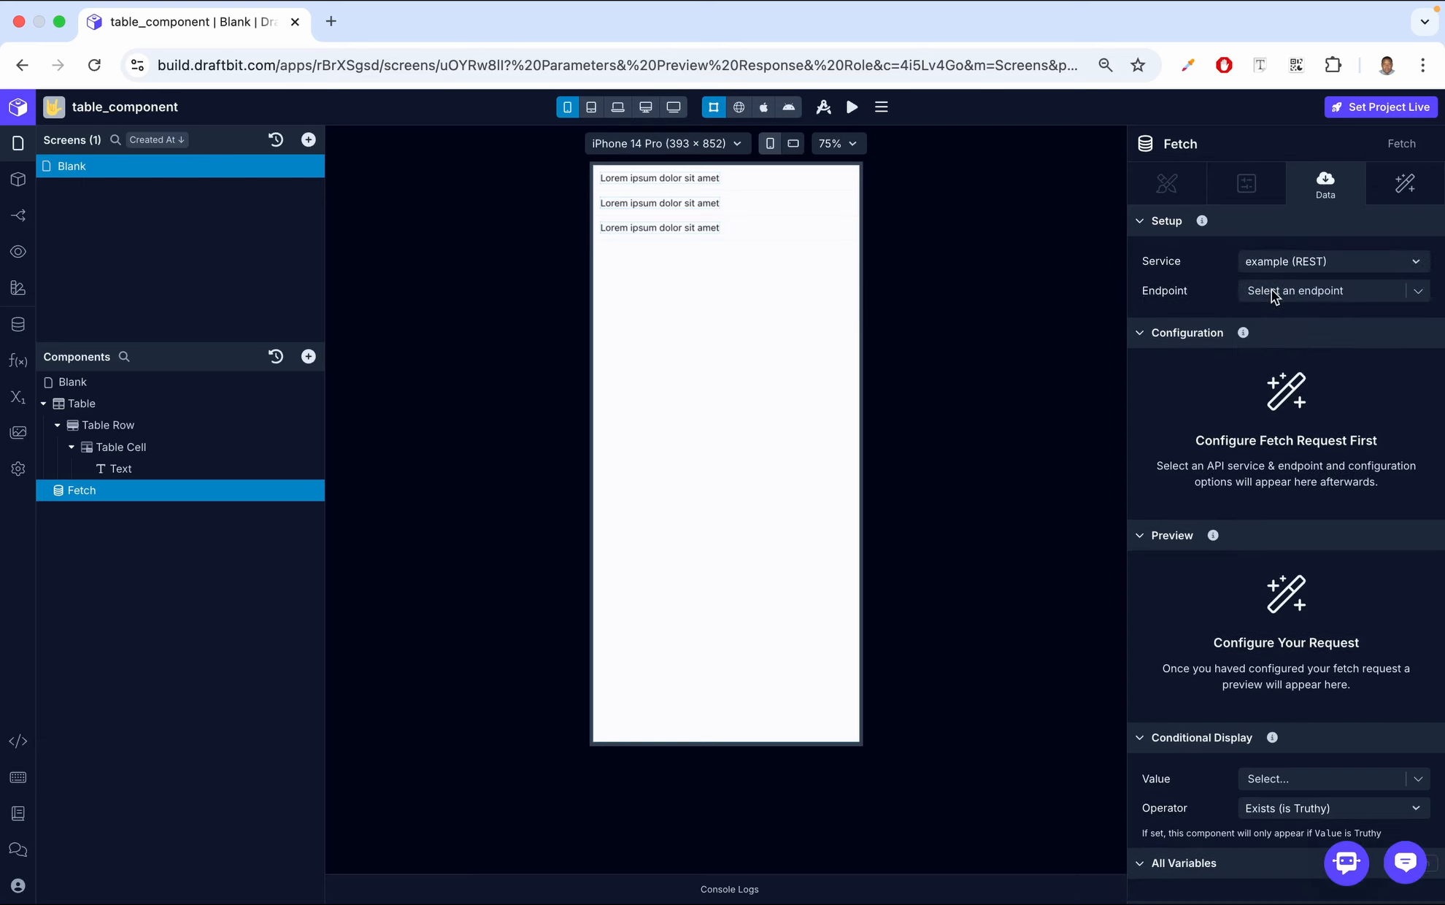
{"action": "left_click", "coordinate": [1350, 289]}
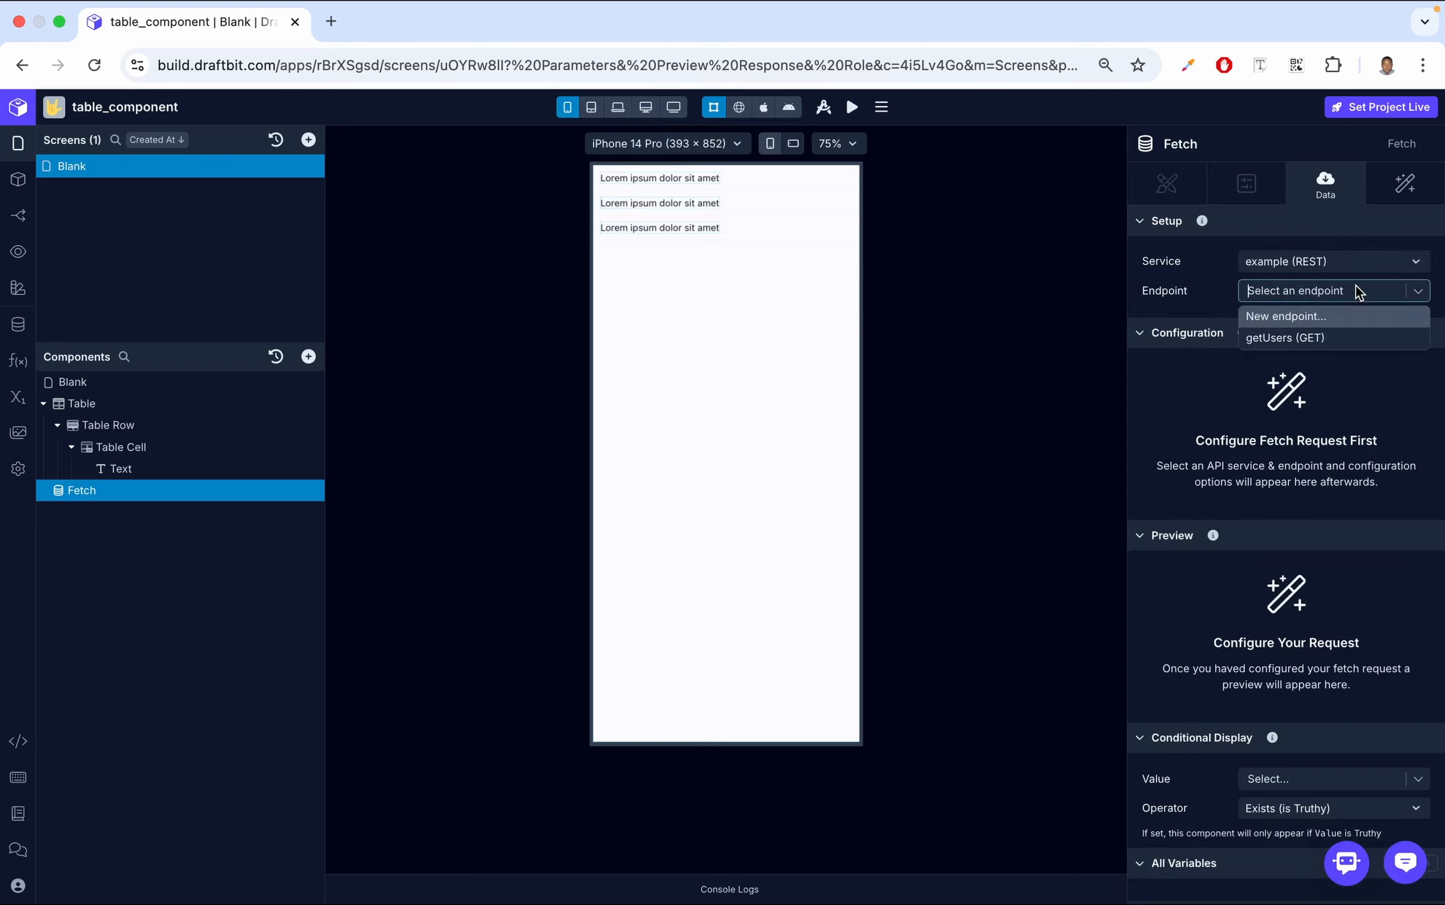
{"action": "left_click", "coordinate": [1297, 336]}
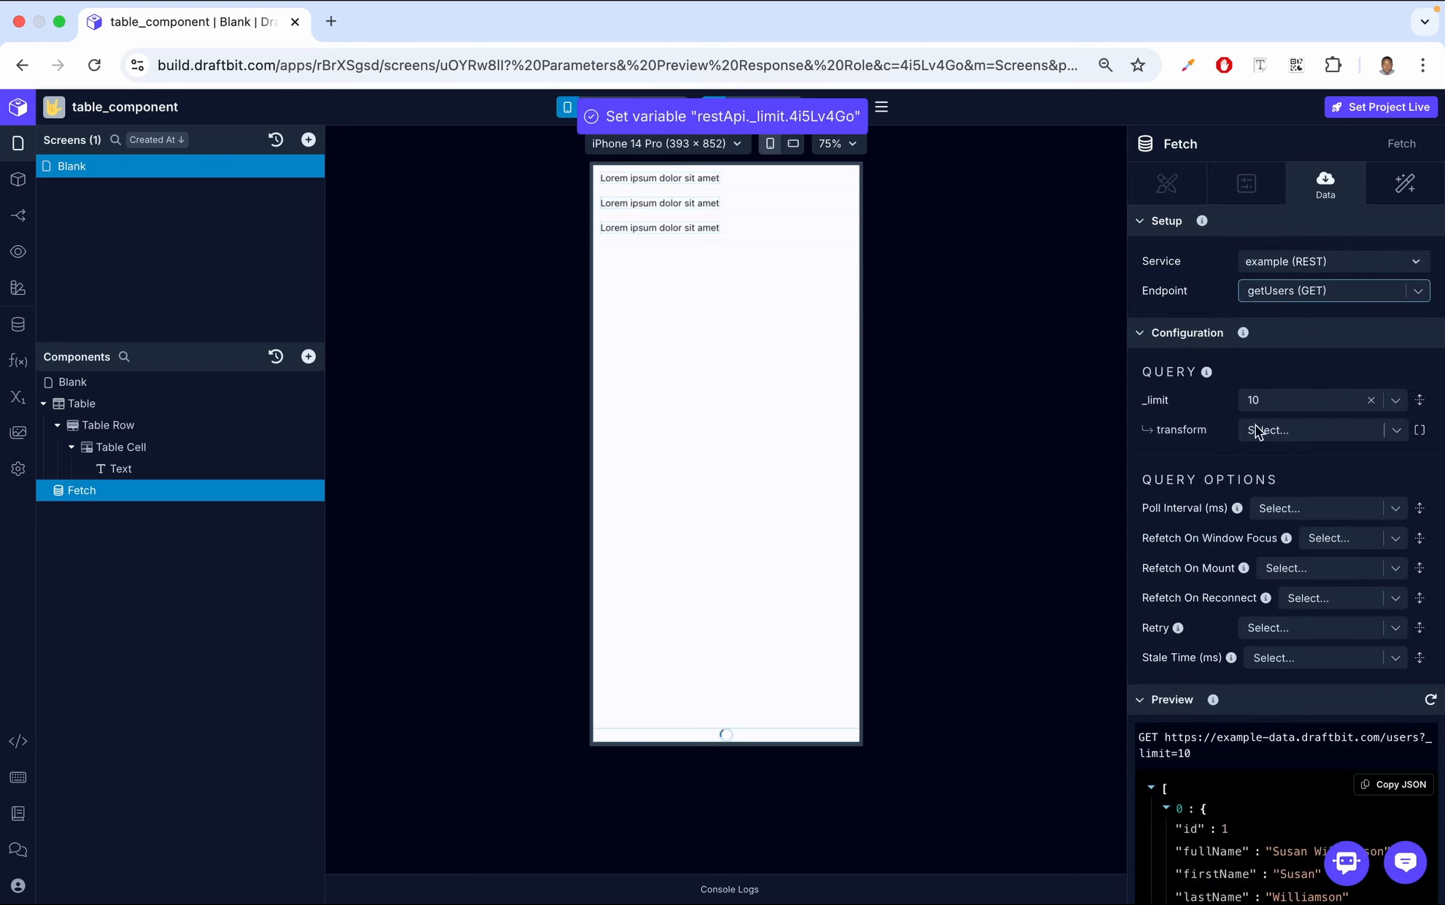
{"action": "scroll", "coordinate": [1314, 497], "scroll_direction": "down", "scroll_amount": 5}
{"action": "scroll", "coordinate": [1315, 497], "scroll_direction": "down", "scroll_amount": 1}
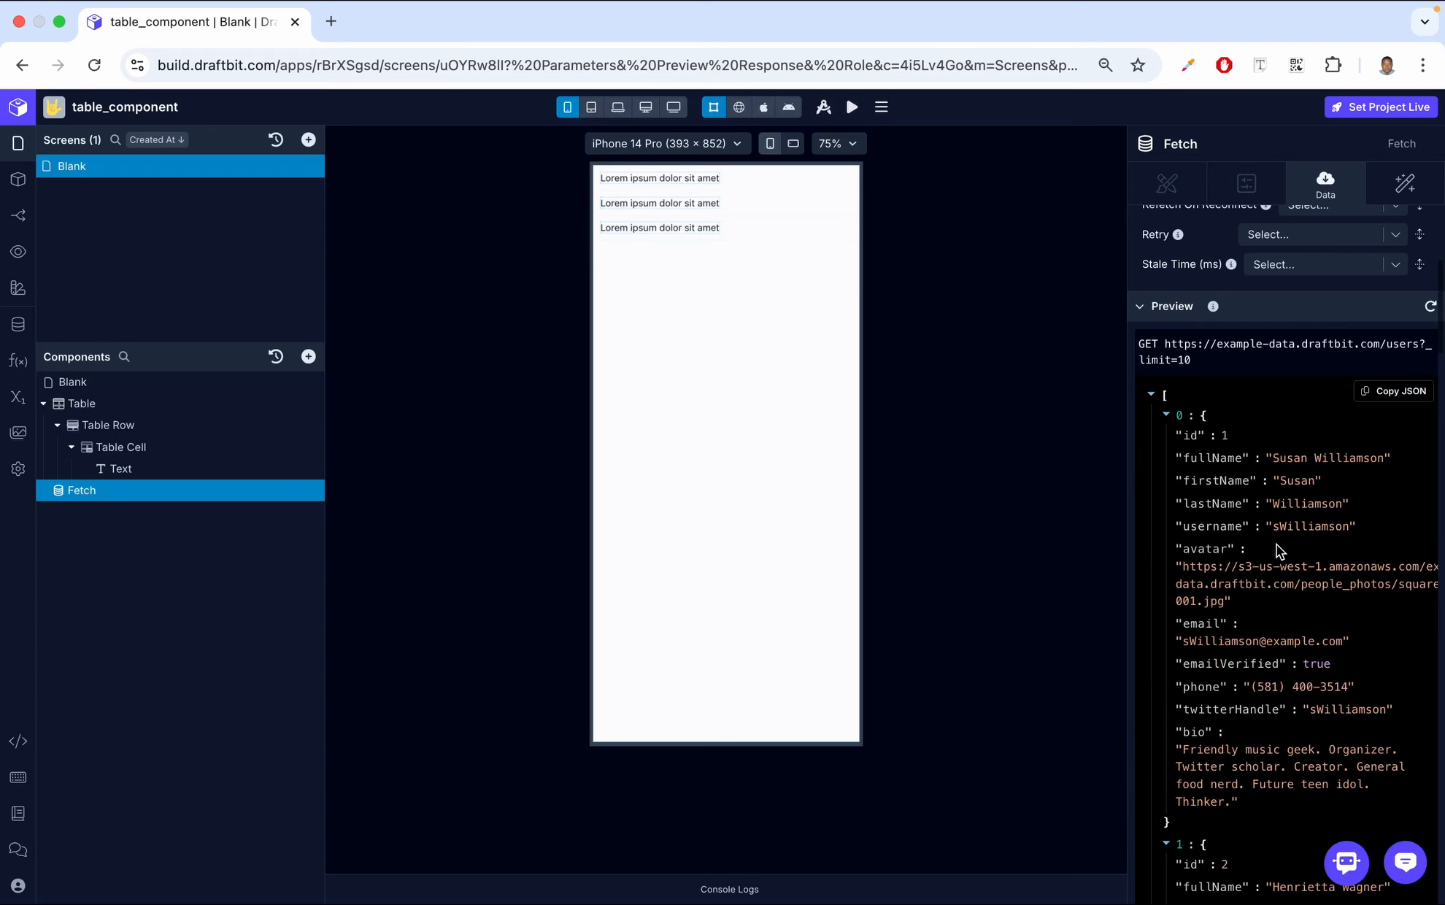
{"action": "scroll", "coordinate": [1277, 548], "scroll_direction": "down", "scroll_amount": 3}
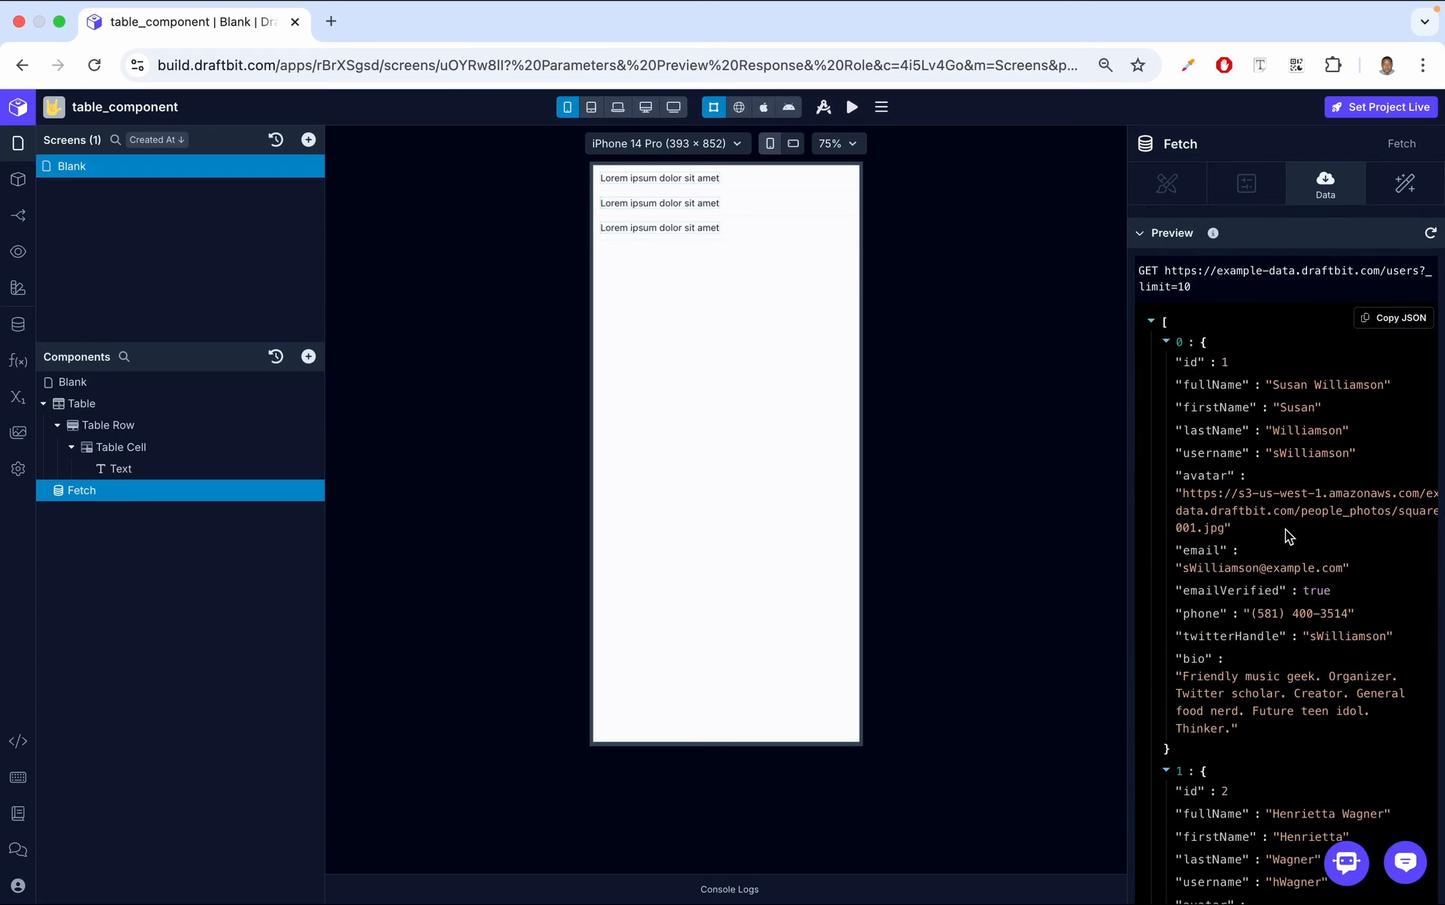
{"action": "scroll", "coordinate": [1285, 529], "scroll_direction": "down", "scroll_amount": 20}
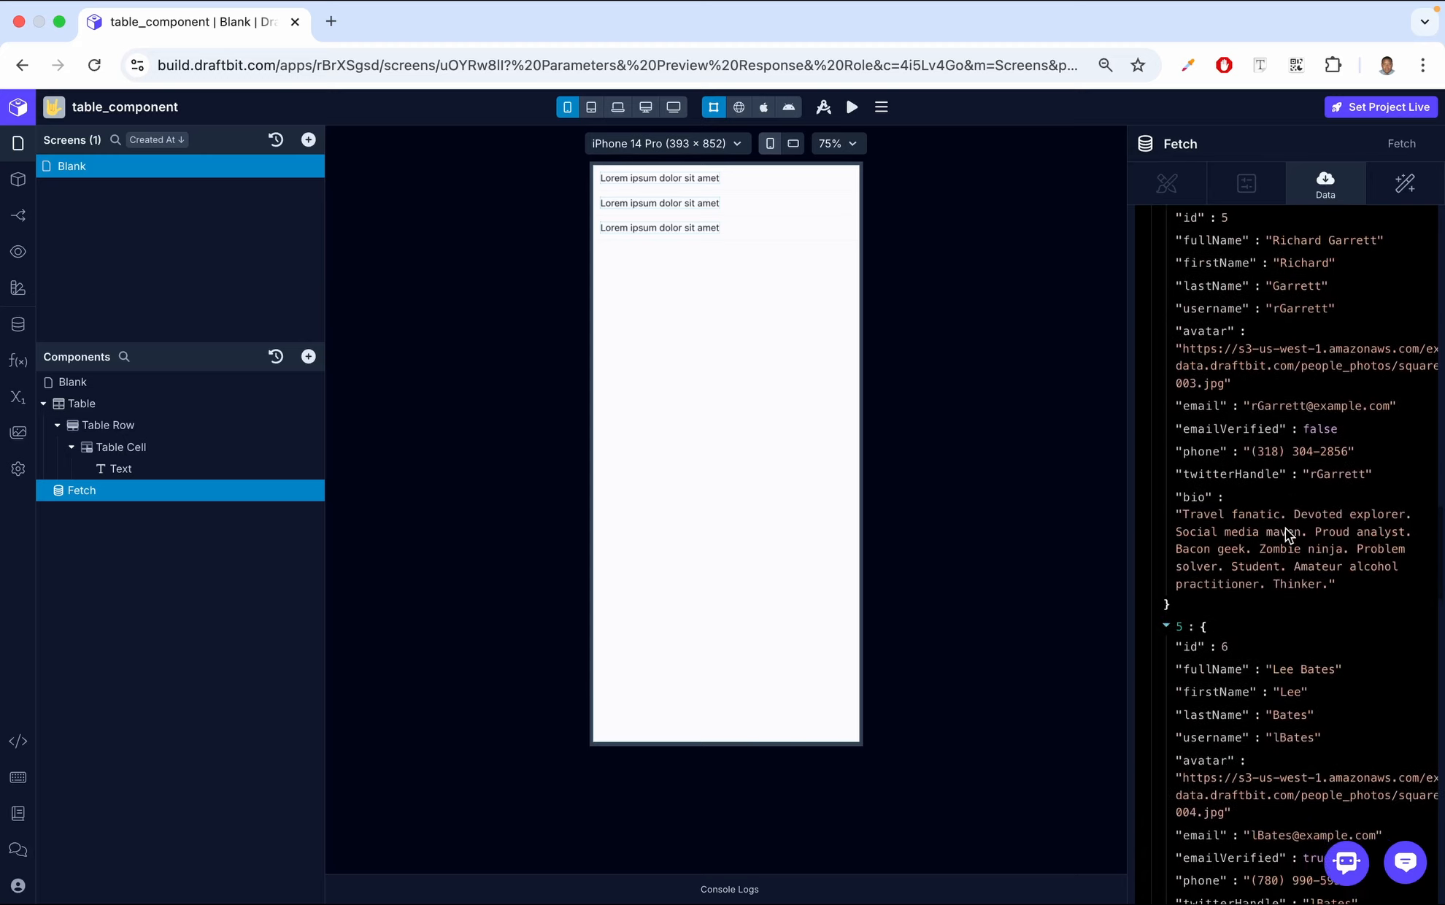
{"action": "scroll", "coordinate": [1285, 528], "scroll_direction": "down", "scroll_amount": 20}
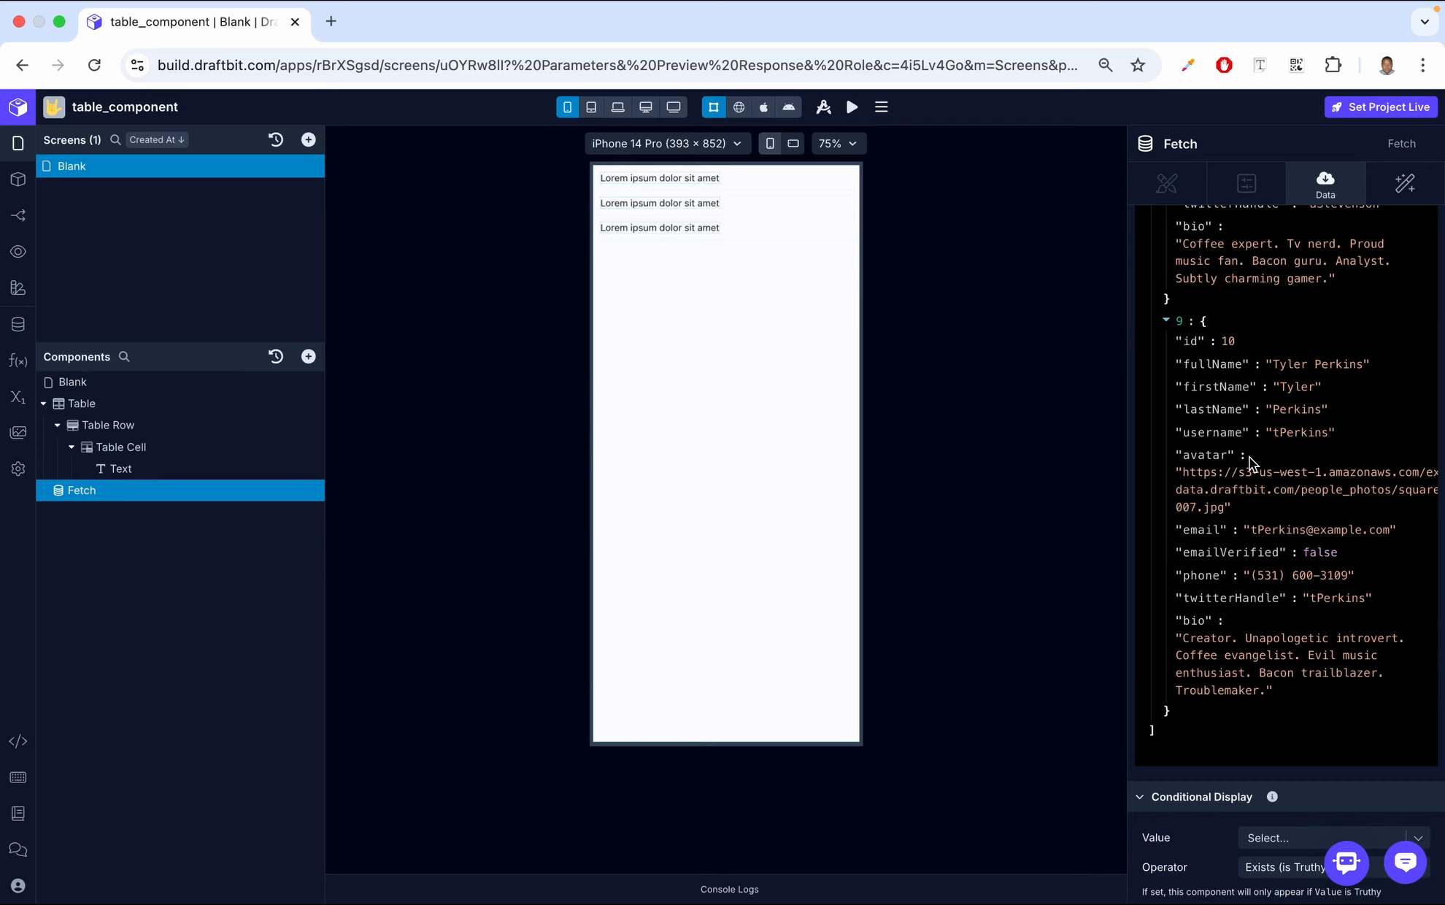
Nest the Table inside the Fetch component and set its data to the getUsers Top-level response
{"action": "left_click", "coordinate": [153, 410]}
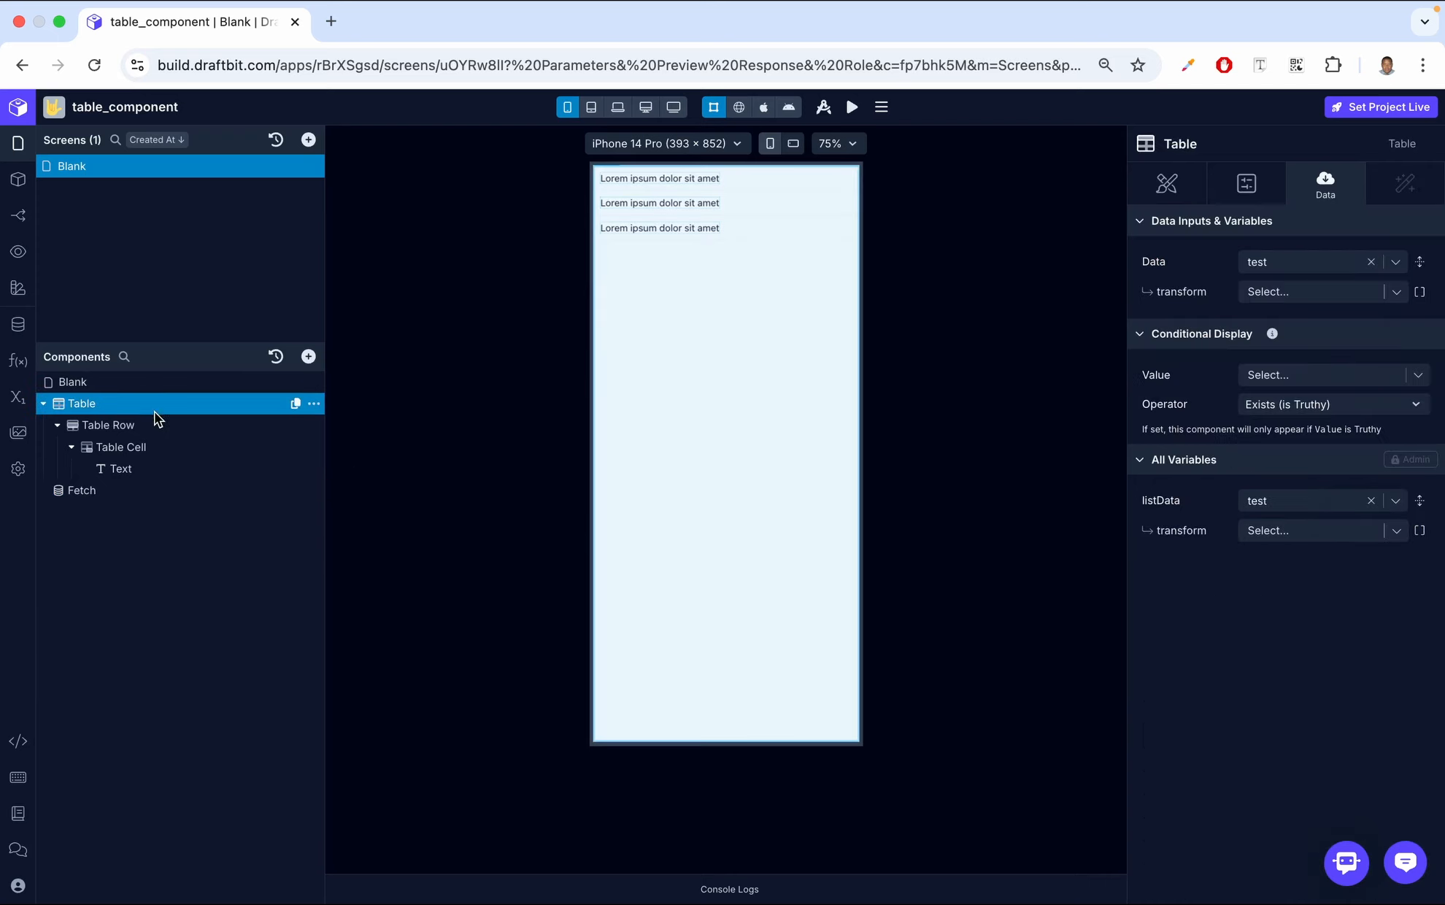
{"action": "mouse_move", "coordinate": [89, 408]}
{"action": "left_mouse_down"}
{"action": "mouse_move", "coordinate": [103, 471]}
{"action": "mouse_move", "coordinate": [108, 404]}
{"action": "mouse_move", "coordinate": [110, 425]}
{"action": "left_mouse_up"}
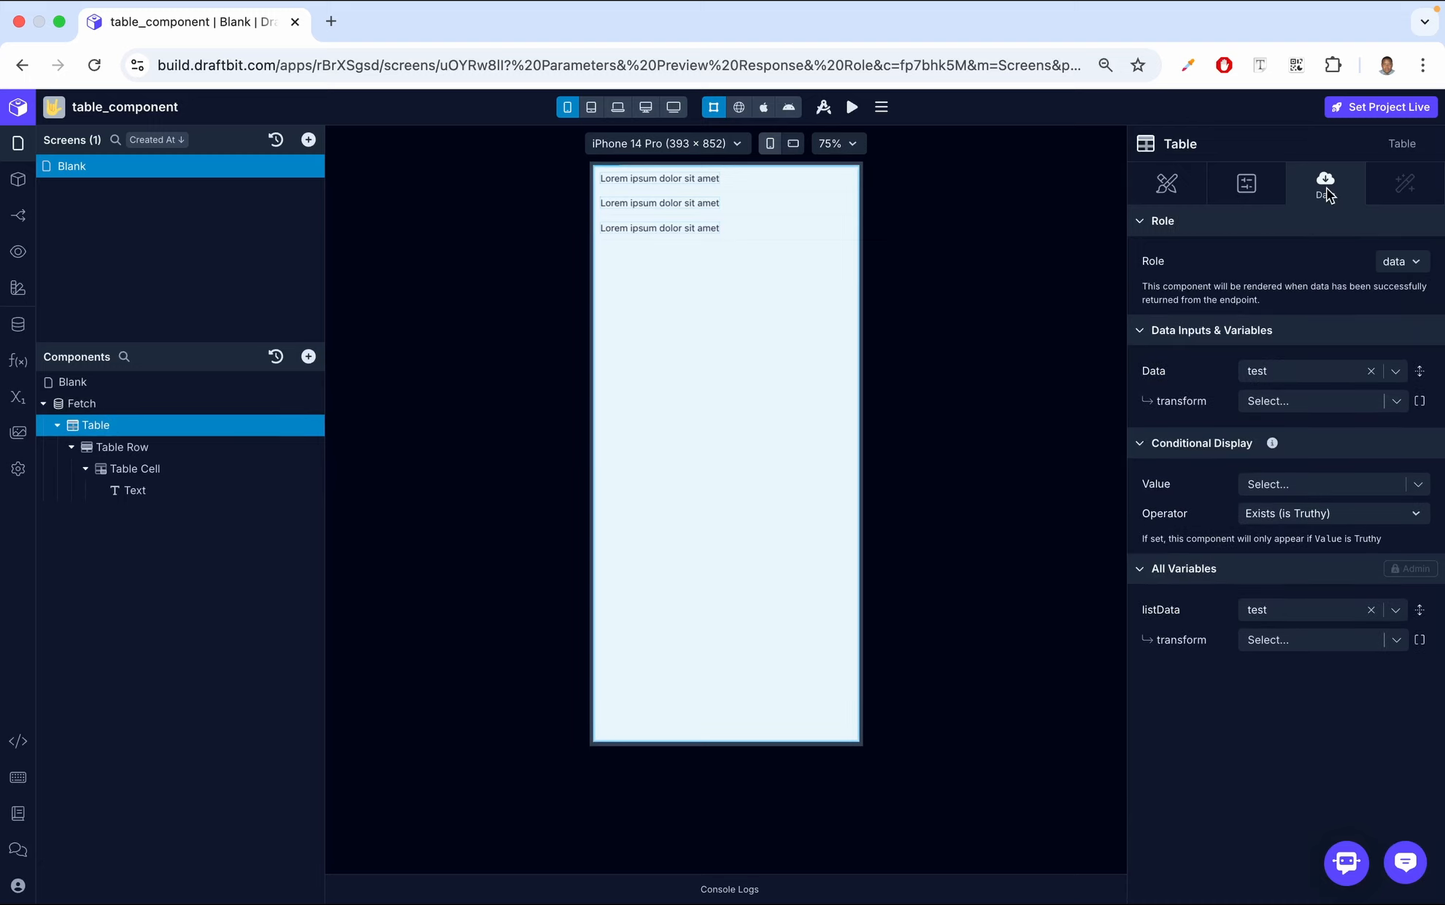
{"action": "left_click", "coordinate": [1395, 373]}
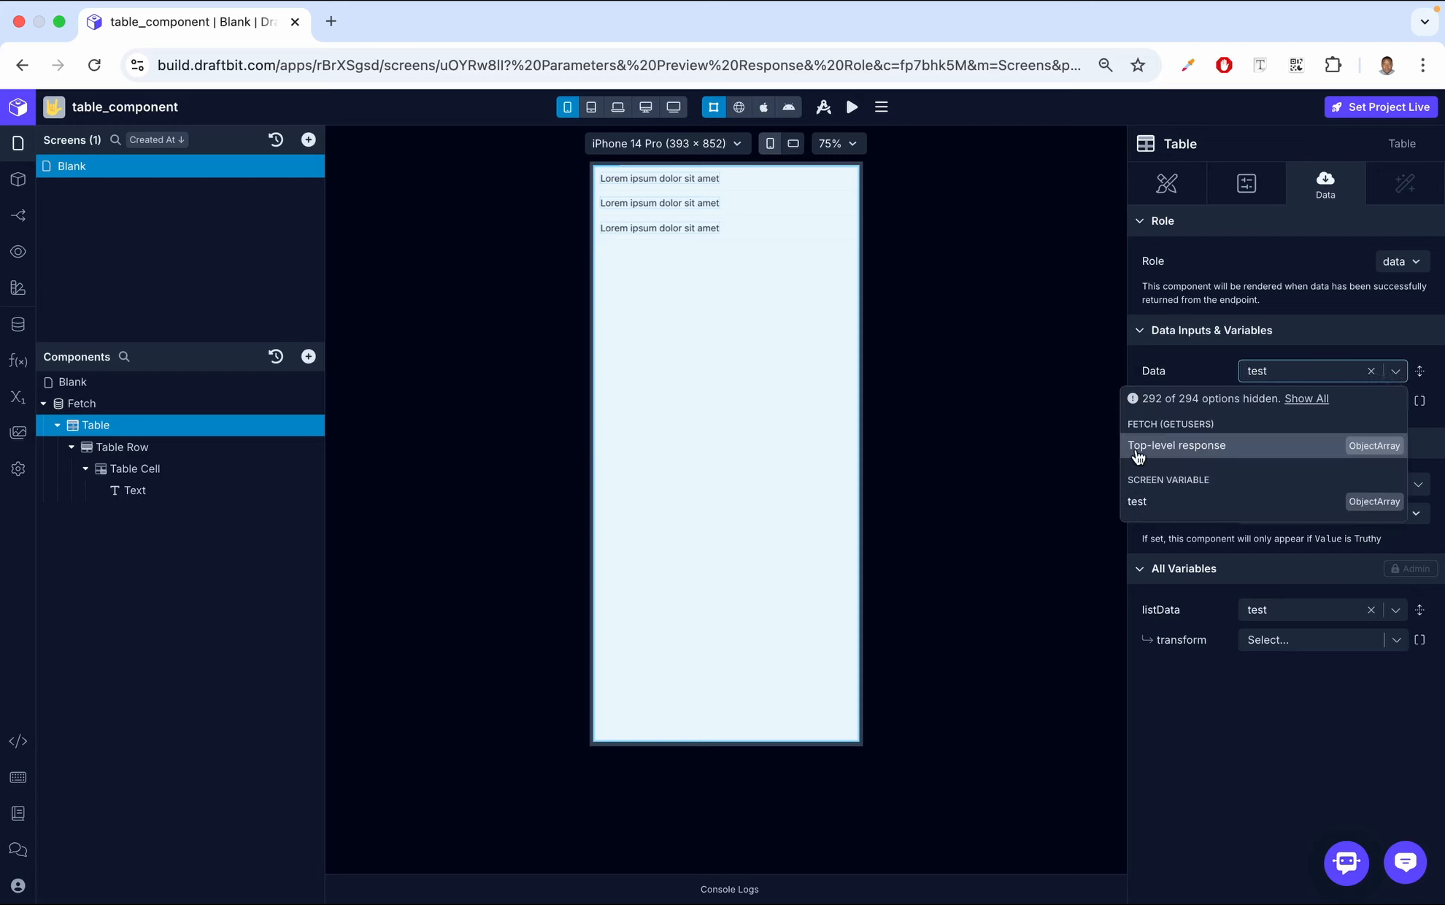
{"action": "left_click", "coordinate": [1211, 451]}
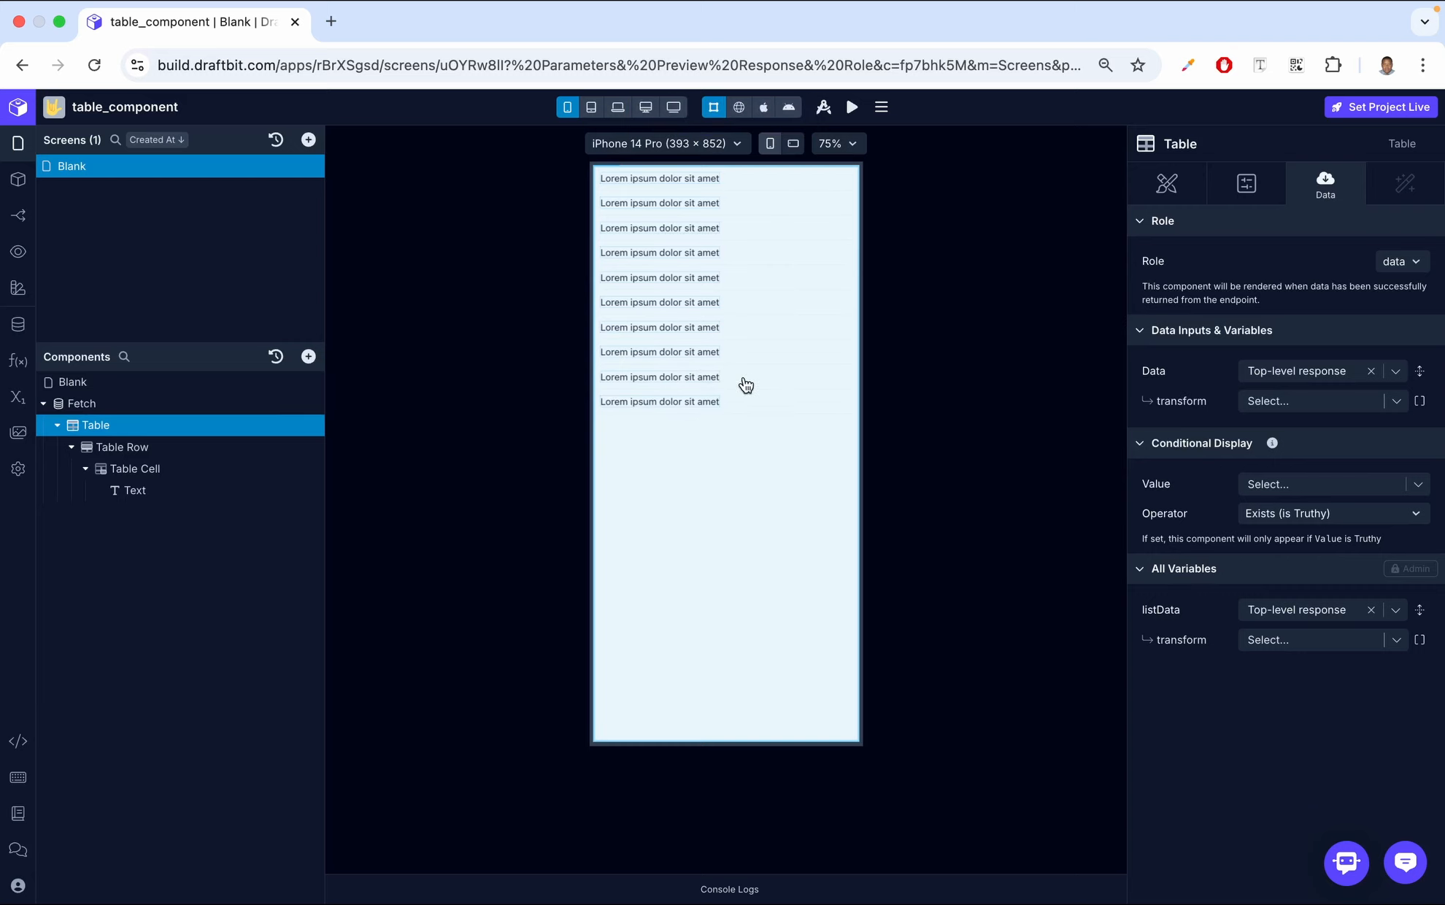
Review the user record fields in the Fetch component's response preview
{"action": "left_click", "coordinate": [216, 406]}
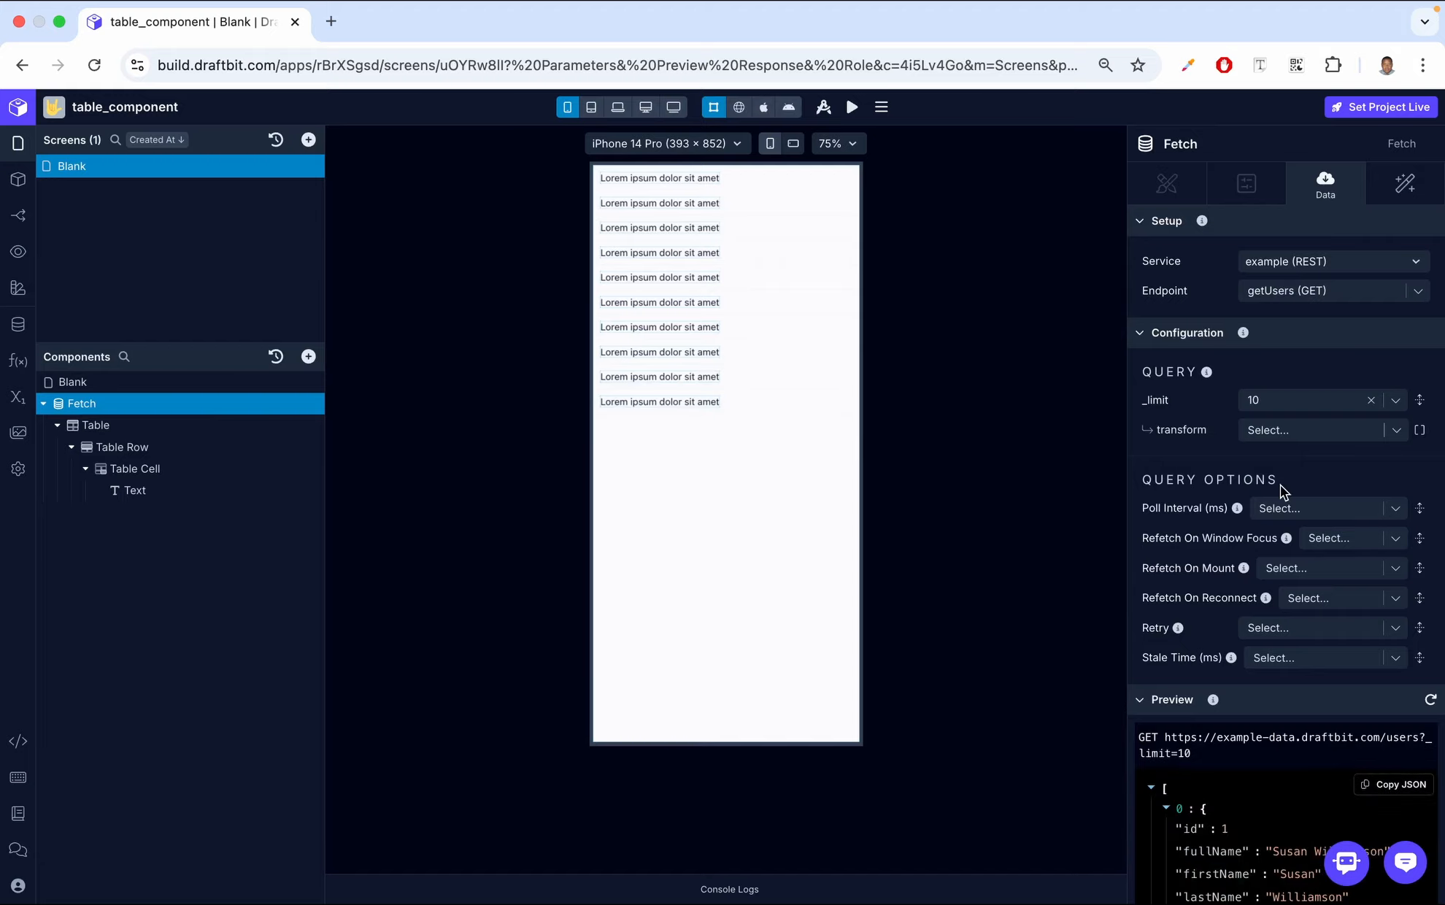
{"action": "scroll", "coordinate": [1280, 485], "scroll_direction": "down", "scroll_amount": 5}
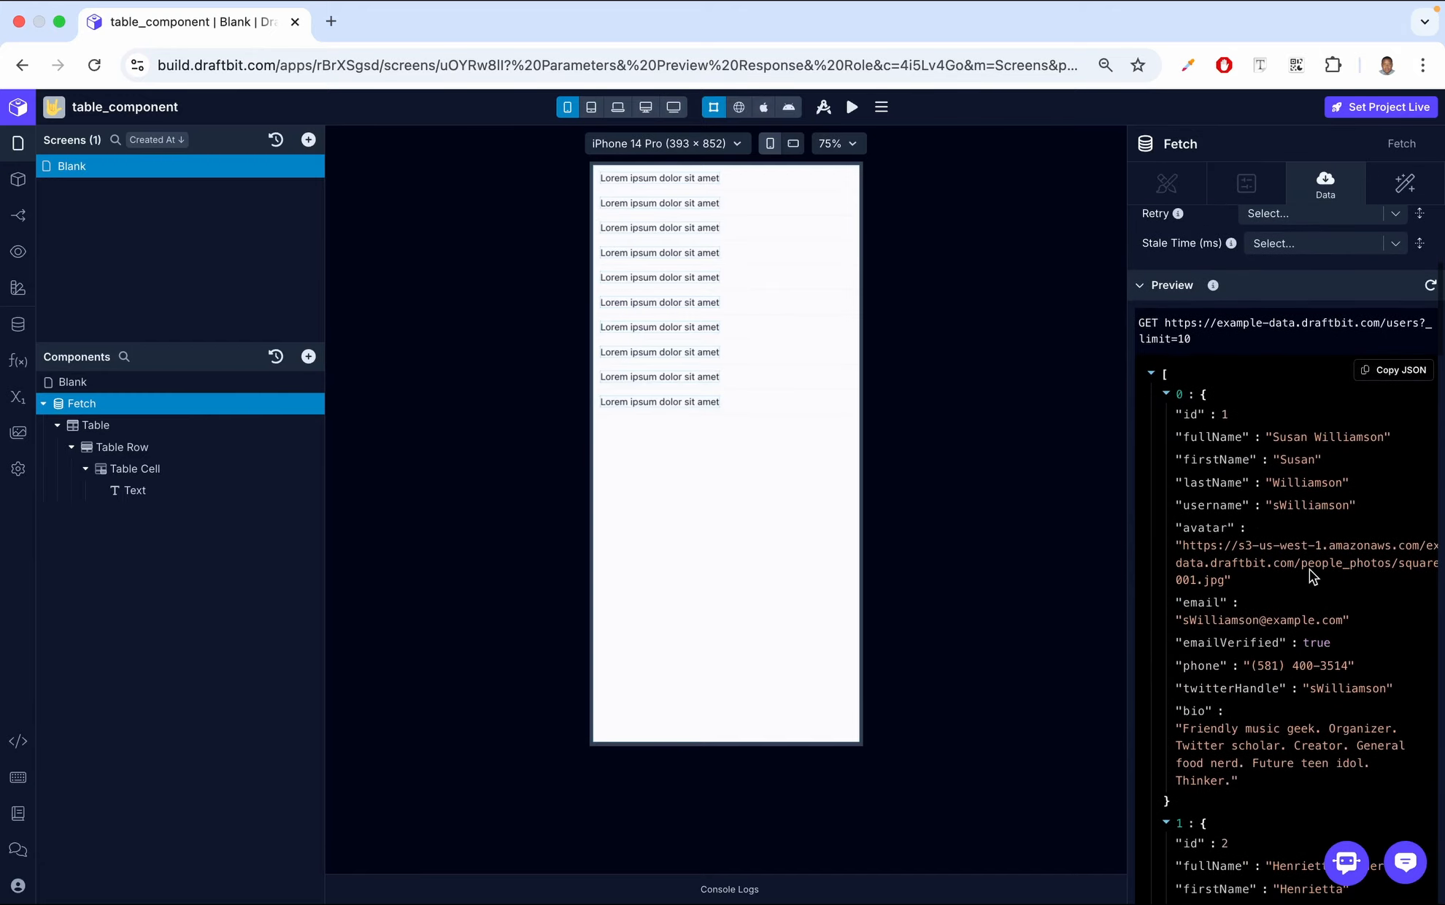
{"action": "scroll", "coordinate": [1309, 569], "scroll_direction": "down", "scroll_amount": 20}
{"action": "scroll", "coordinate": [1309, 569], "scroll_direction": "down", "scroll_amount": 15}
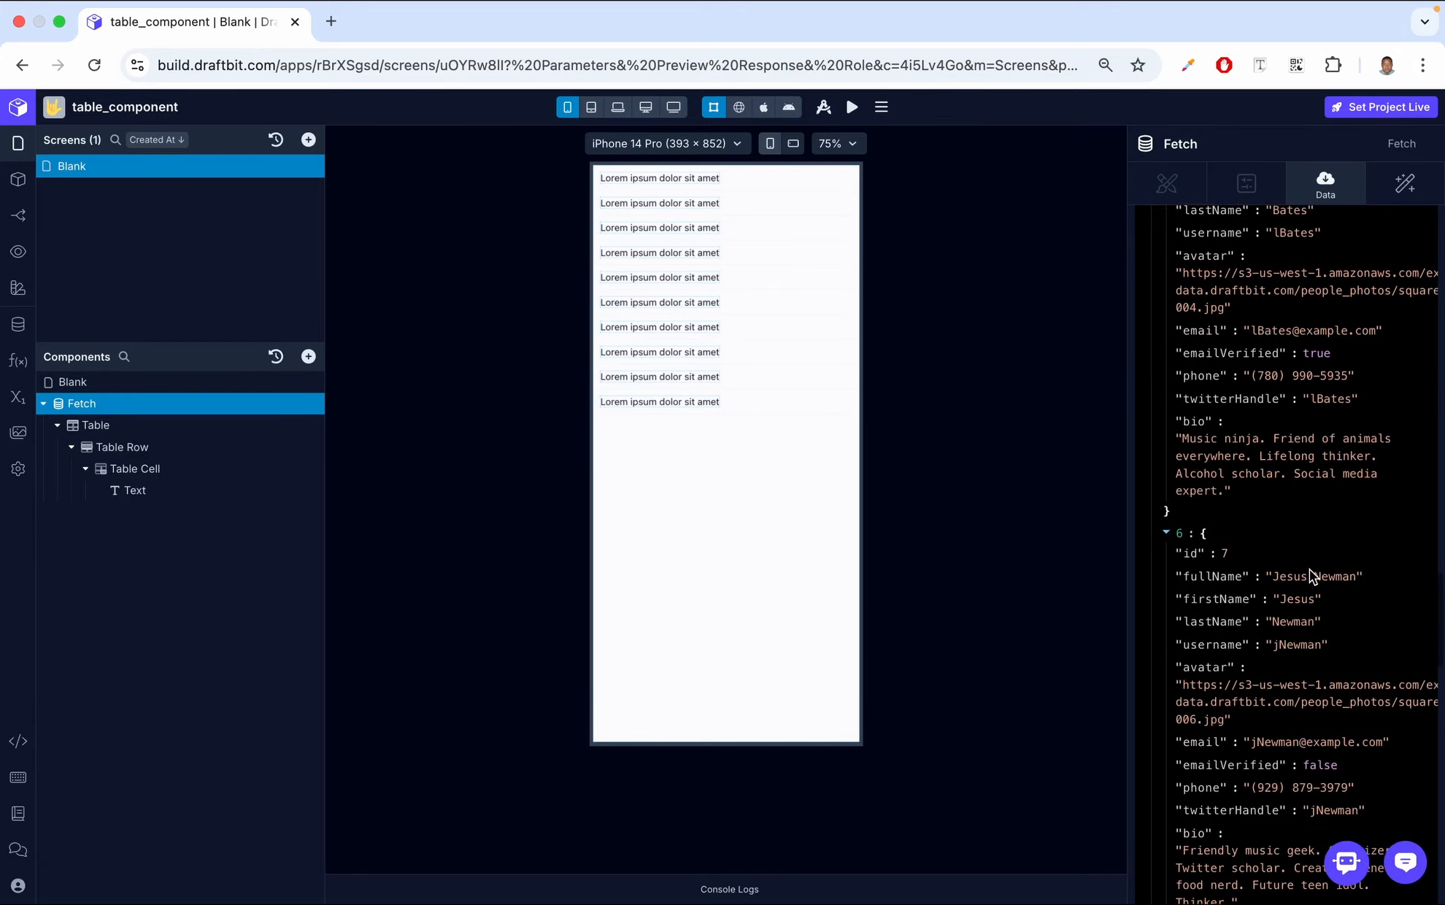
Set the table cell's Text to {{name}} and bind the name variable to the Table item's .fullName
{"action": "left_click", "coordinate": [176, 490]}
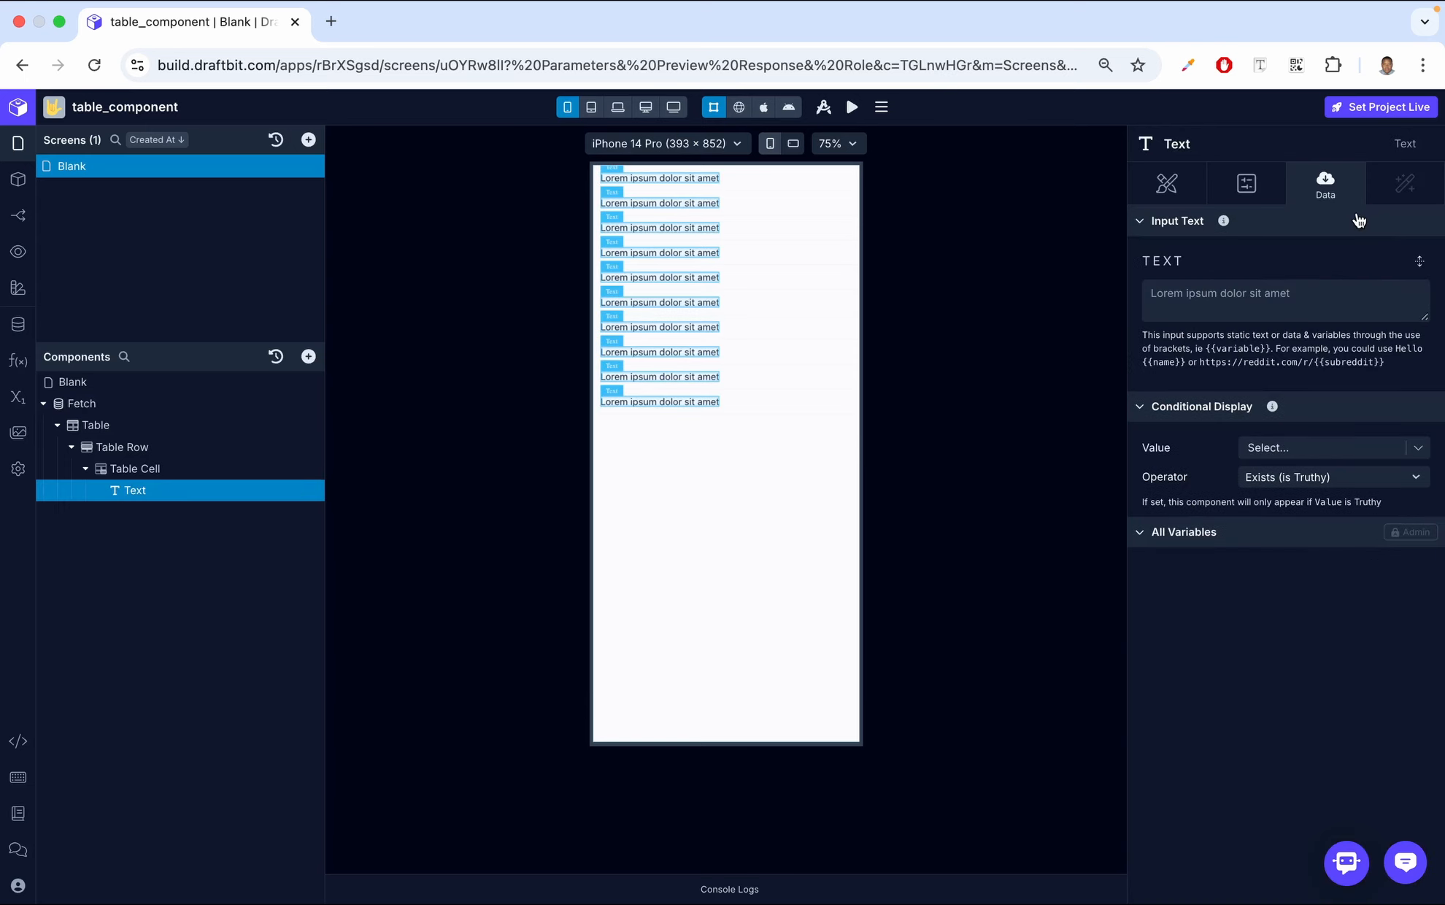
{"action": "left_click", "coordinate": [1298, 287]}
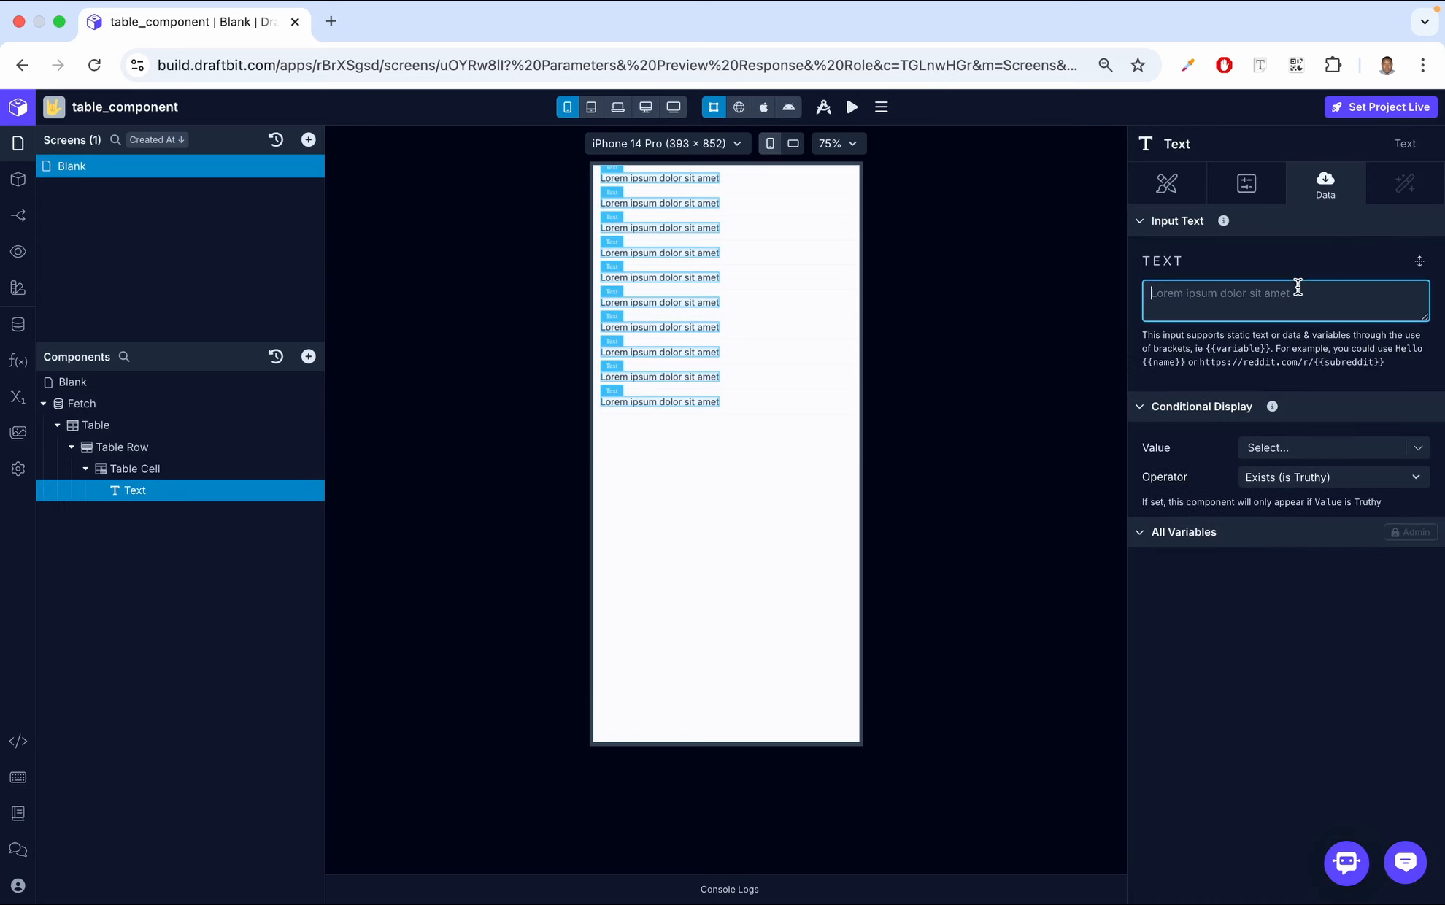
{"action": "type", "text": "{{}}"}
{"action": "type", "text": "name"}
{"action": "left_click", "coordinate": [1377, 250]}
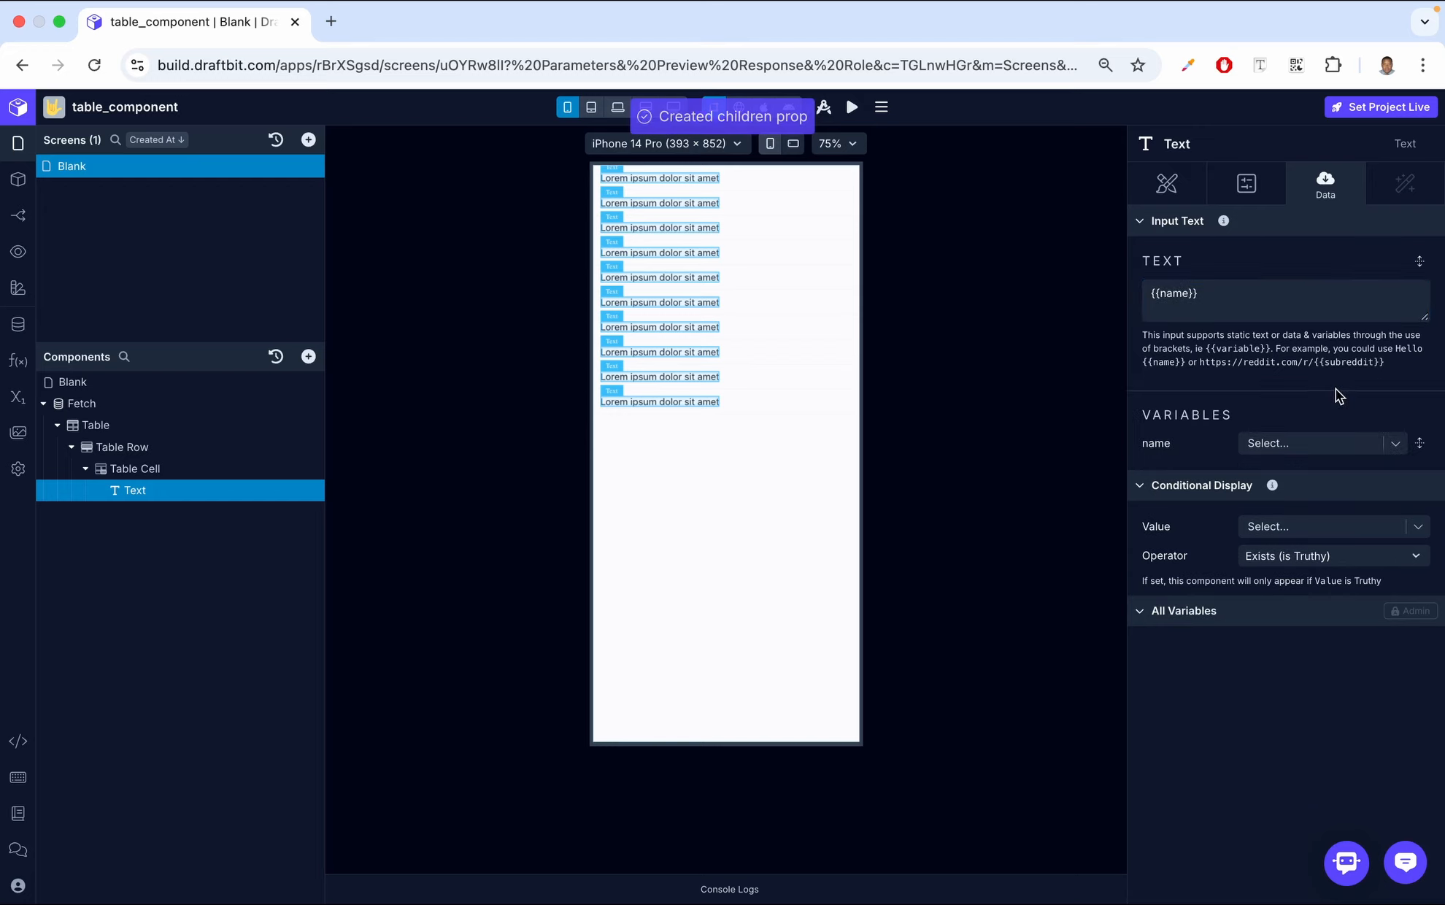
{"action": "left_click", "coordinate": [1392, 444]}
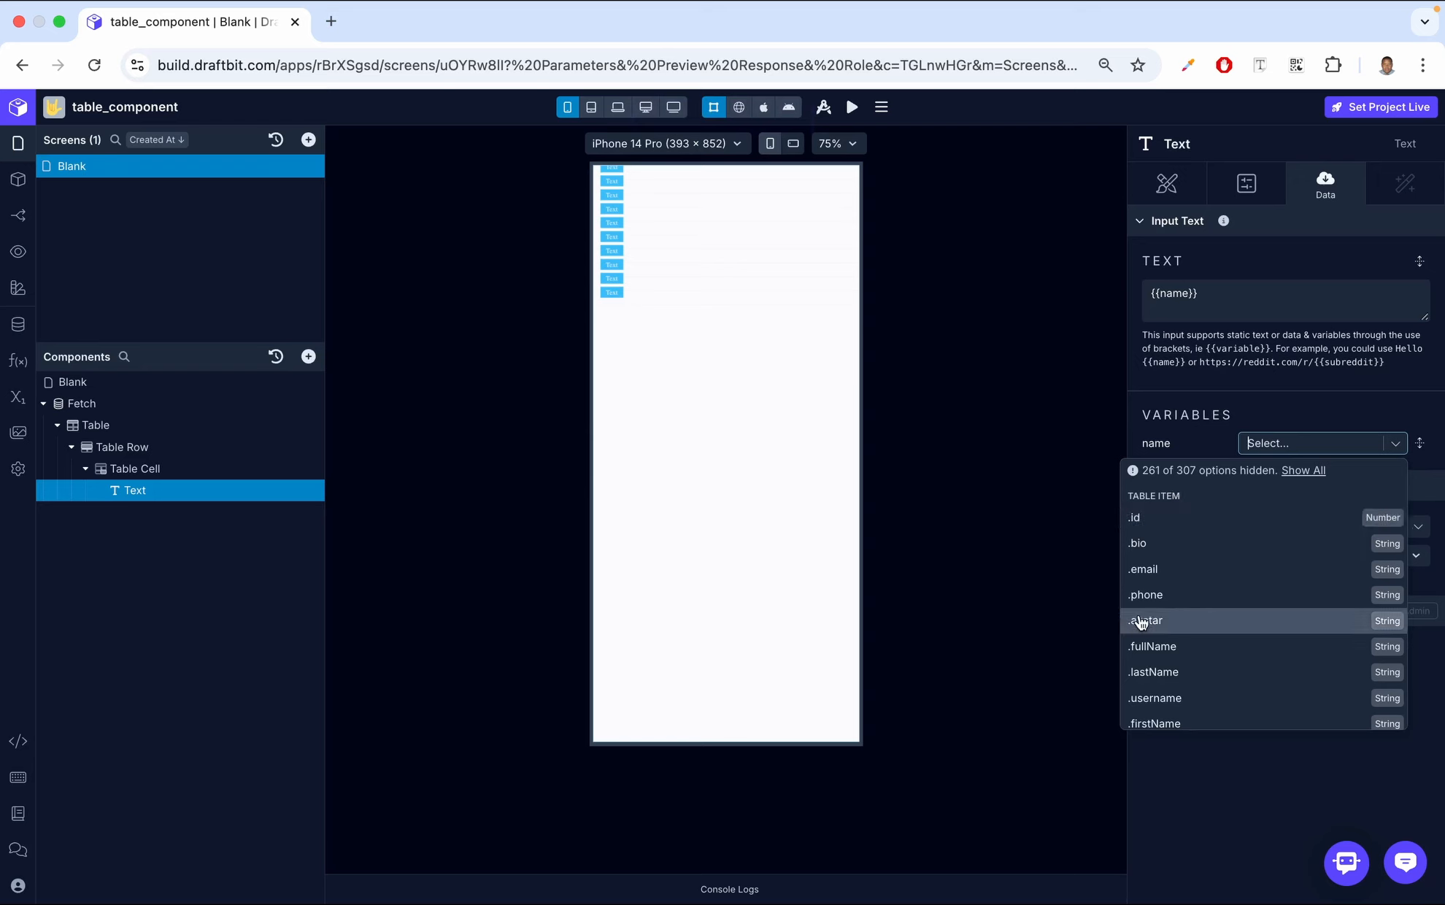
{"action": "left_click", "coordinate": [1187, 647]}
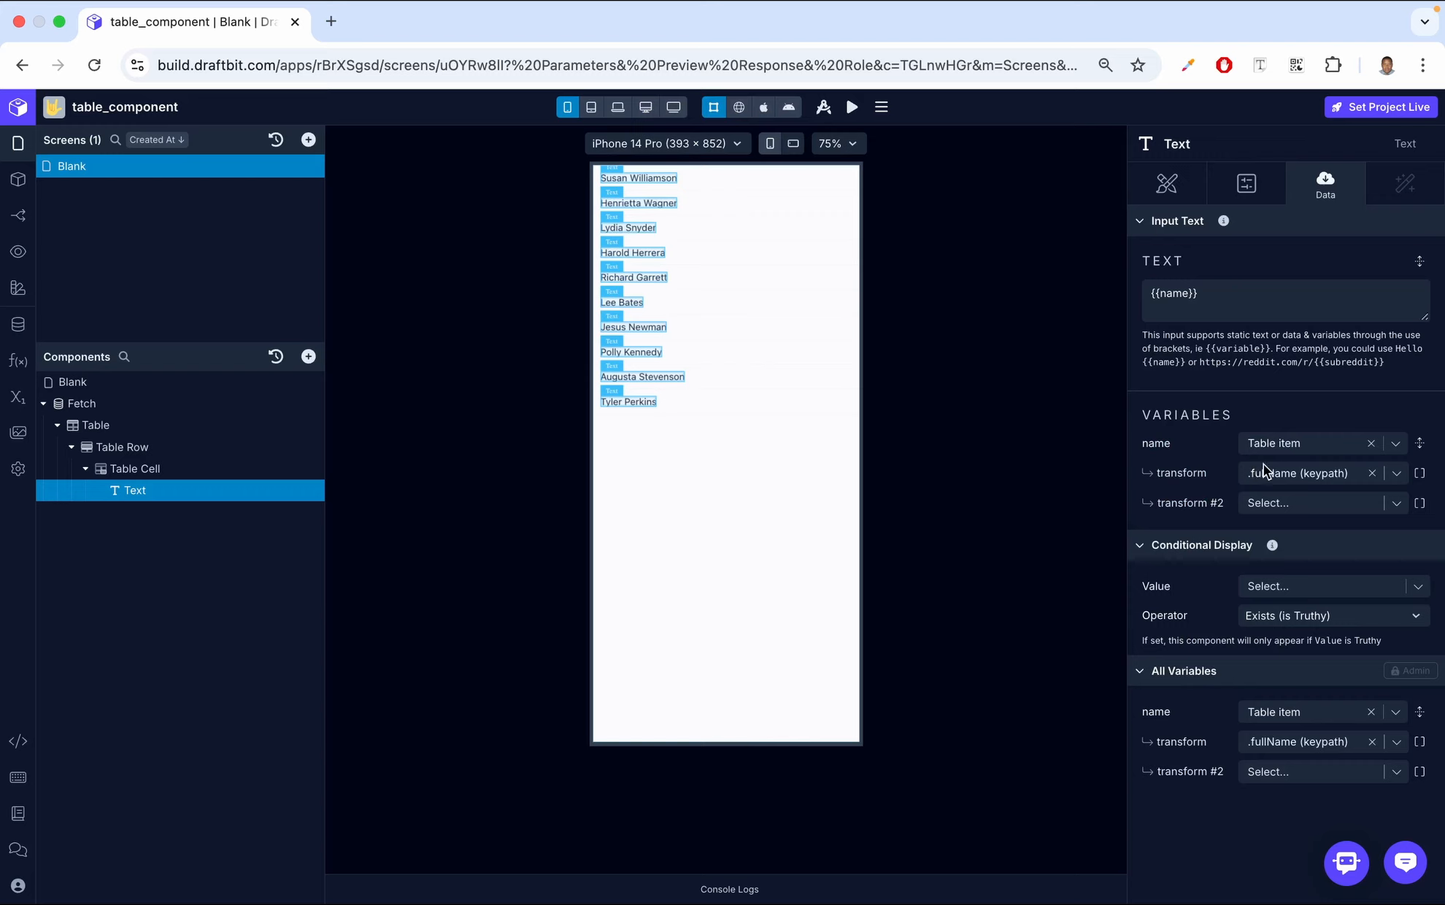
Switch the canvas to the web preview and rebind the name variable to the Table item's .firstName
{"action": "left_click", "coordinate": [741, 107]}
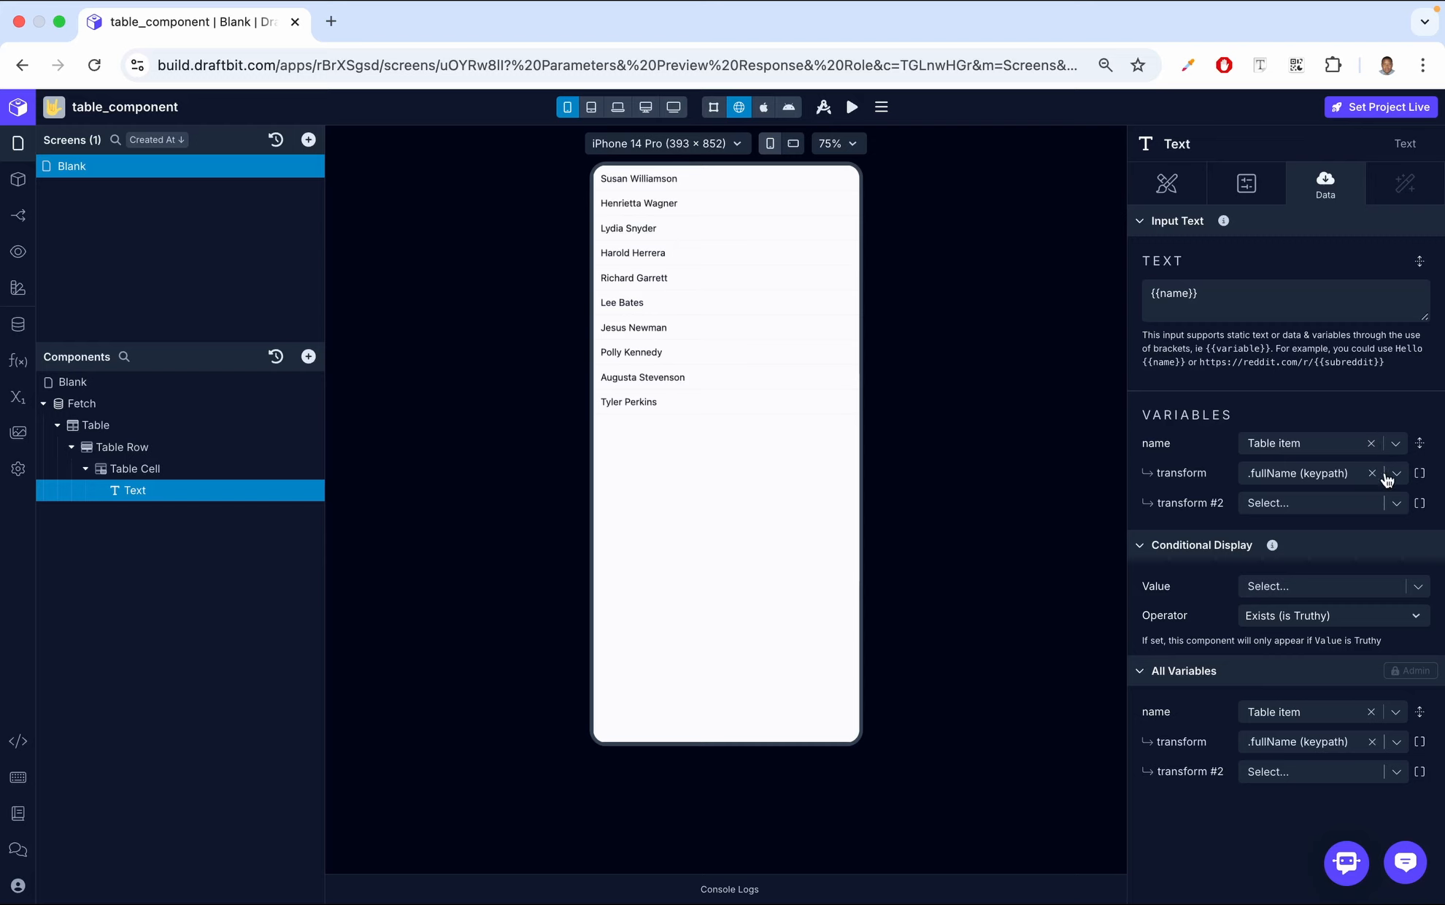
{"action": "left_click", "coordinate": [1395, 443]}
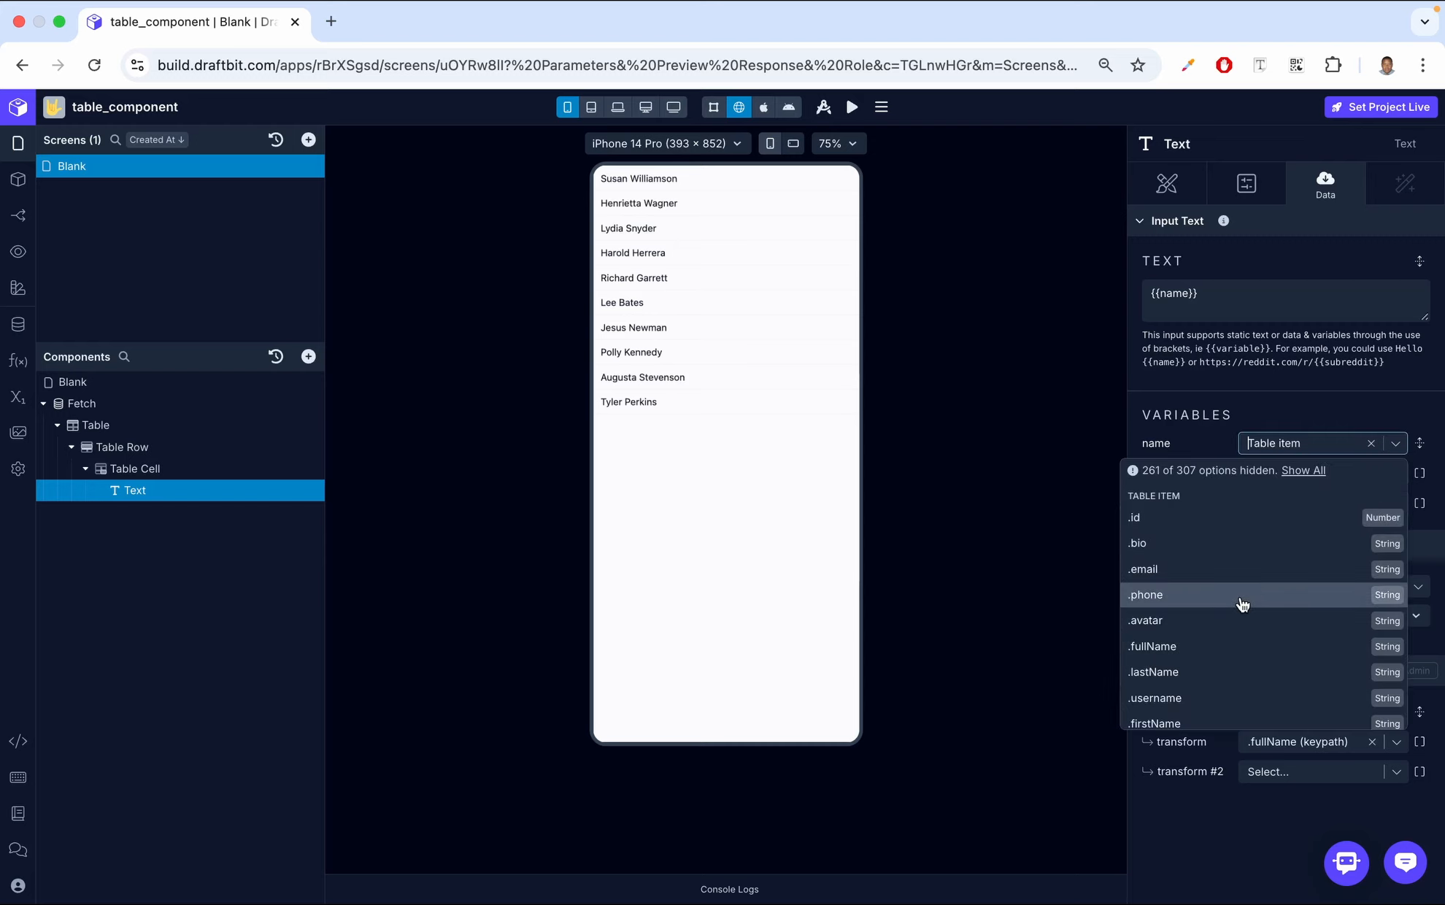
{"action": "scroll", "coordinate": [1243, 603], "scroll_direction": "down", "scroll_amount": 3}
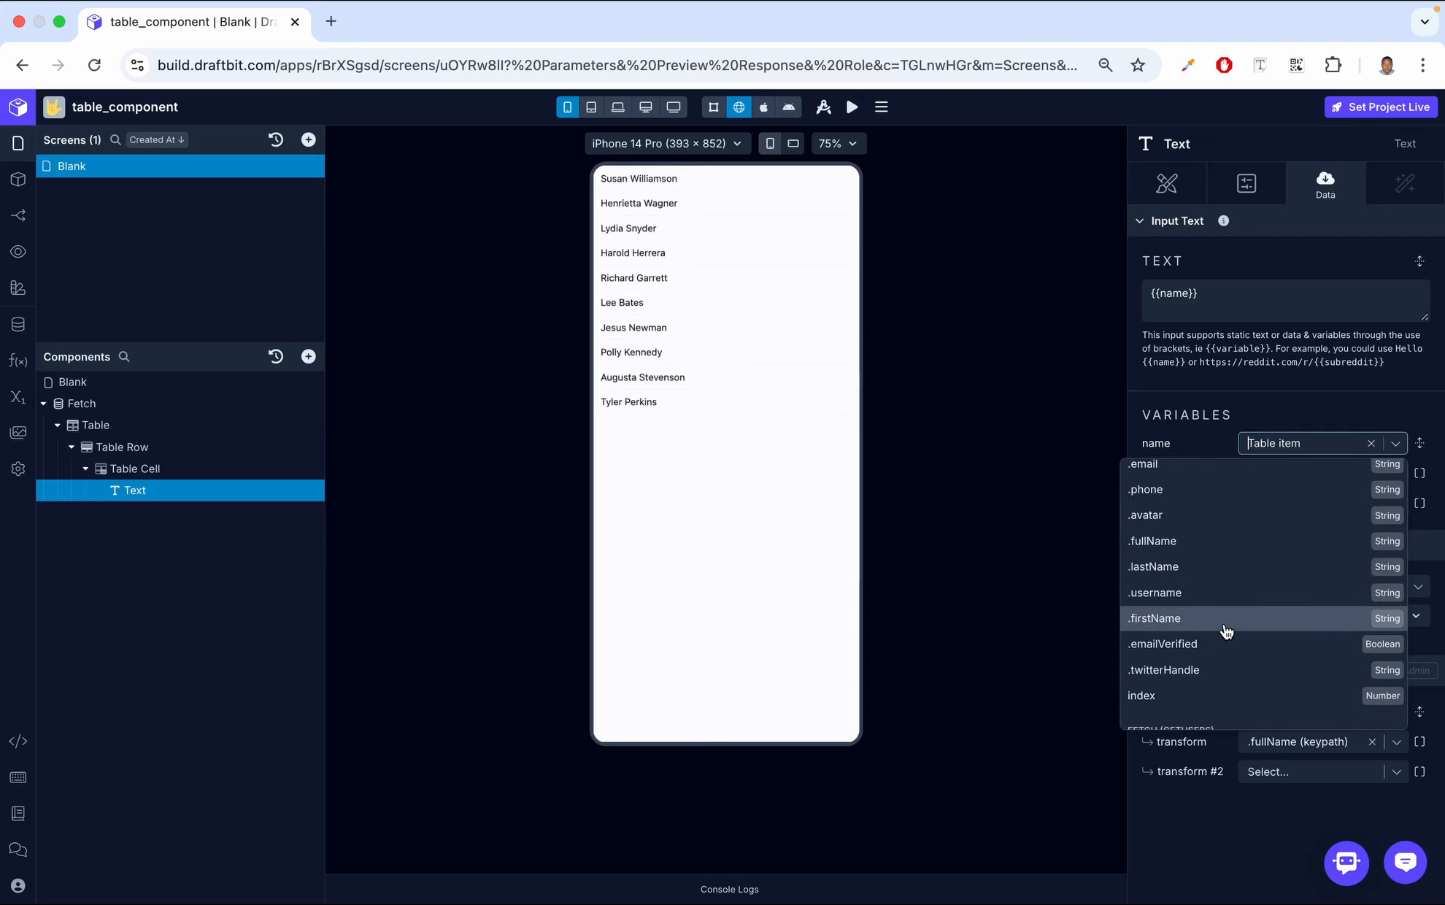
{"action": "left_click", "coordinate": [1226, 625]}
Duplicate the Table Cell within the Table Row to add a second column
{"action": "left_click", "coordinate": [219, 468]}
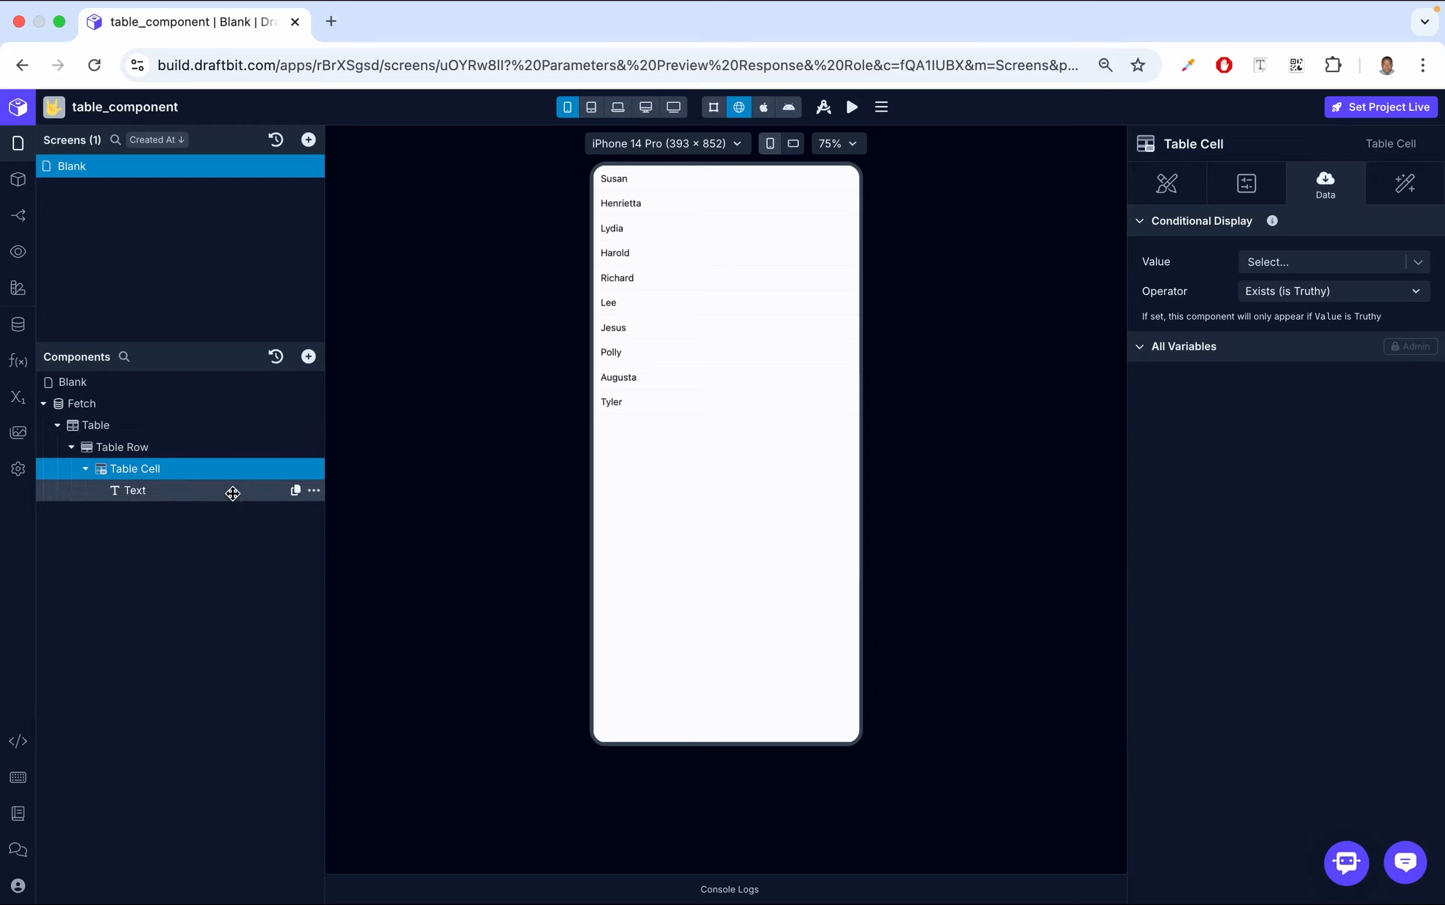
{"action": "left_click", "coordinate": [314, 469]}
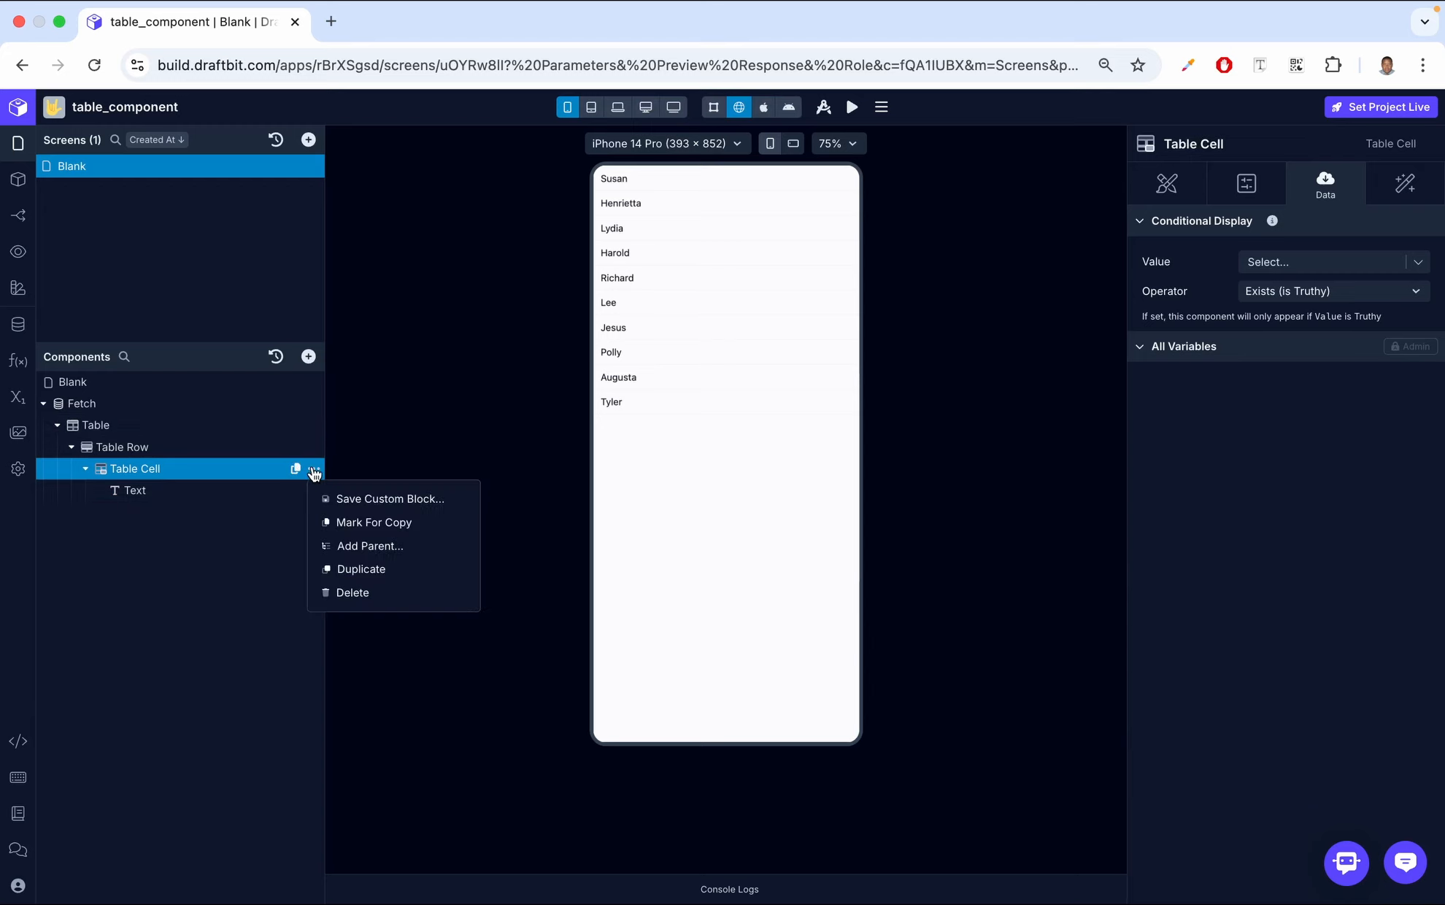
{"action": "left_click", "coordinate": [361, 569]}
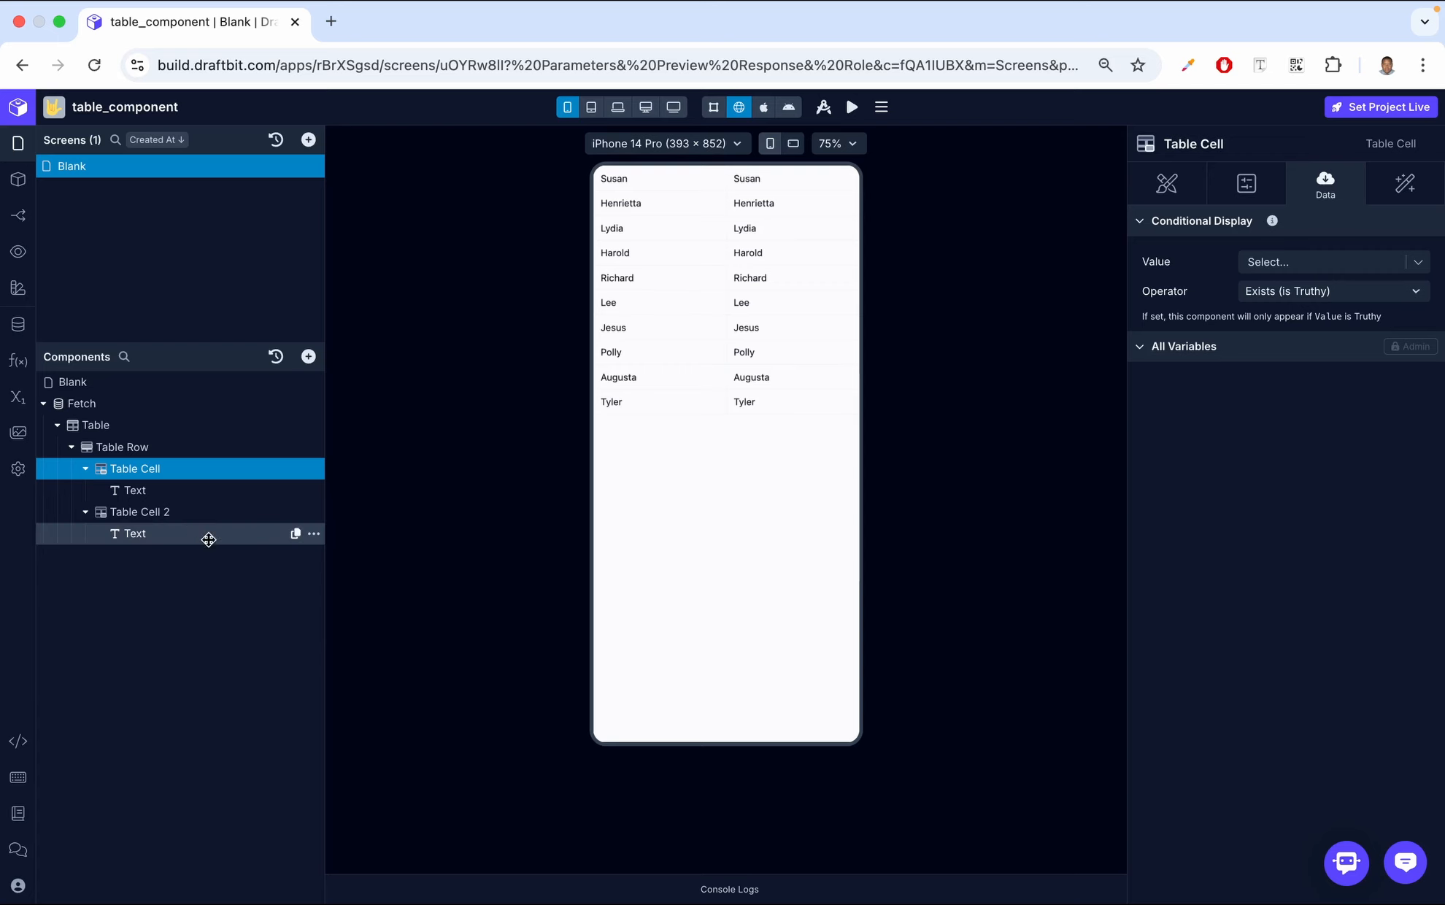
Set the second cell's Text to {{phone}} and bind the phone variable to the Table item's .phone
{"action": "left_click", "coordinate": [185, 530]}
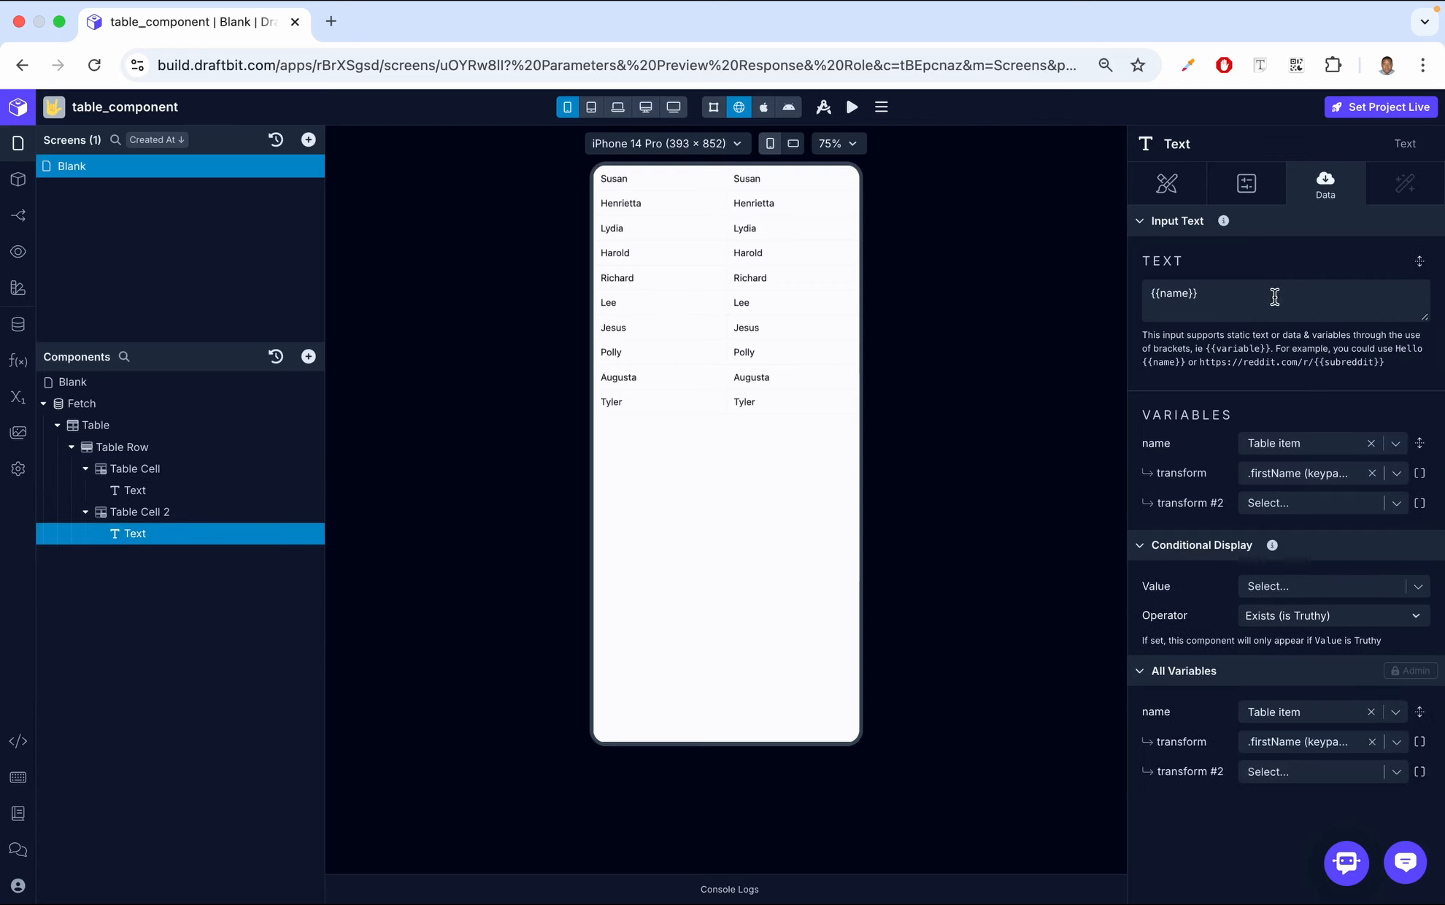
{"action": "left_click", "coordinate": [1189, 294]}
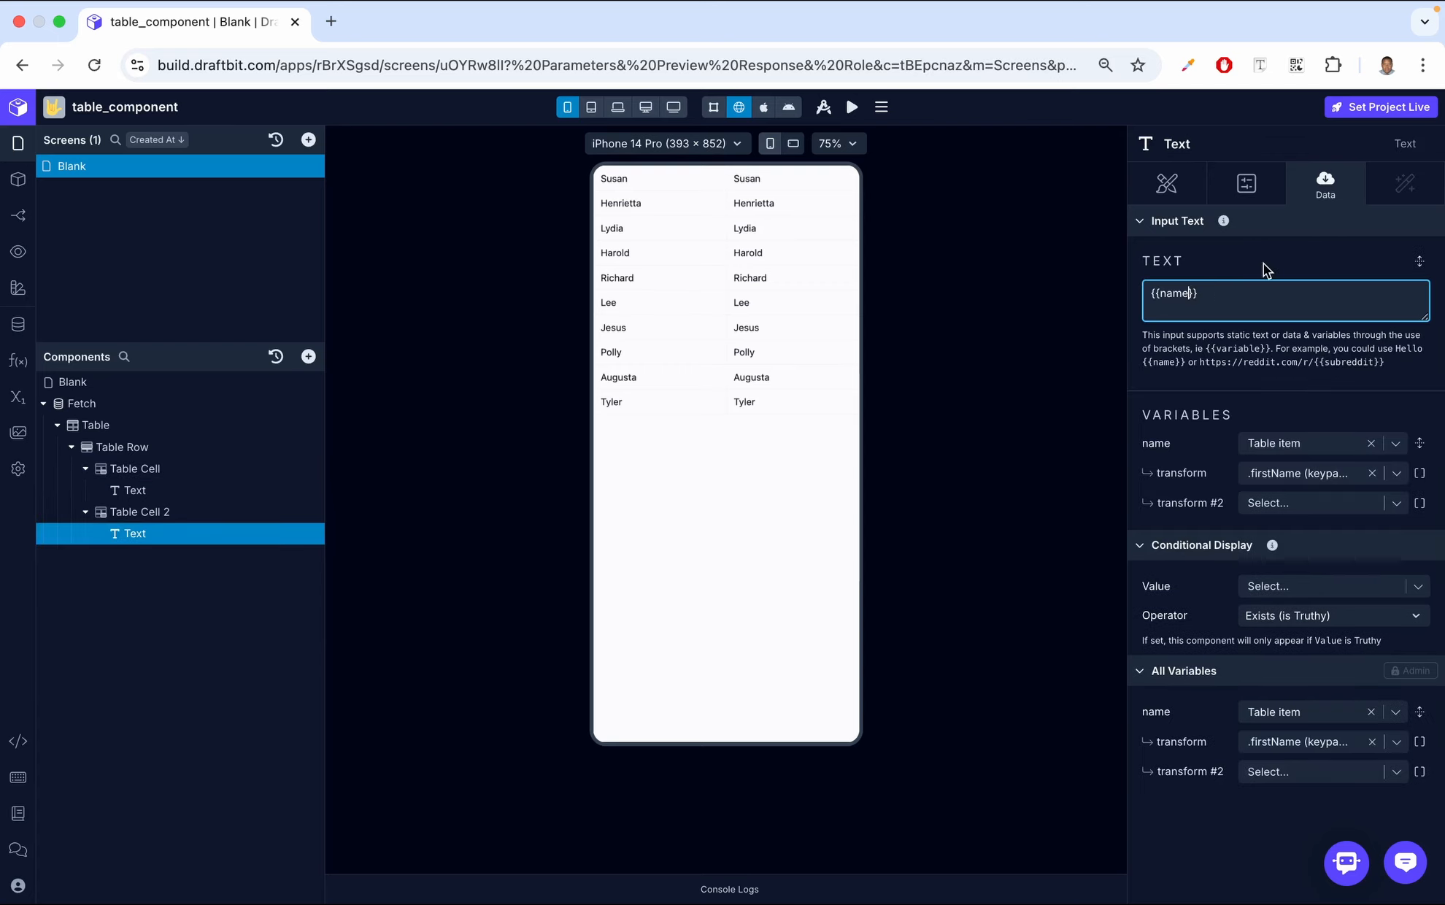
{"action": "key", "text": "BackSpace"}
{"action": "key", "text": "BackSpace"}
{"action": "key", "text": "BackSpace"}
{"action": "key", "text": "BackSpace"}
{"action": "type", "text": "phone"}
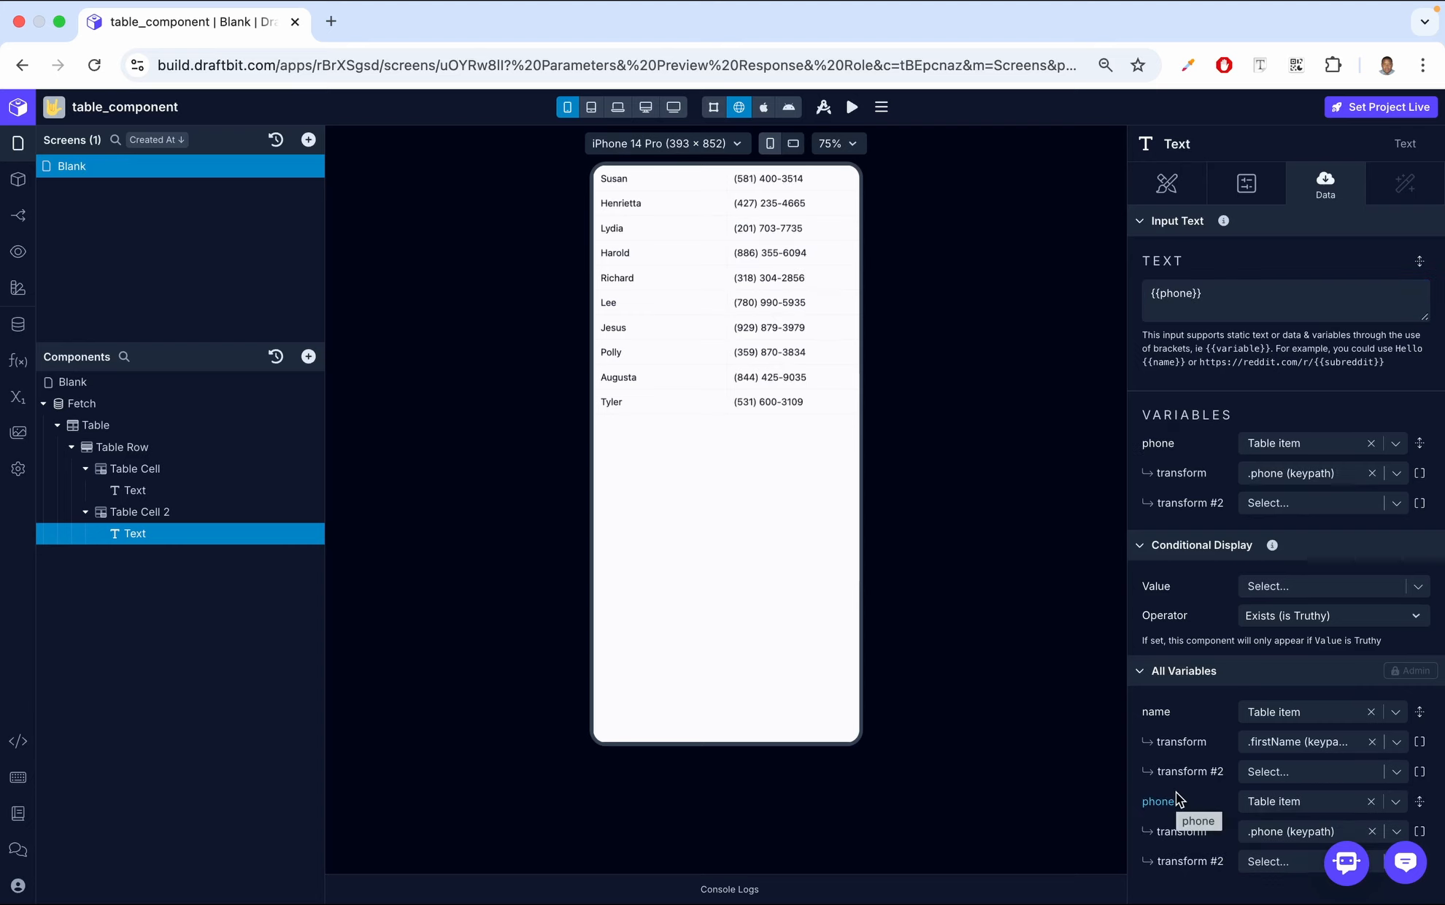
Duplicate Table Cell 2 to add a third column
{"action": "left_click", "coordinate": [215, 511]}
{"action": "left_click", "coordinate": [316, 514]}
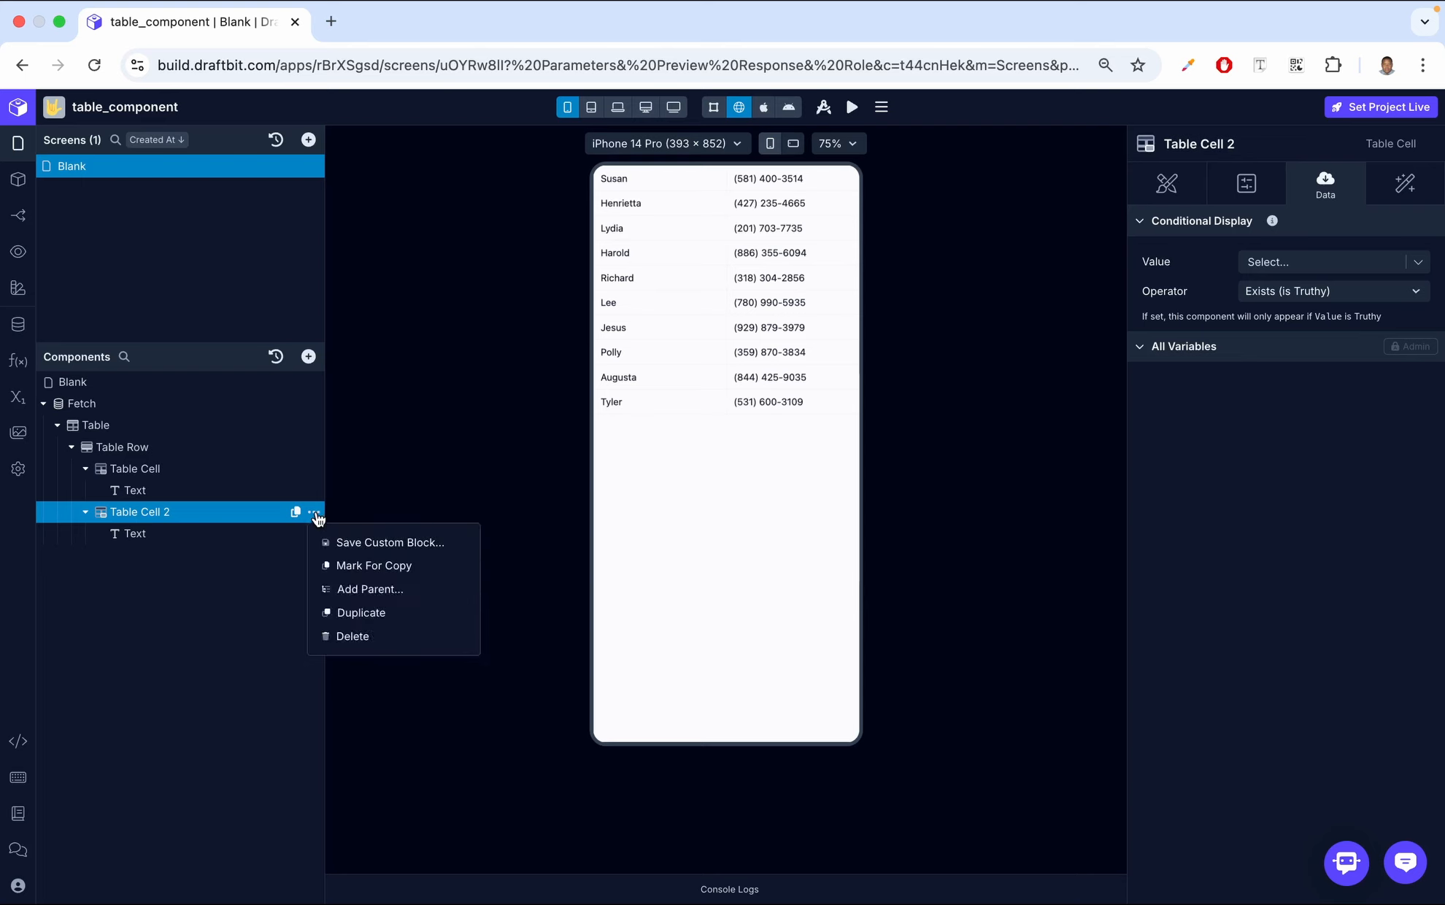
{"action": "left_click", "coordinate": [371, 615]}
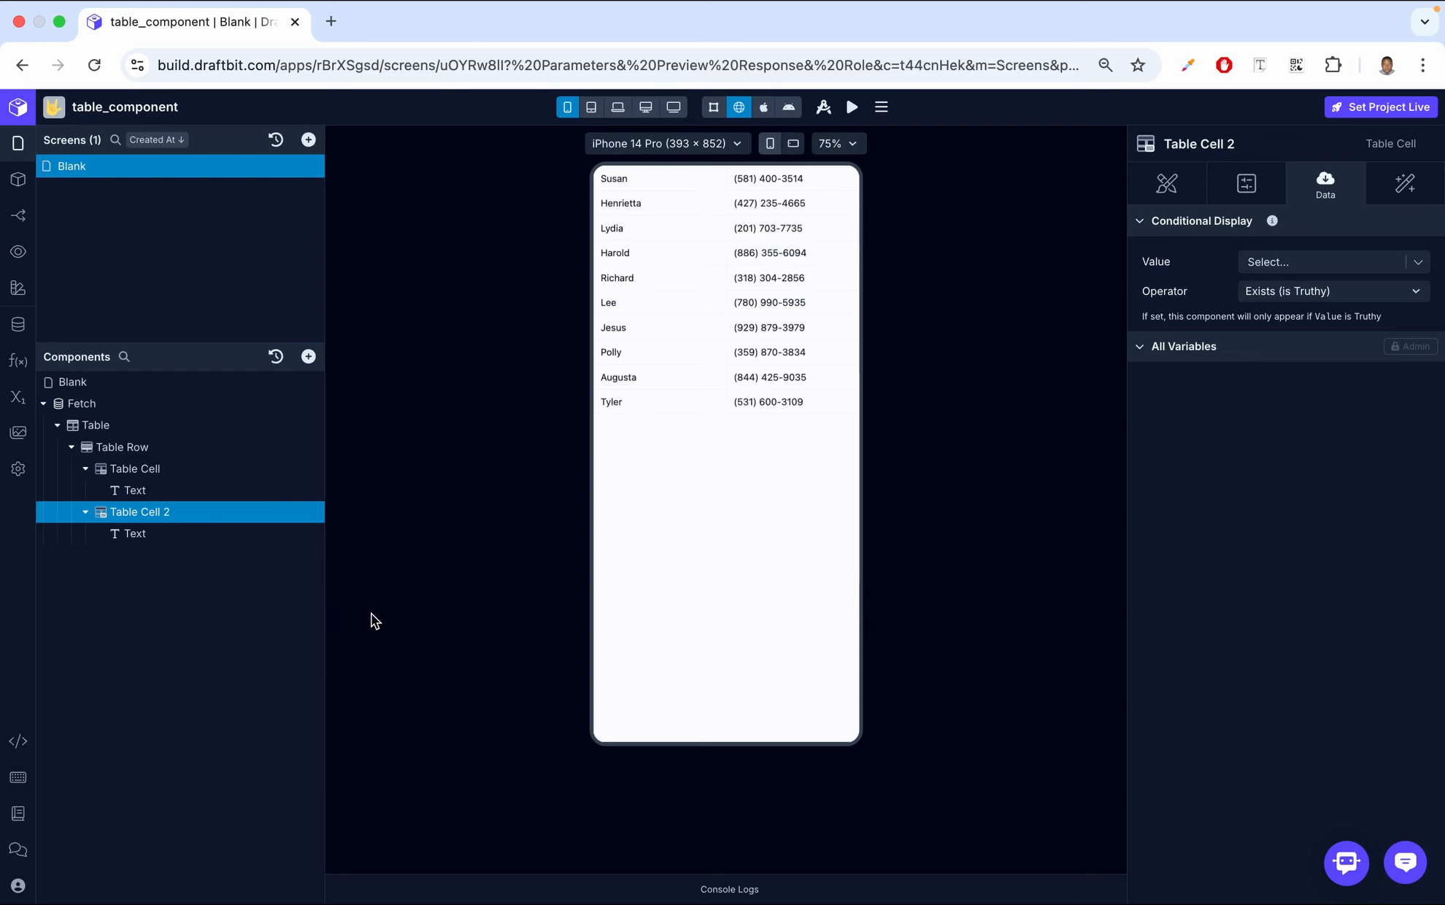
Set the third cell's Text to {{last}} and bind the last variable to the Table item's .lastName
{"action": "left_click", "coordinate": [183, 578]}
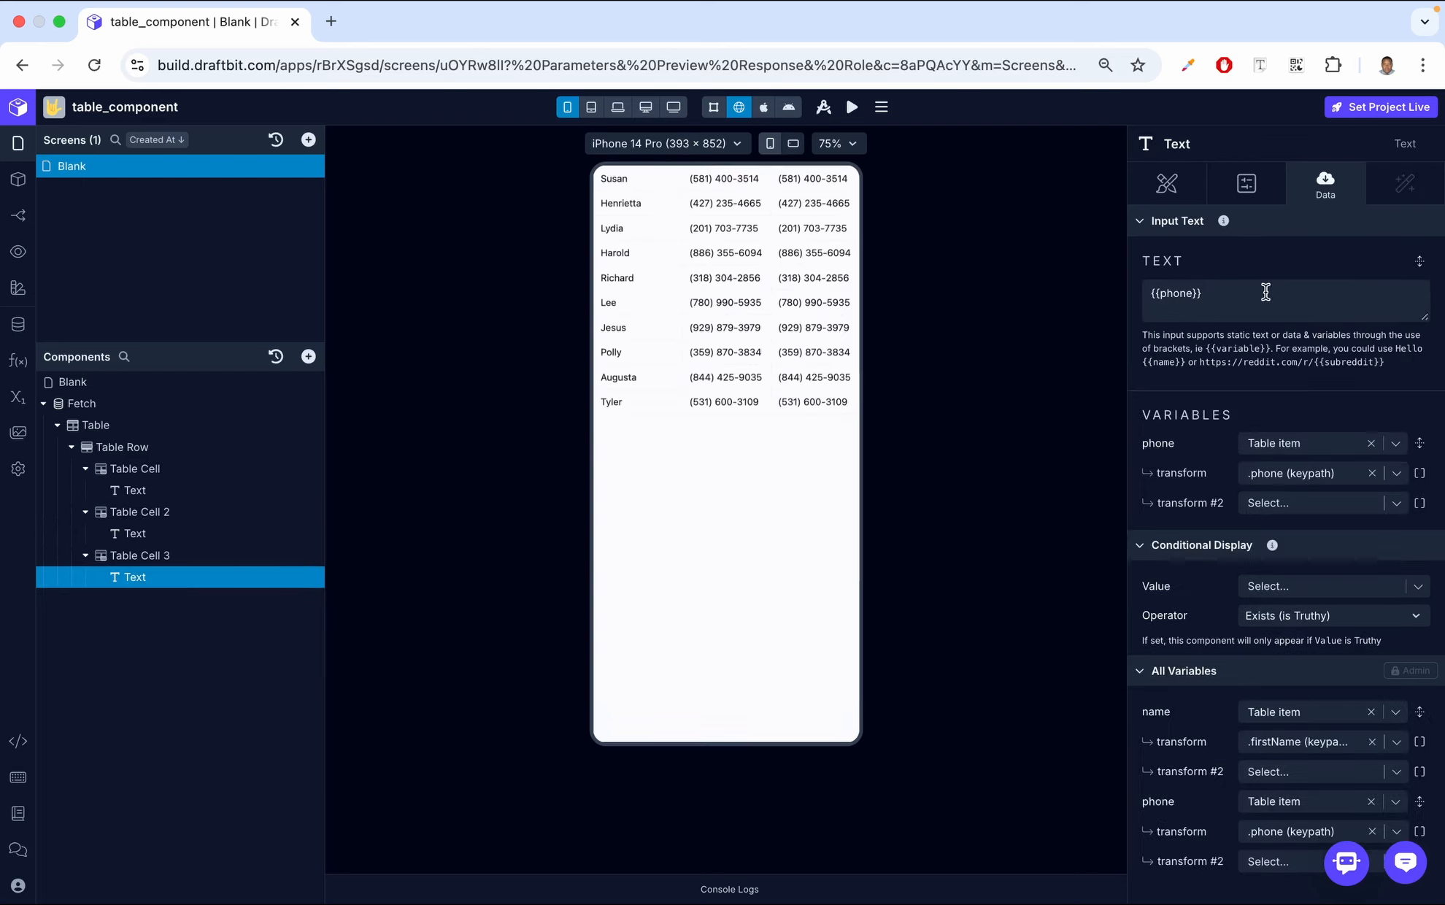
{"action": "left_click", "coordinate": [1192, 294]}
{"action": "key", "text": "BackSpace"}
{"action": "key", "text": "BackSpace"}
{"action": "key", "text": "BackSpace"}
{"action": "key", "text": "BackSpace"}
{"action": "key", "text": "BackSpace"}
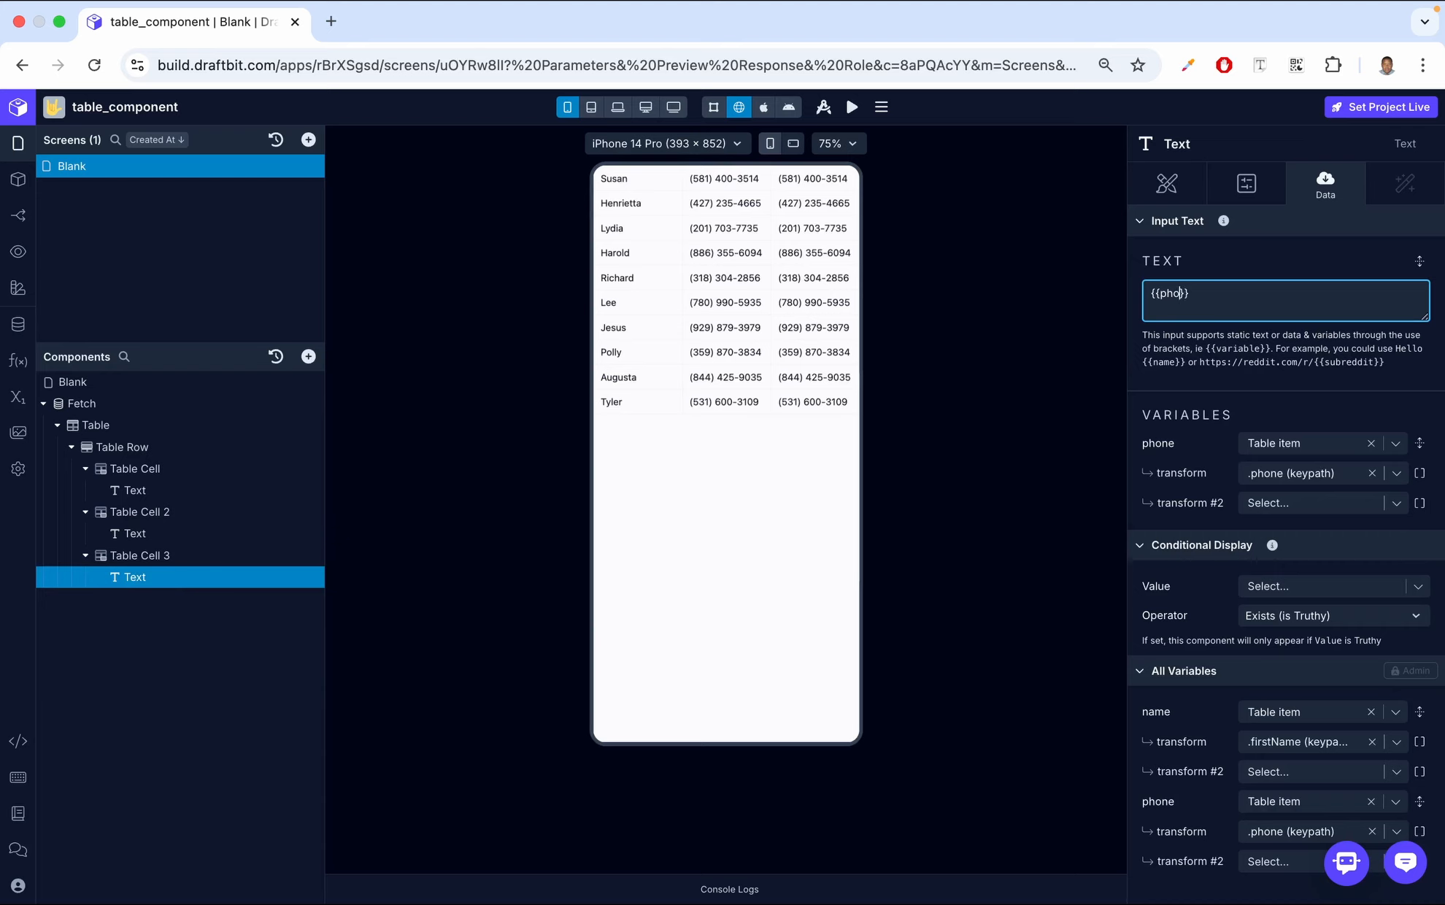
{"action": "type", "text": "last"}
{"action": "left_click", "coordinate": [1243, 268]}
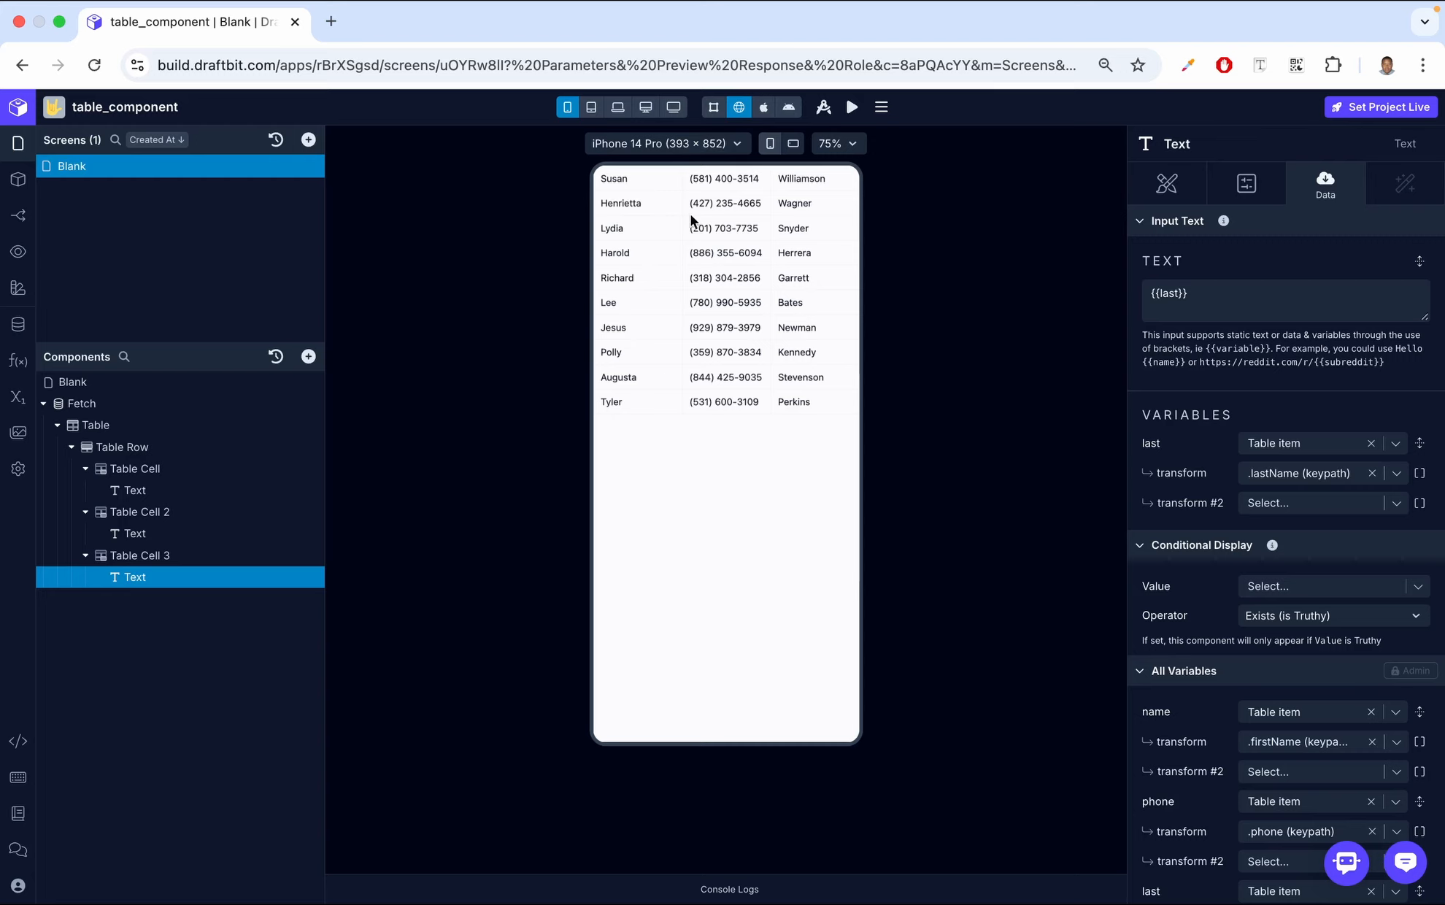
Duplicate the Table Row with its three cells inside the Table
{"action": "left_click", "coordinate": [150, 446]}
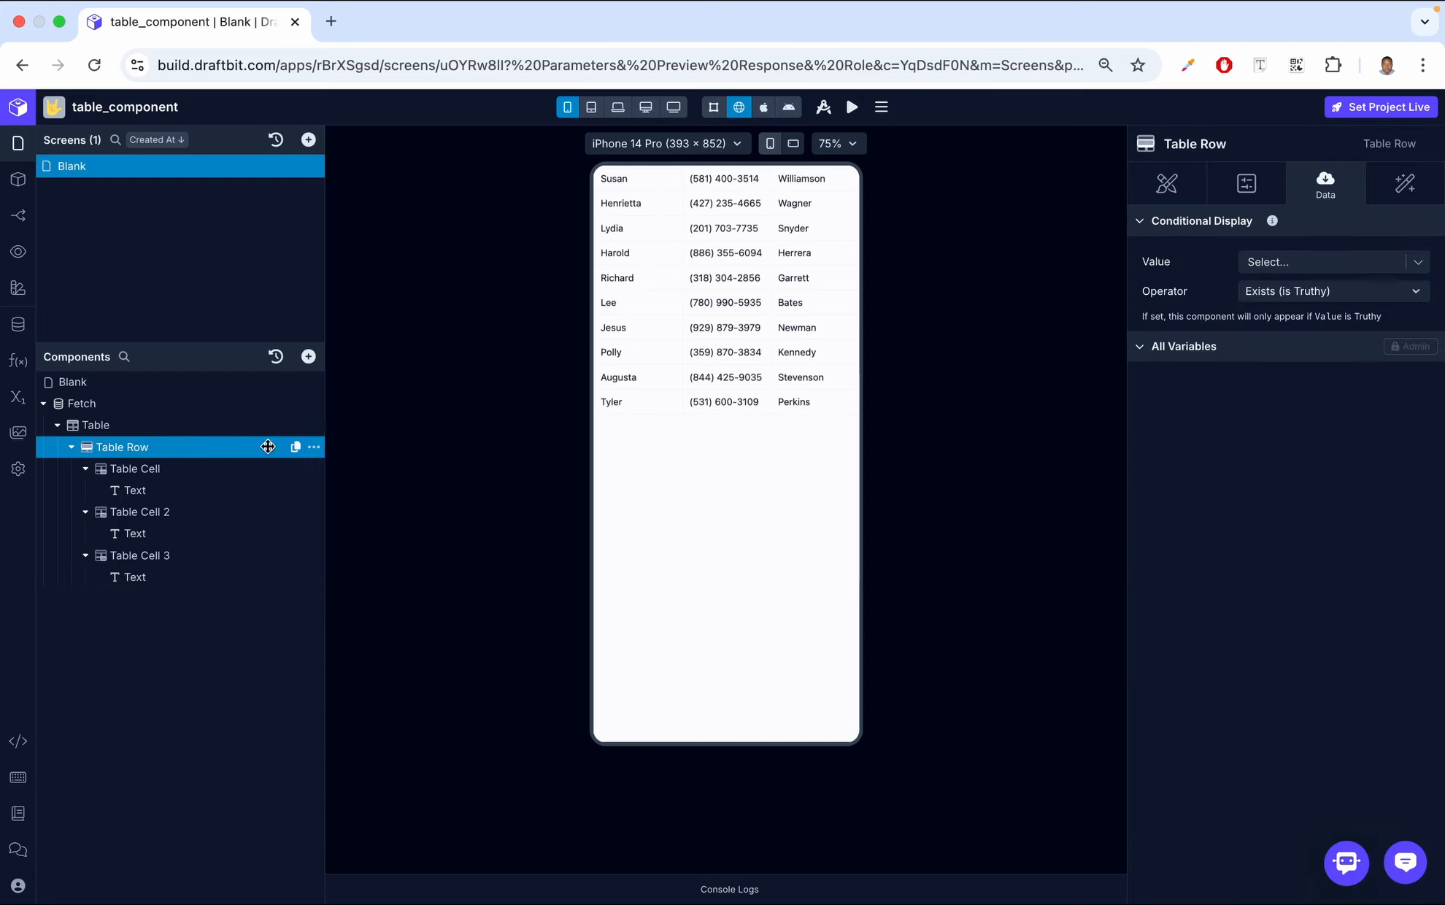
{"action": "left_click", "coordinate": [313, 447]}
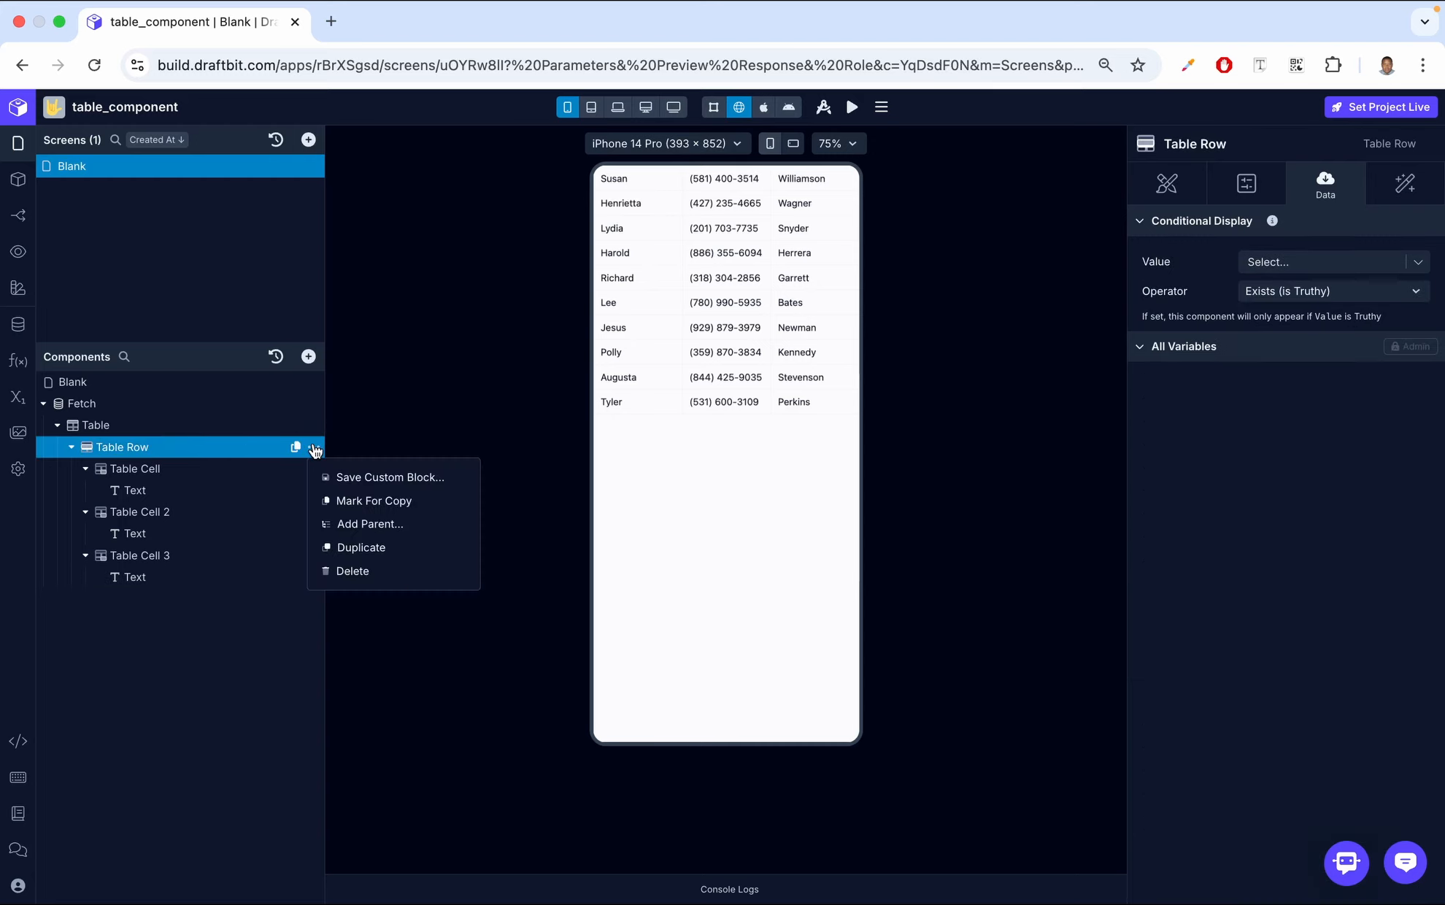
{"action": "left_click", "coordinate": [360, 548]}
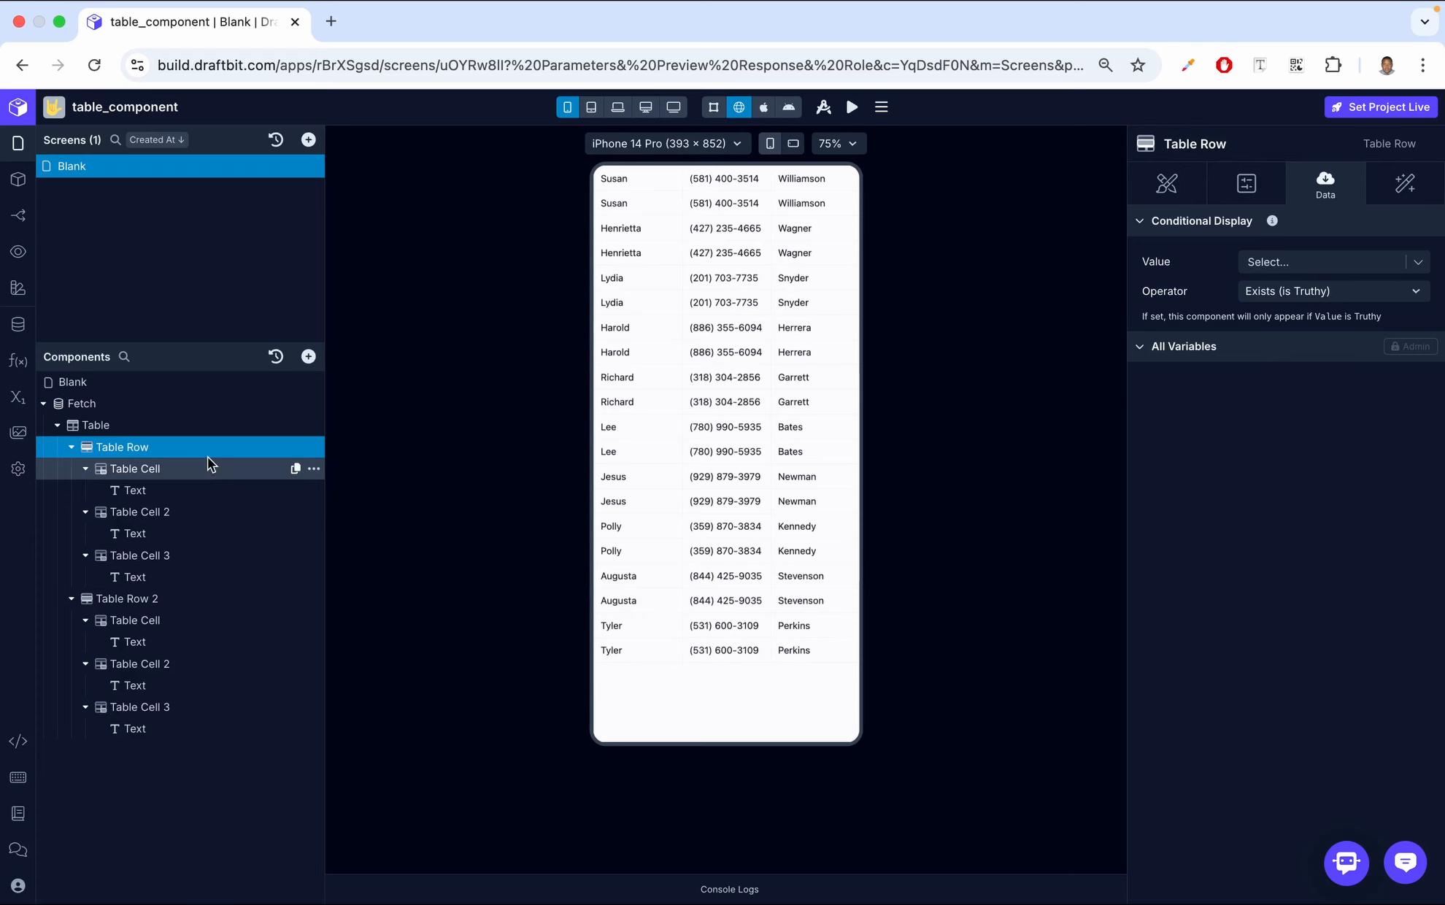
Replace the text in the first Table Row's first cell with "First Name"
{"action": "left_click", "coordinate": [191, 490]}
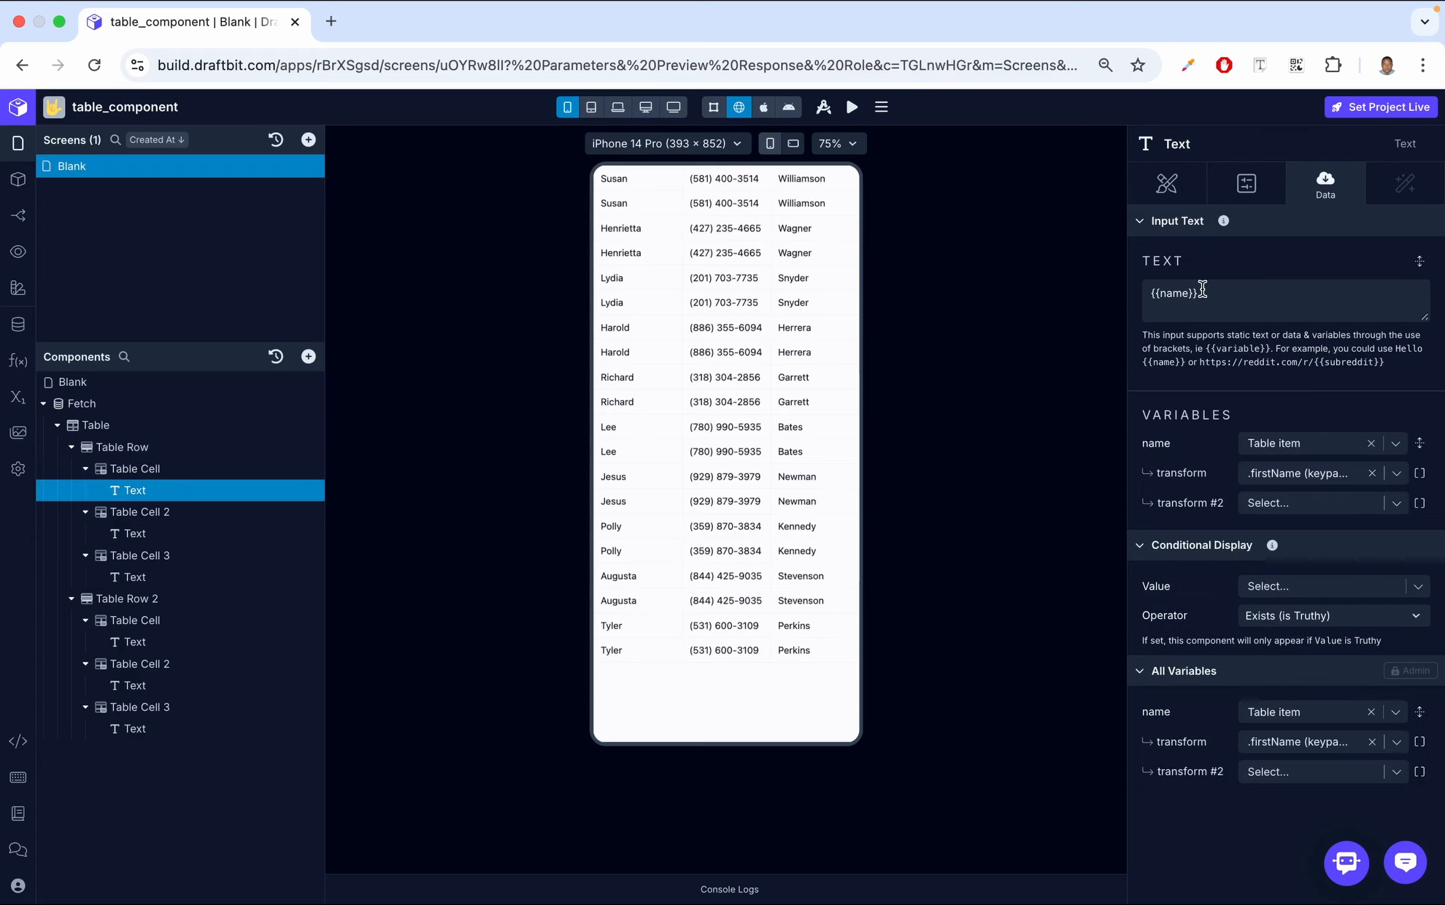
{"action": "left_click_drag", "start_coordinate": [1202, 289], "coordinate": [1108, 283]}
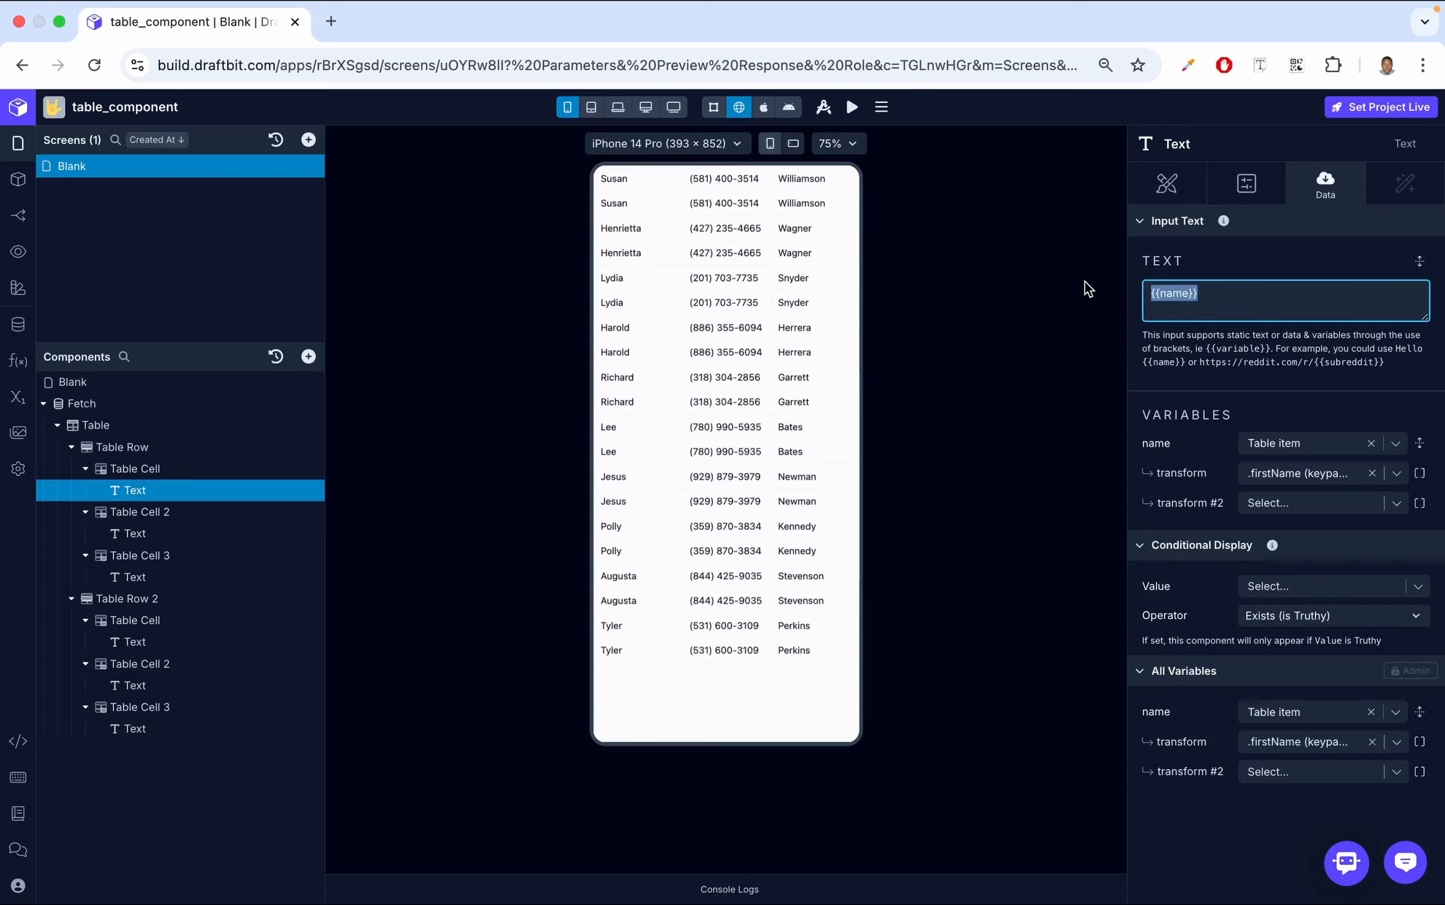
{"action": "type", "text": "First Name"}
Replace the text in the first Table Row's second cell with "Contact"
{"action": "left_click", "coordinate": [182, 534]}
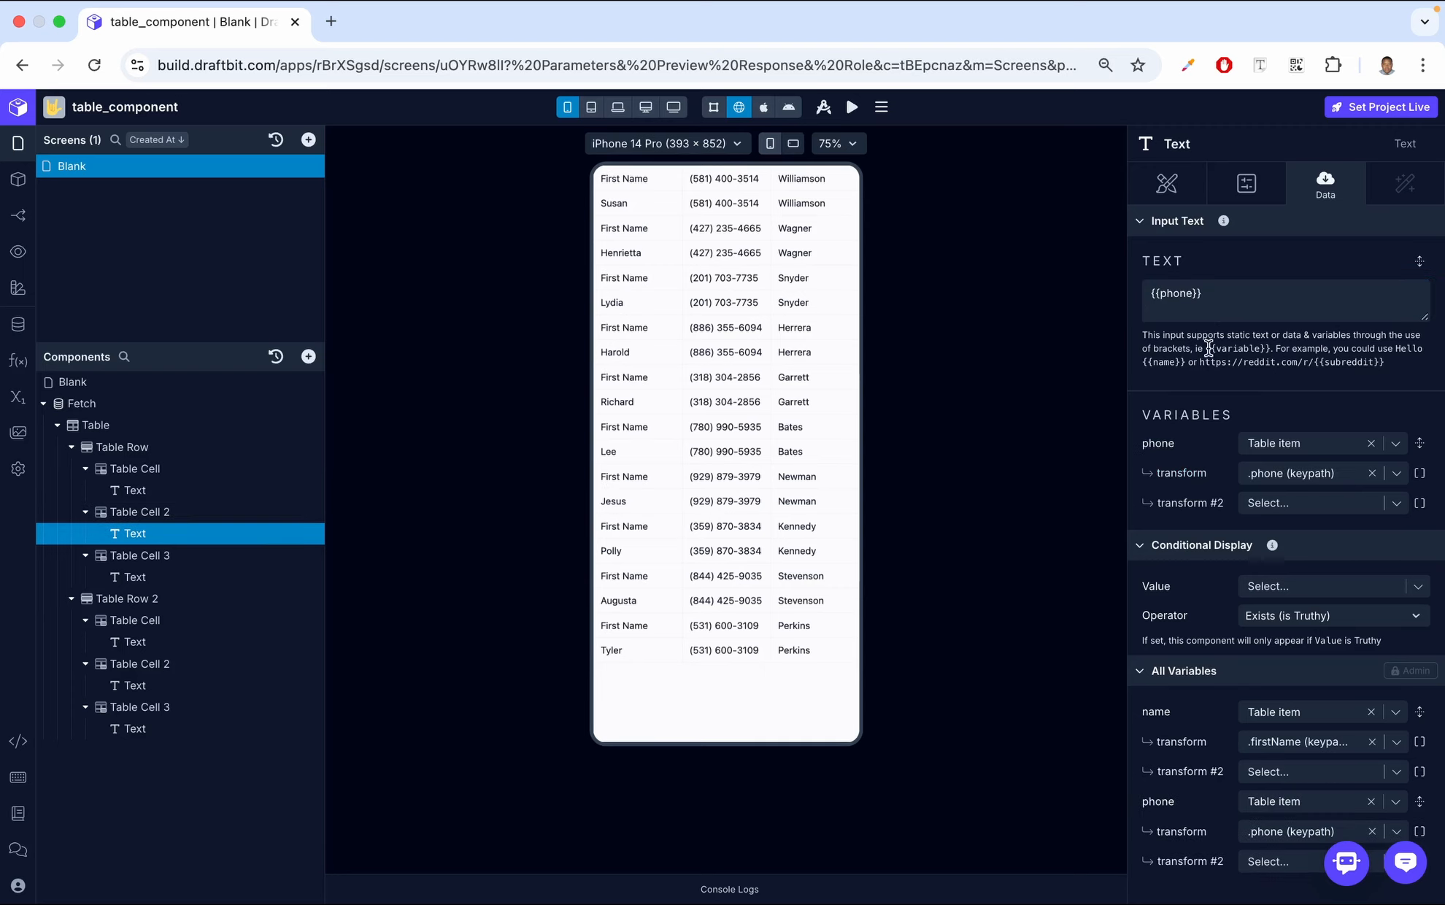
{"action": "left_click", "coordinate": [1241, 303]}
{"action": "key", "text": "super+a"}
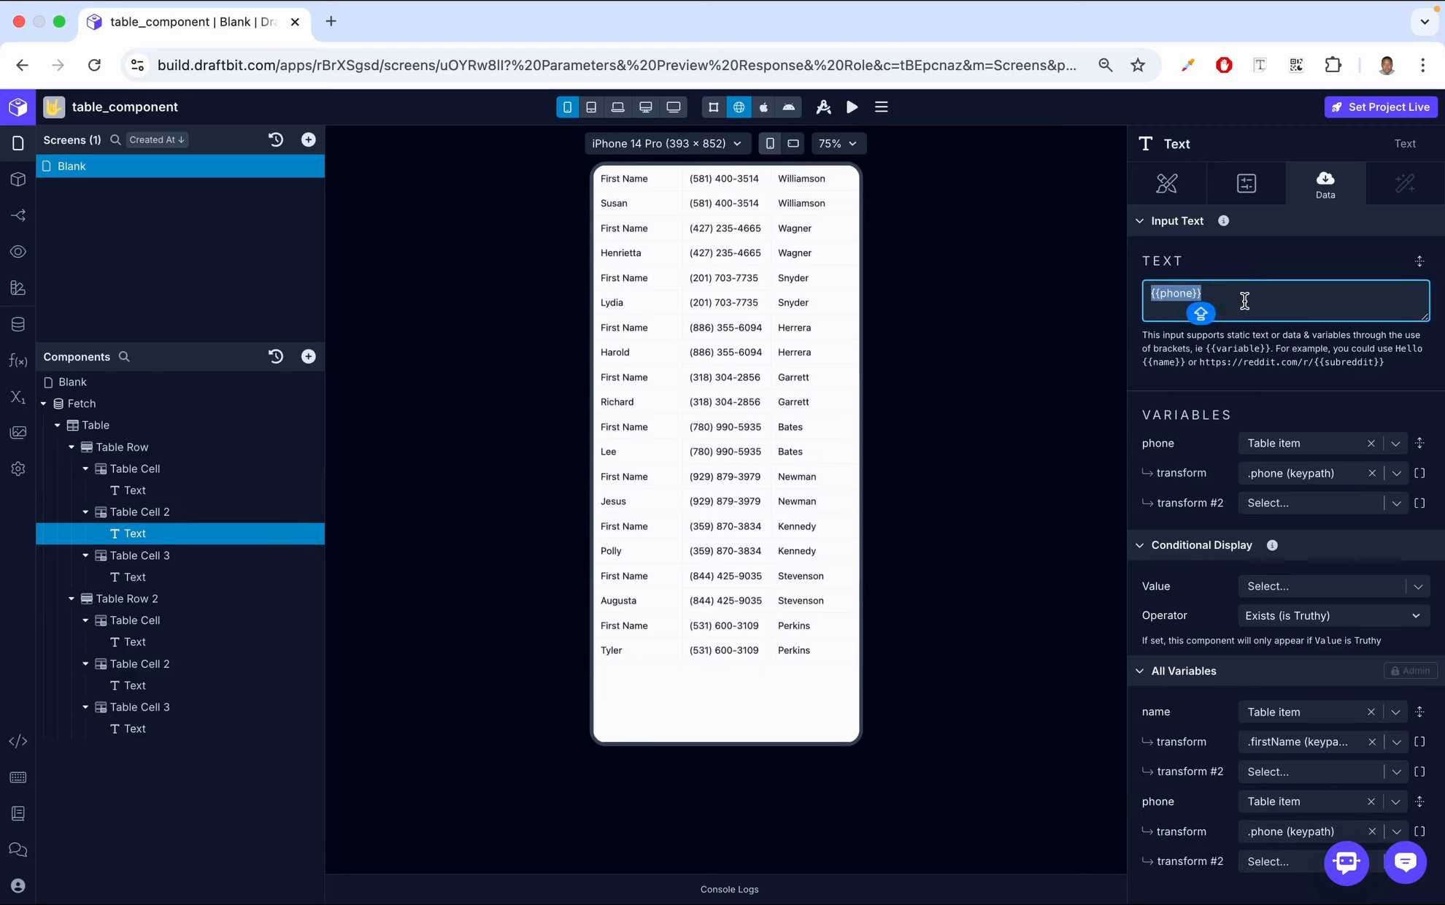
{"action": "type", "text": "Contact"}
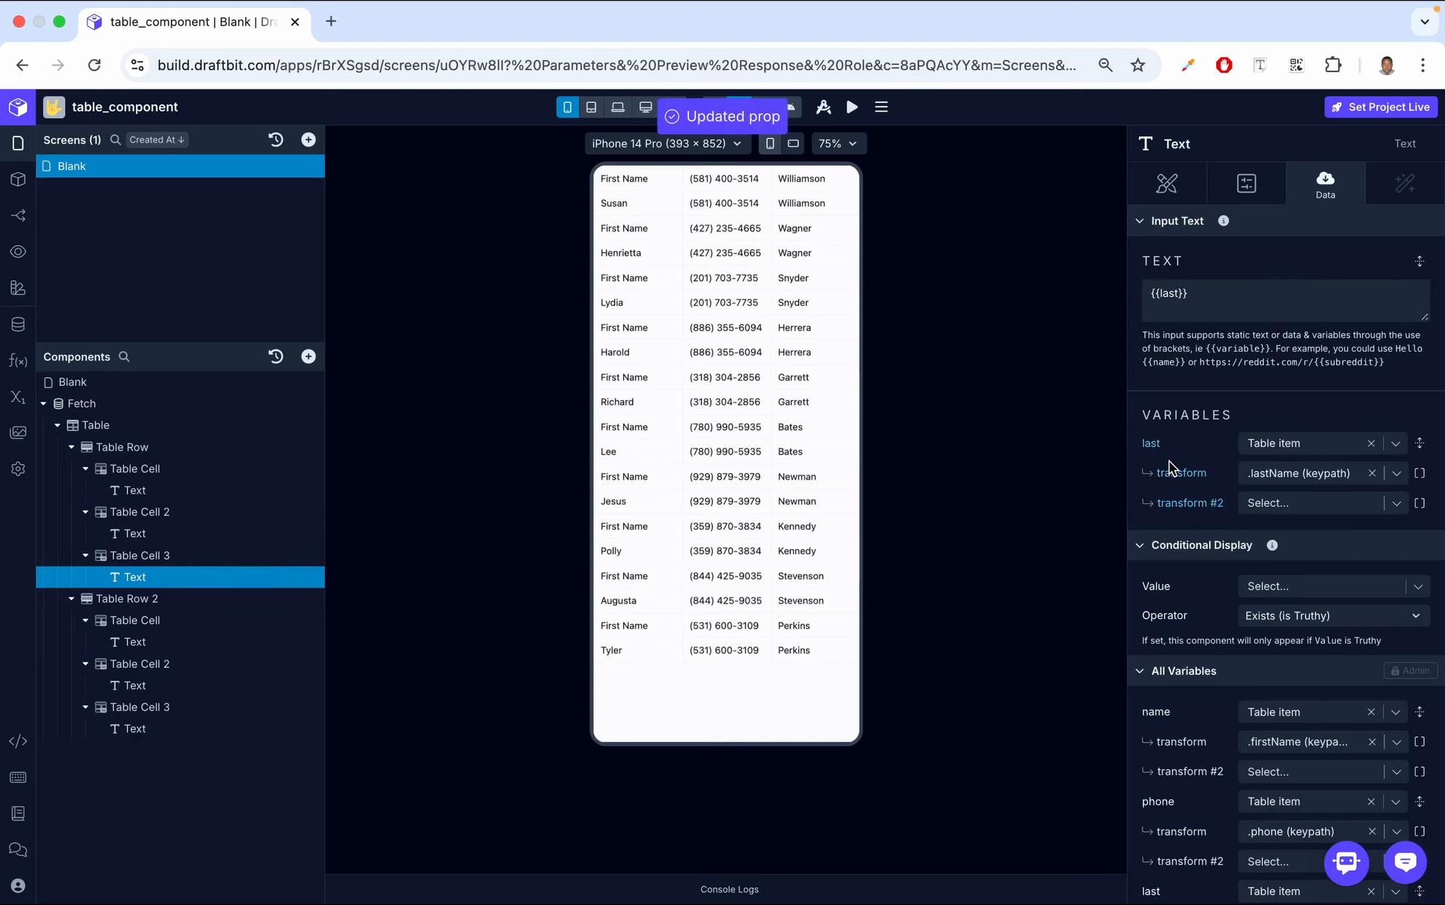
Replace the text in the first Table Row's third cell with "Last Name"
{"action": "left_click", "coordinate": [1219, 295]}
{"action": "key", "text": "BackSpace"}
{"action": "key", "text": "BackSpace"}
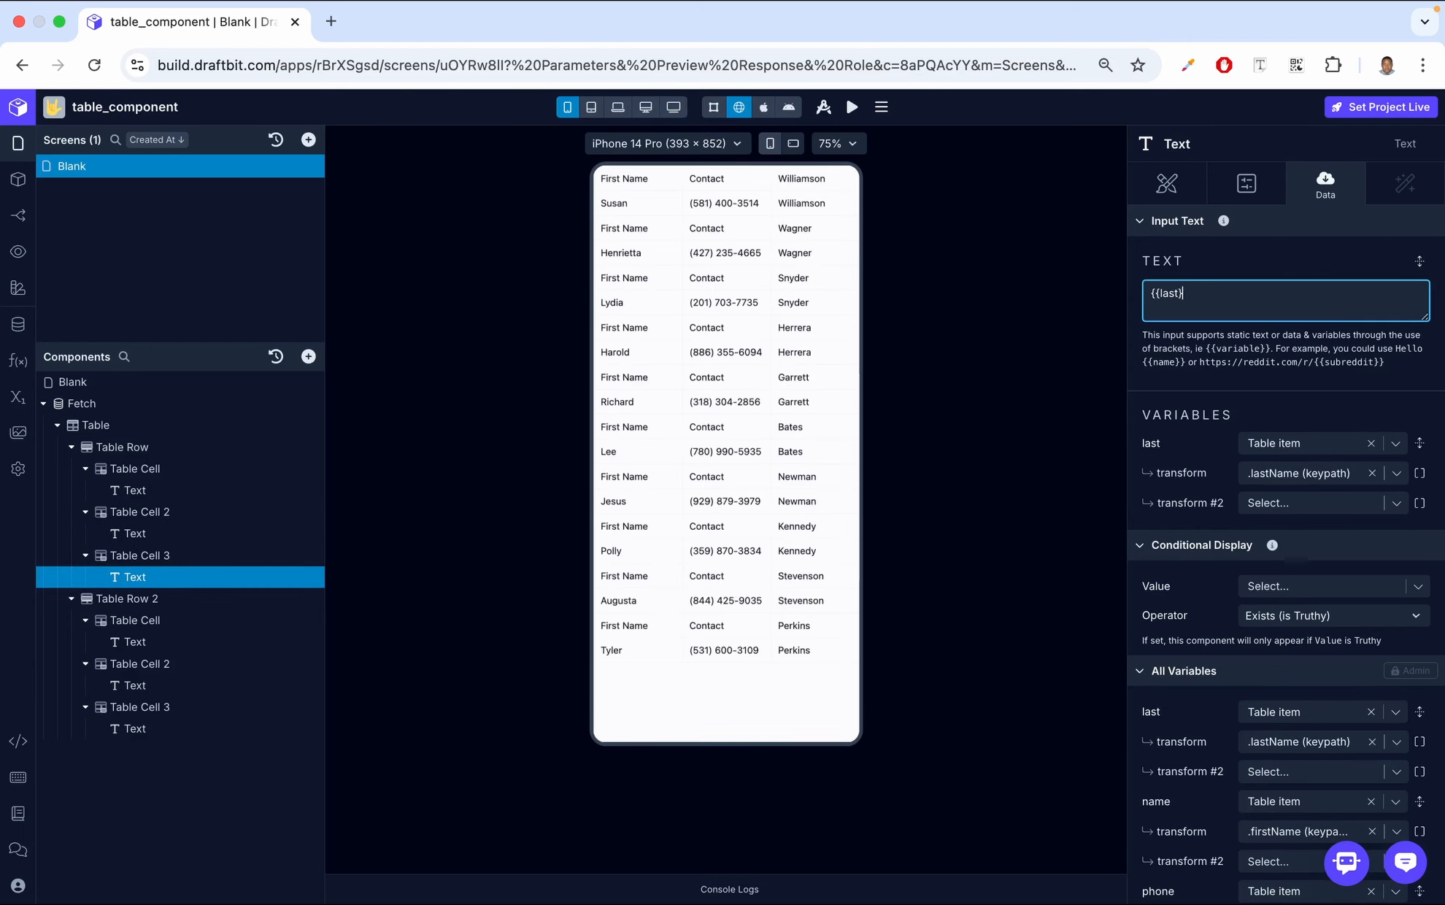
{"action": "key", "text": "Left"}
{"action": "key", "text": "Left"}
{"action": "key", "text": "Left"}
{"action": "key", "text": "Left"}
{"action": "key", "text": "BackSpace"}
{"action": "key", "text": "BackSpace"}
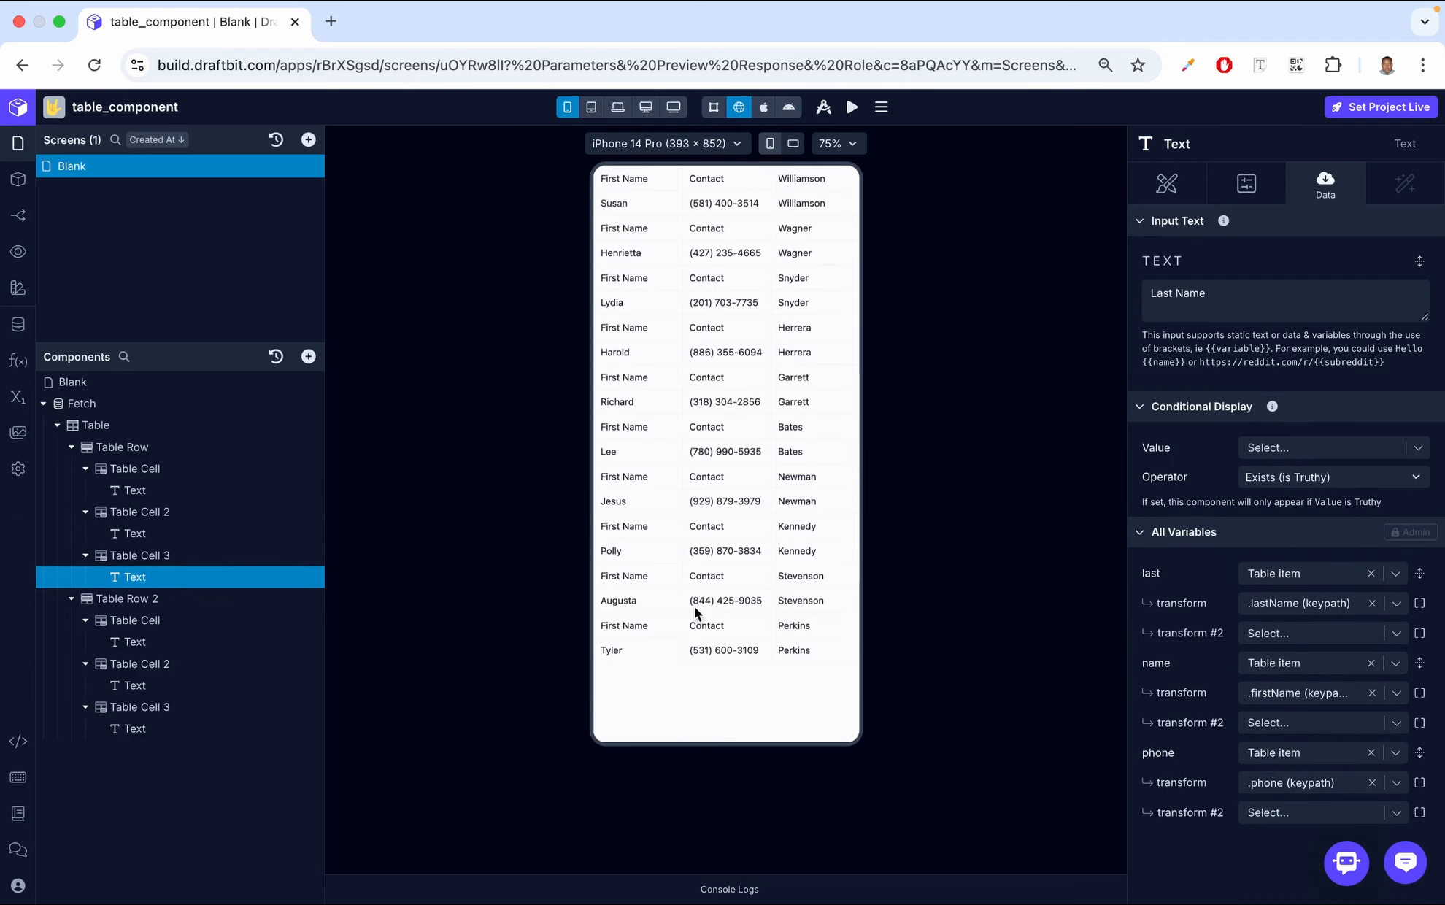
Enable the Header option for the first Table Row
{"action": "left_click", "coordinate": [181, 448]}
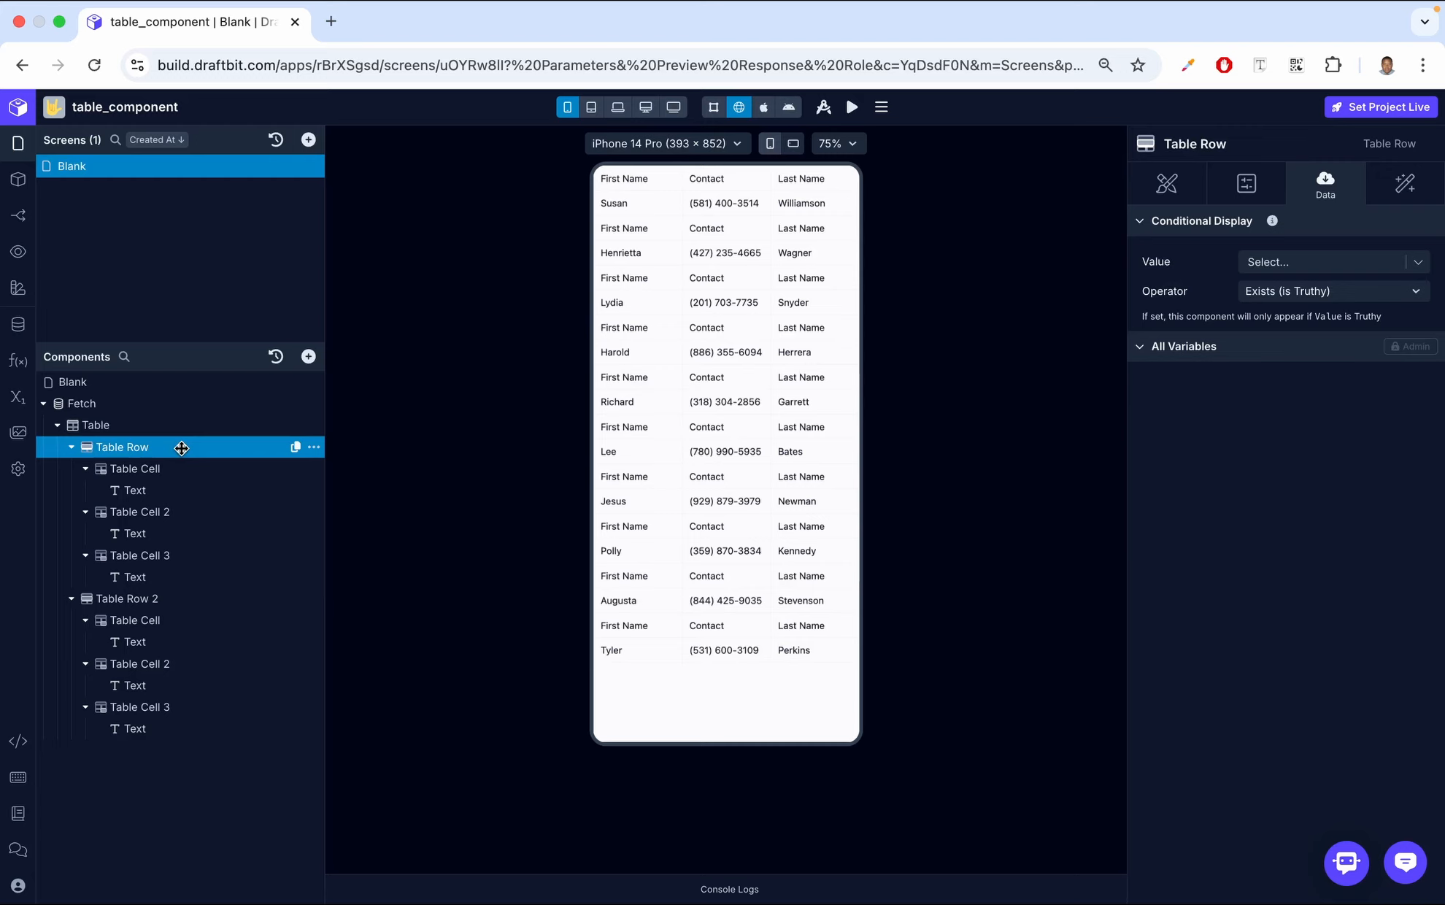
{"action": "left_click", "coordinate": [1241, 183]}
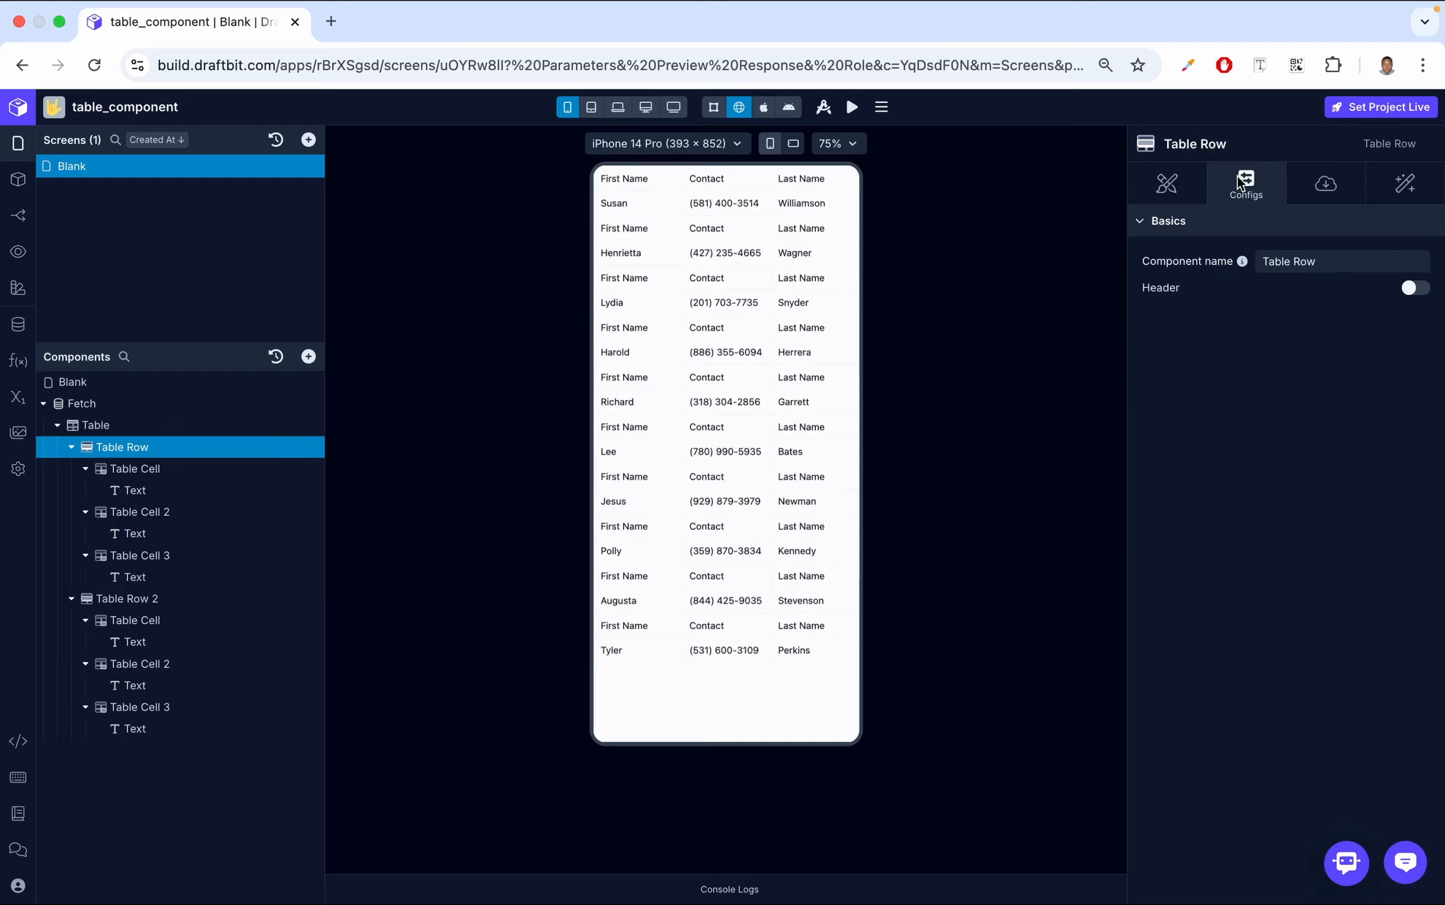
{"action": "left_click", "coordinate": [1416, 292]}
{"action": "mouse_move", "coordinate": [1144, 4]}
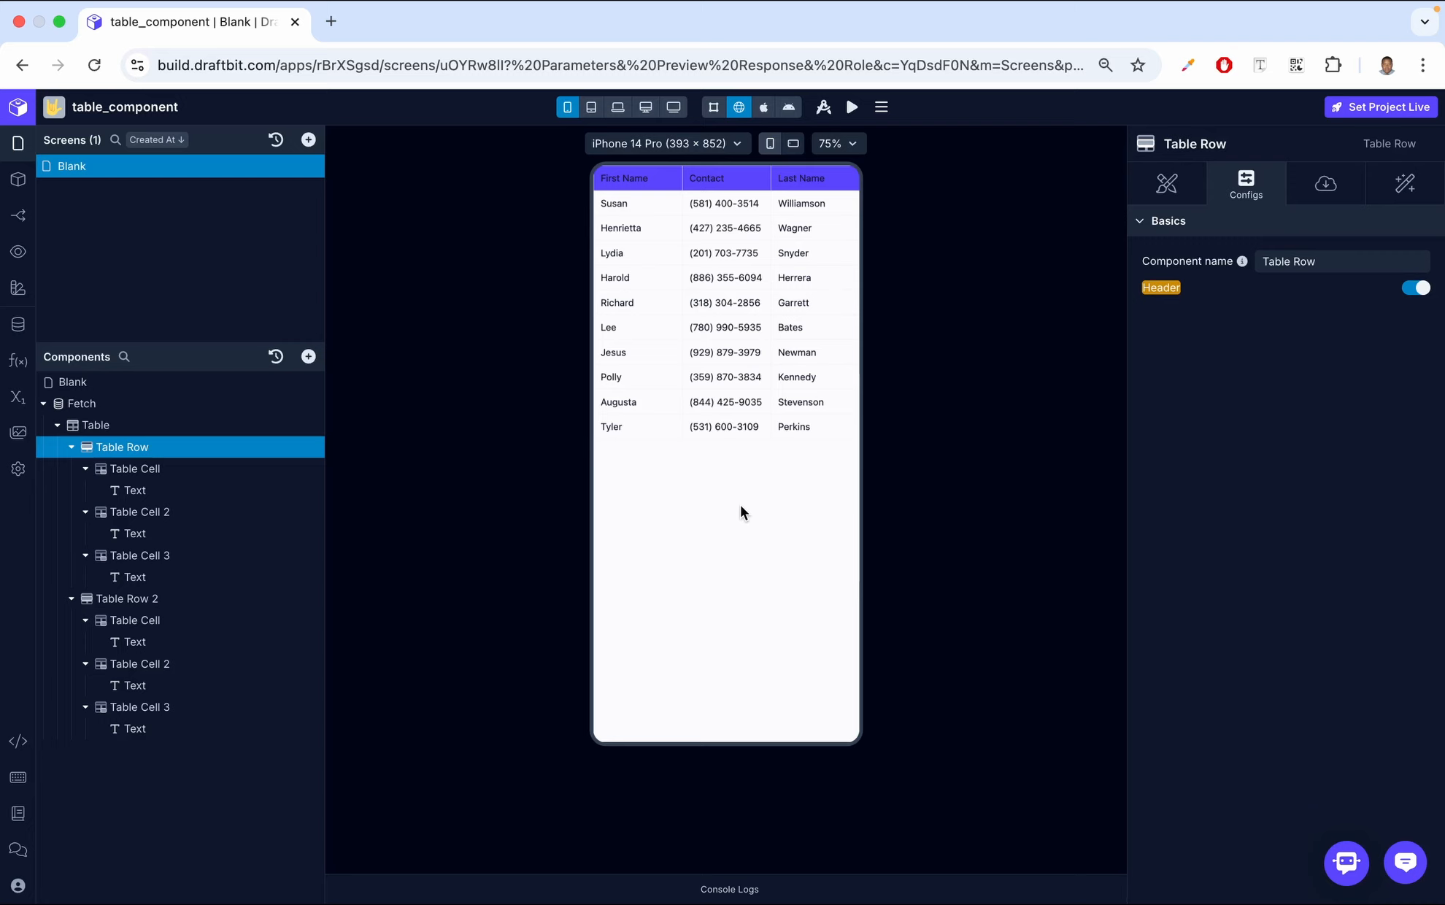
Set the Table's border width to 2 and its border color to Primary
{"action": "left_click", "coordinate": [191, 426]}
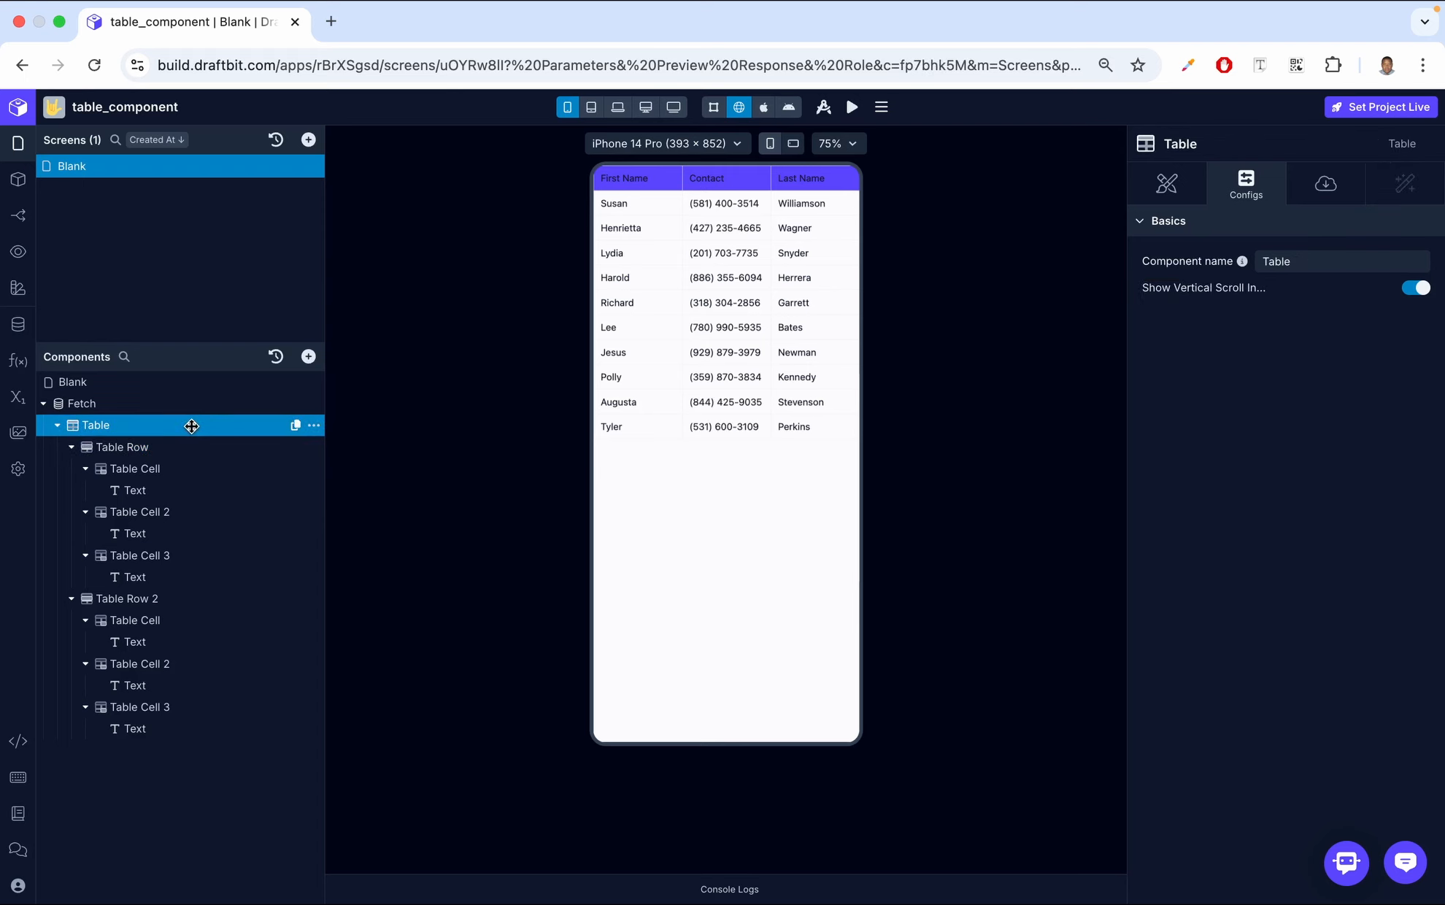
{"action": "left_click", "coordinate": [1186, 182]}
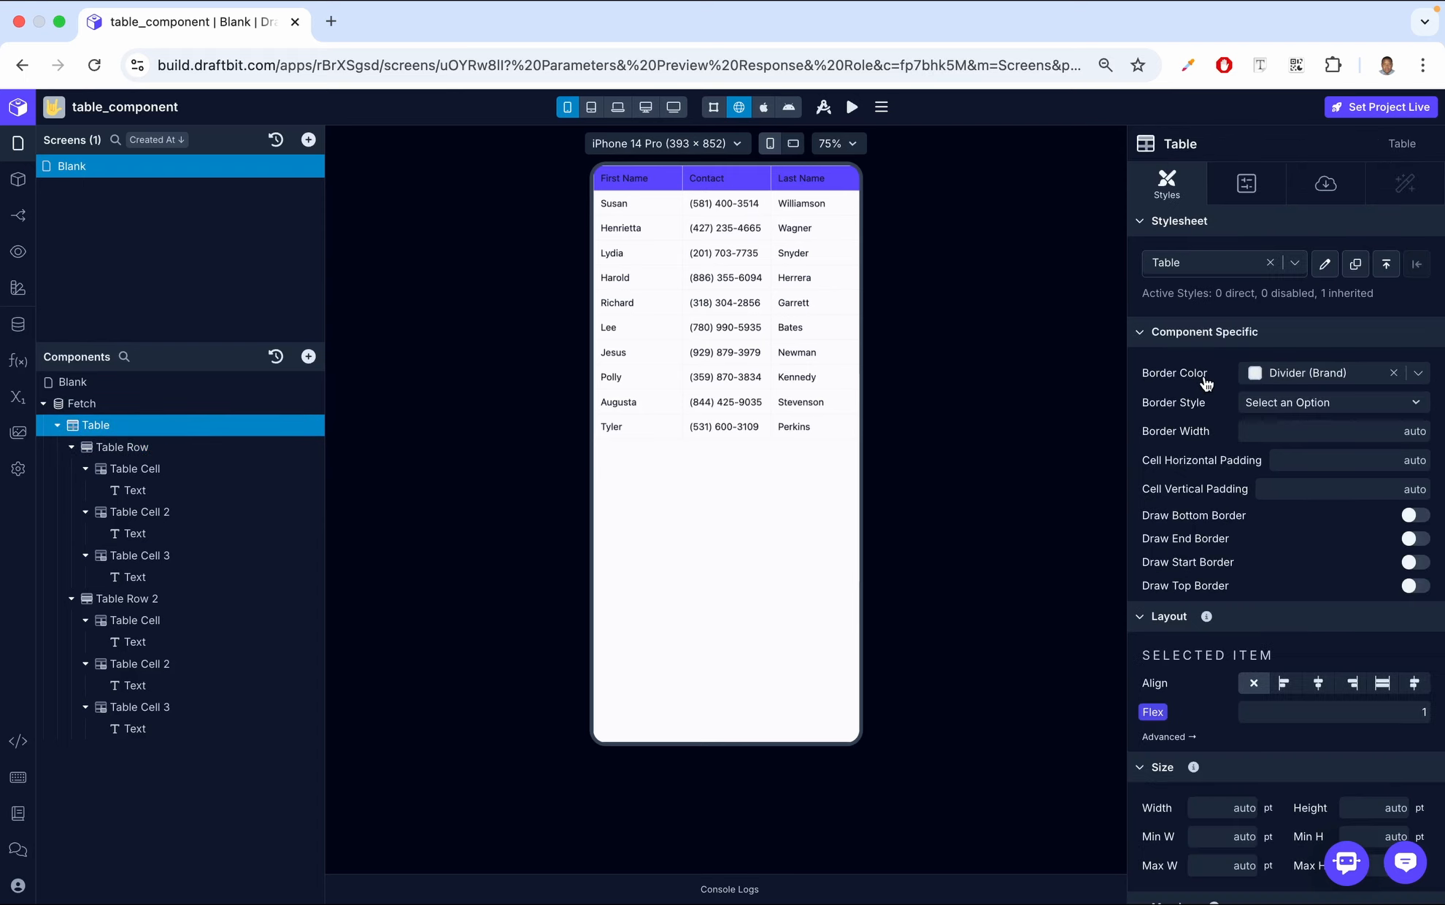
{"action": "left_click", "coordinate": [1311, 433]}
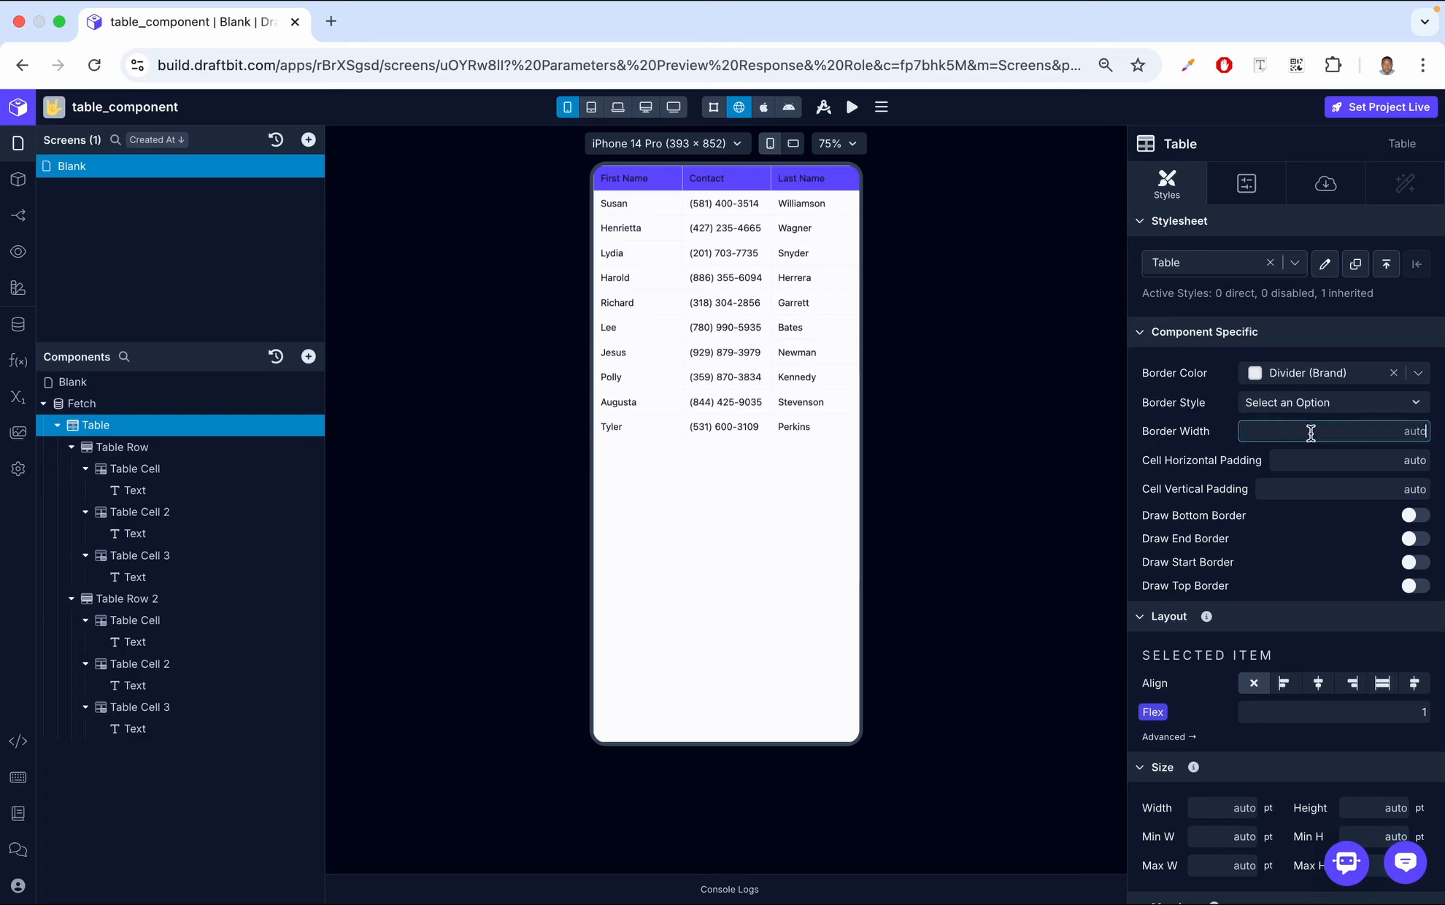
{"action": "type", "text": "2"}
{"action": "left_click", "coordinate": [1225, 400]}
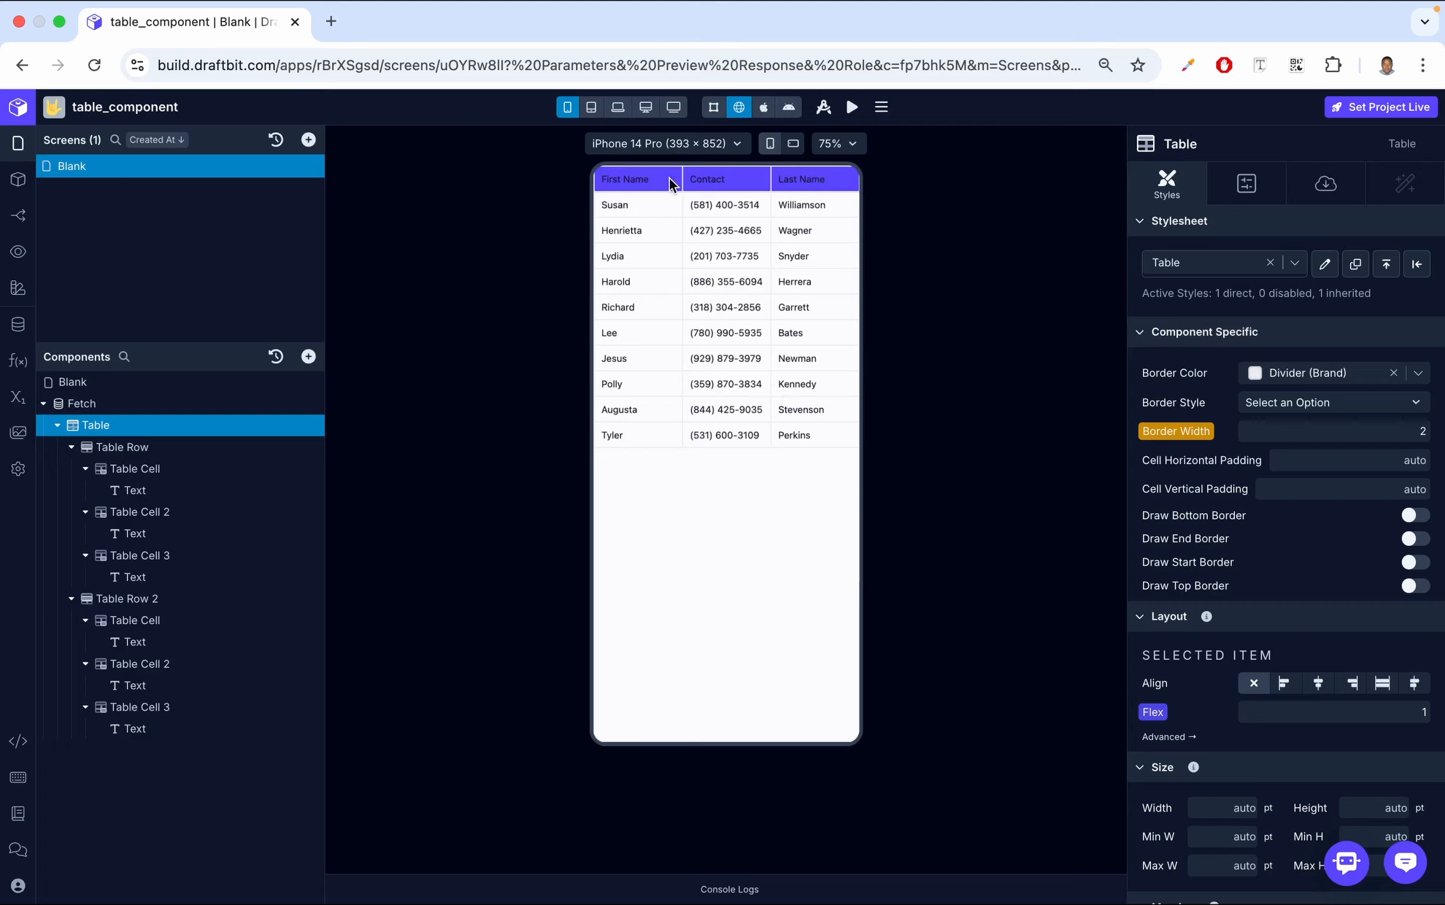
{"action": "left_click", "coordinate": [1420, 373]}
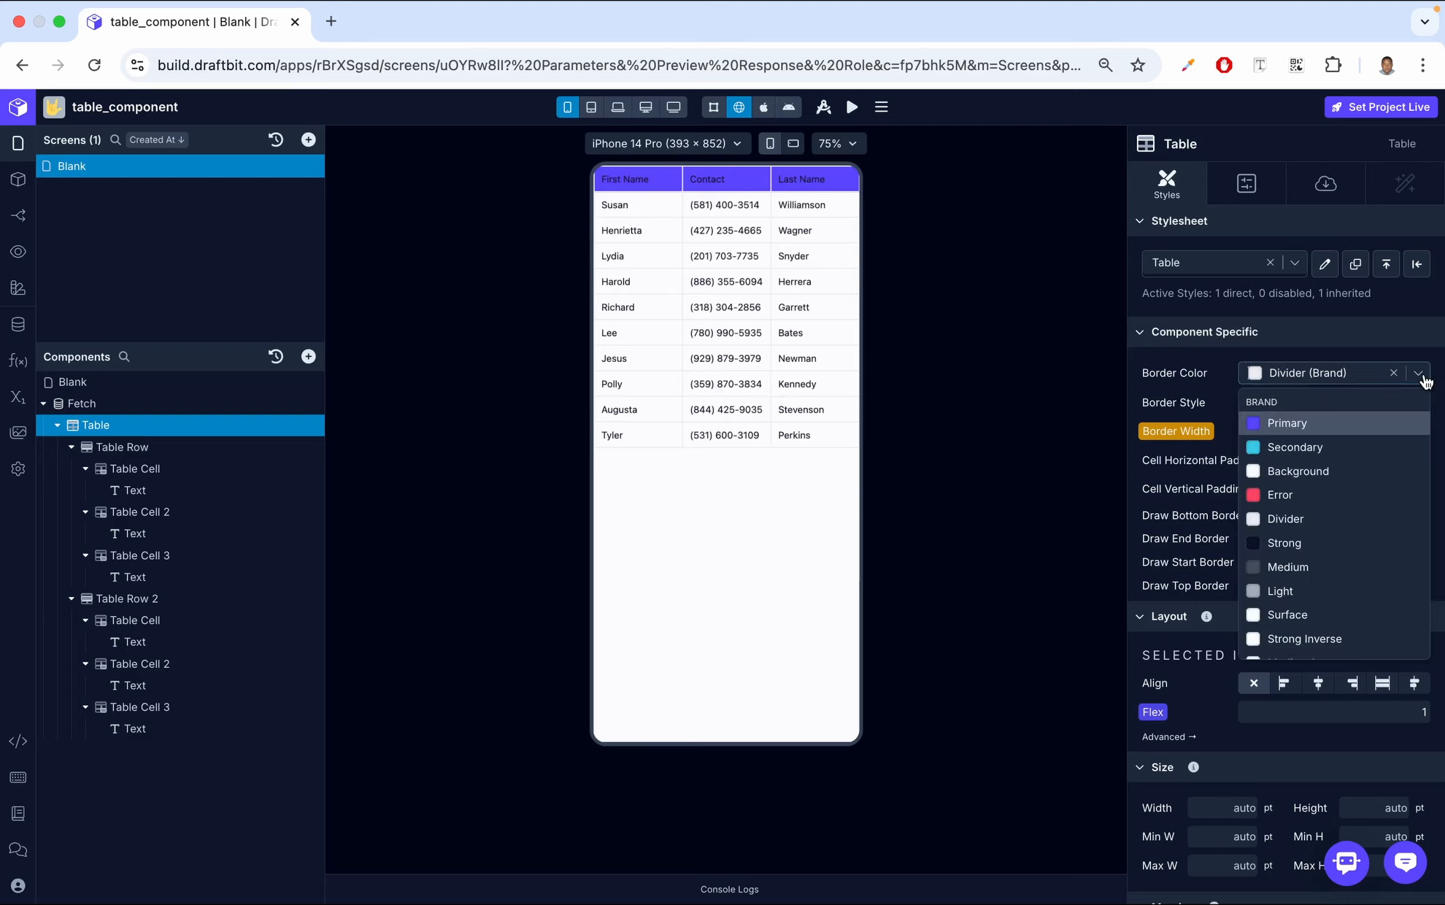
{"action": "left_click", "coordinate": [1330, 424]}
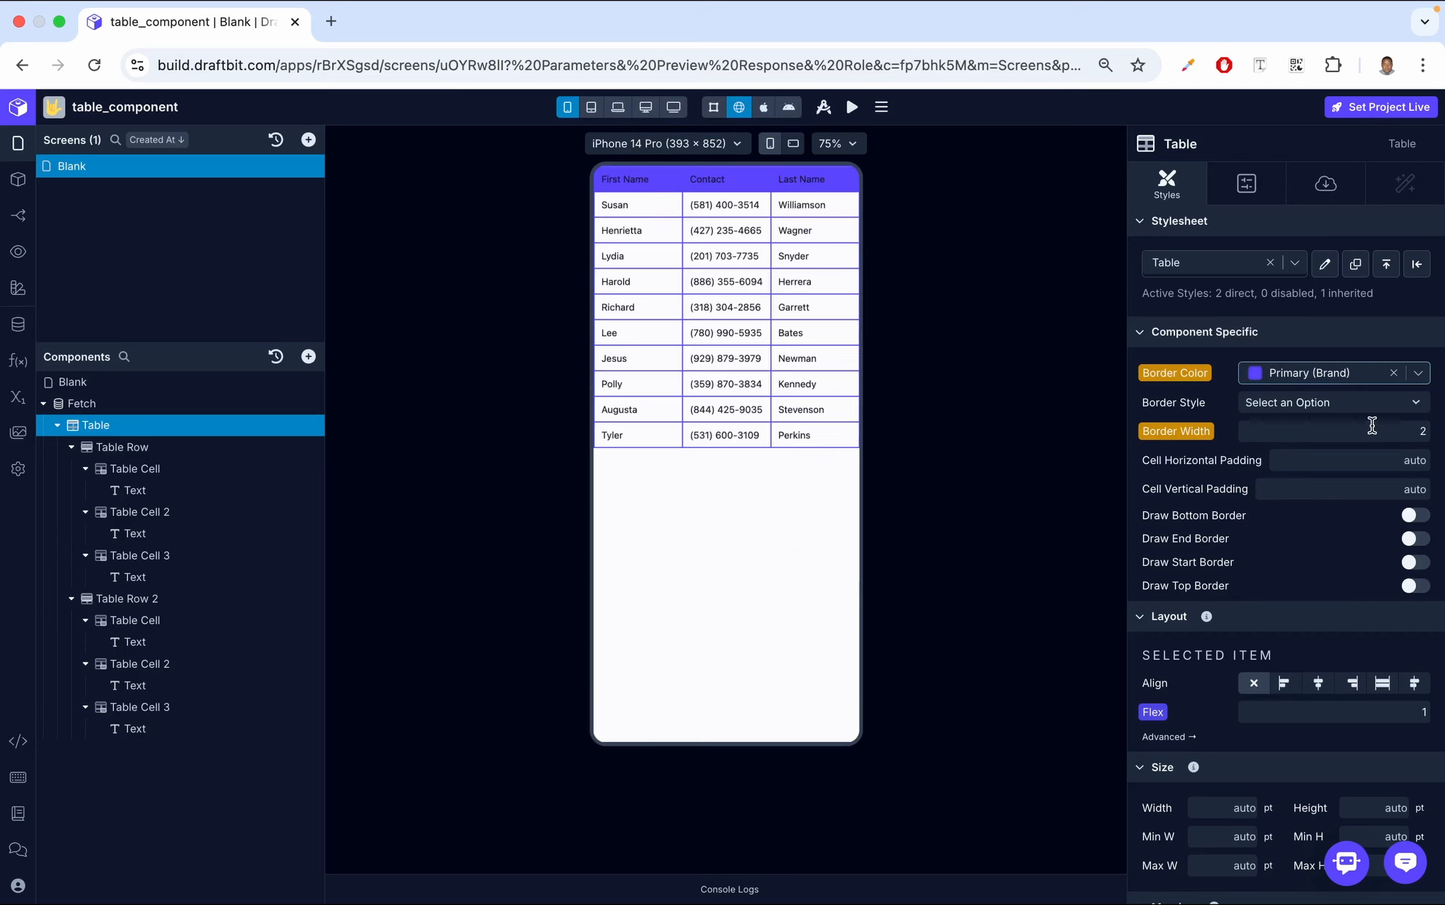
Try the dotted and dashed border styles on the Table, and settle on solid
{"action": "left_click", "coordinate": [1283, 407]}
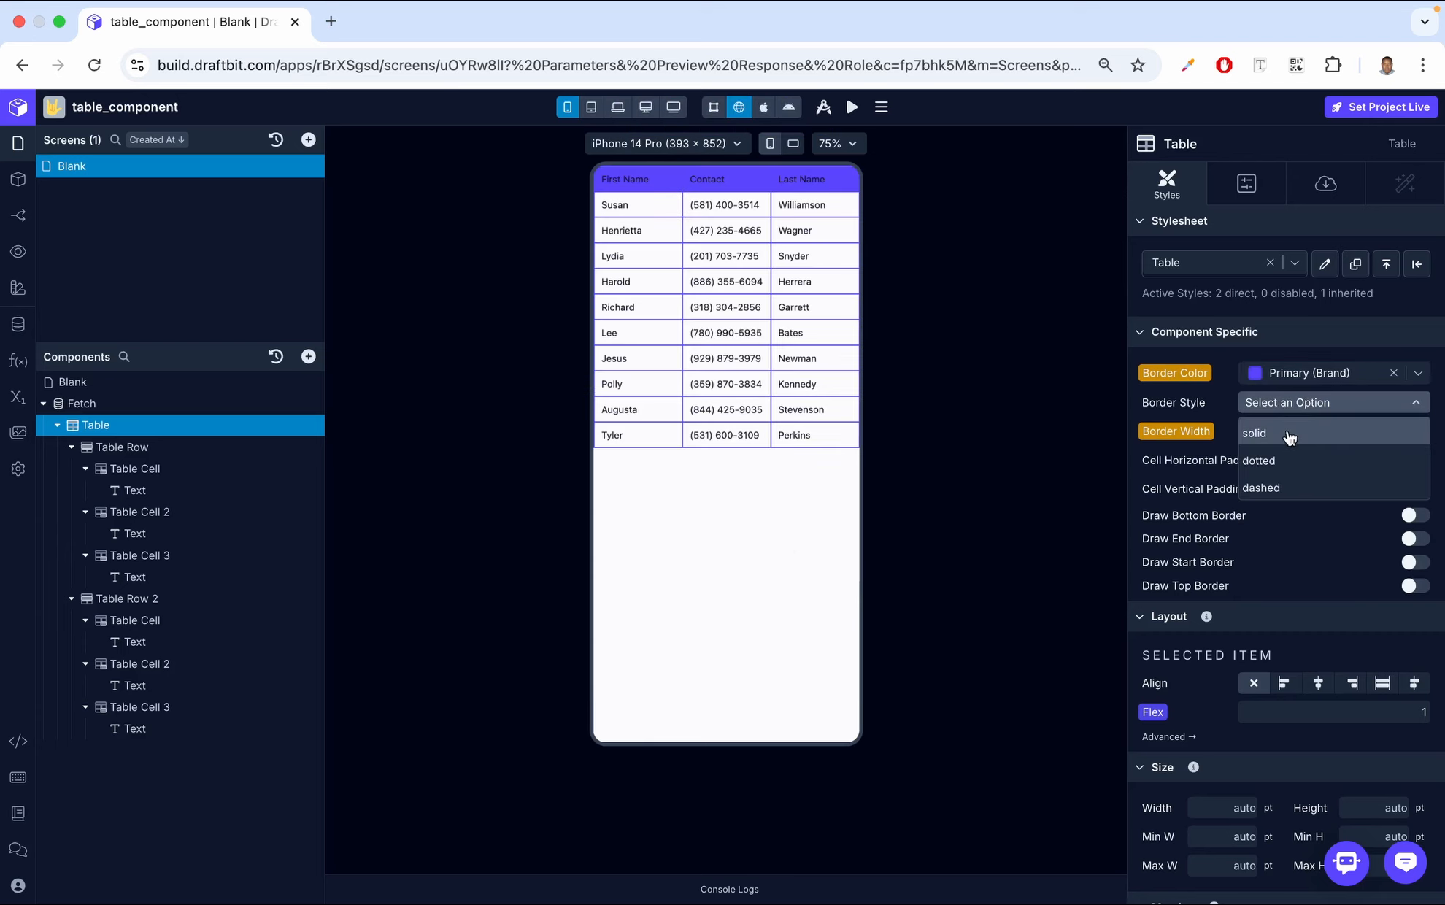
{"action": "left_click", "coordinate": [1340, 464]}
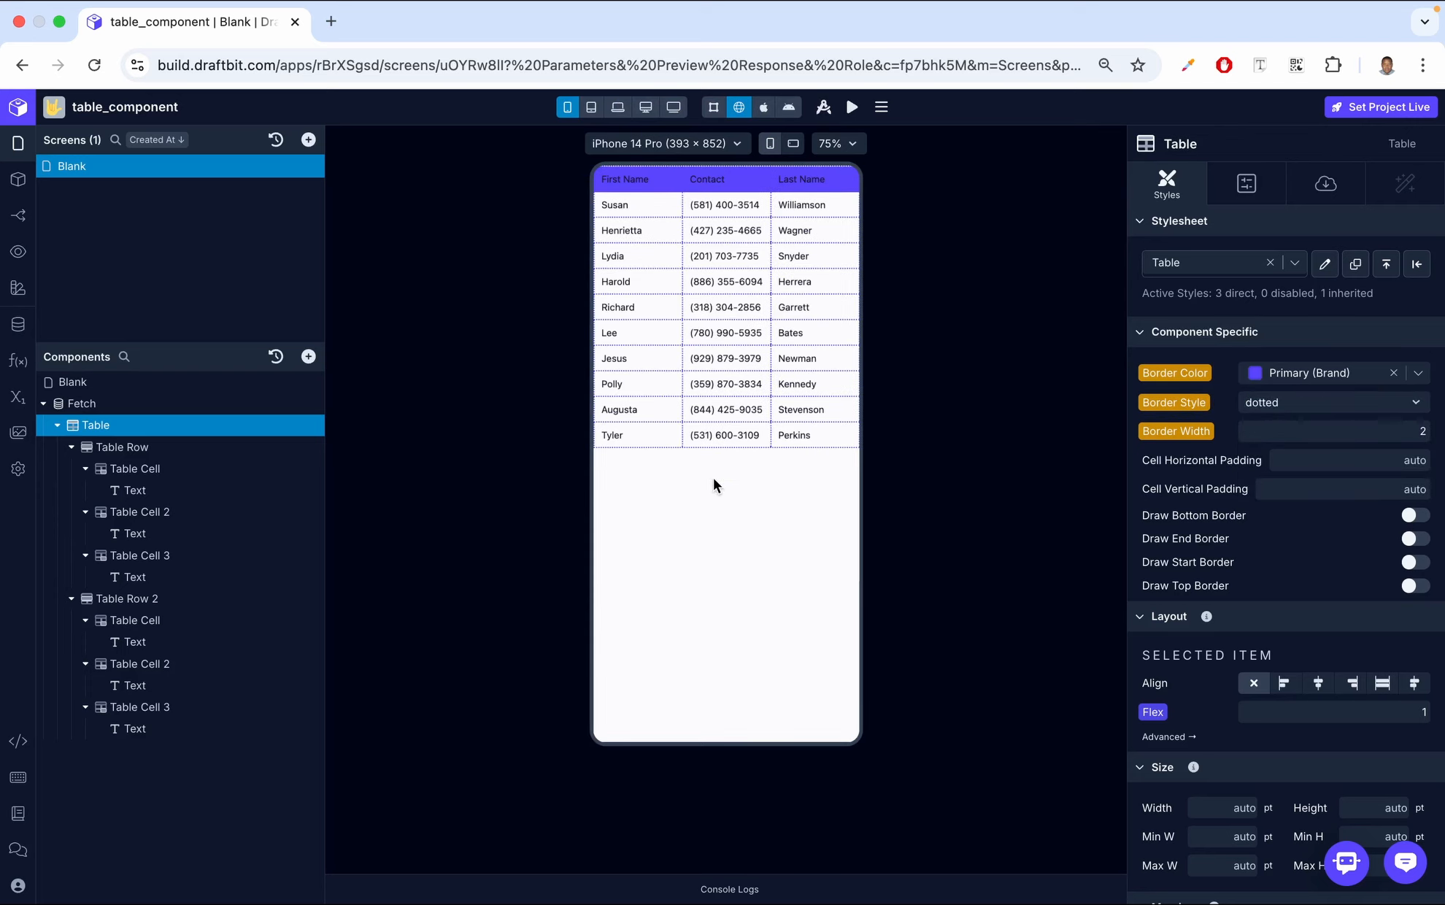
{"action": "left_click", "coordinate": [1323, 403]}
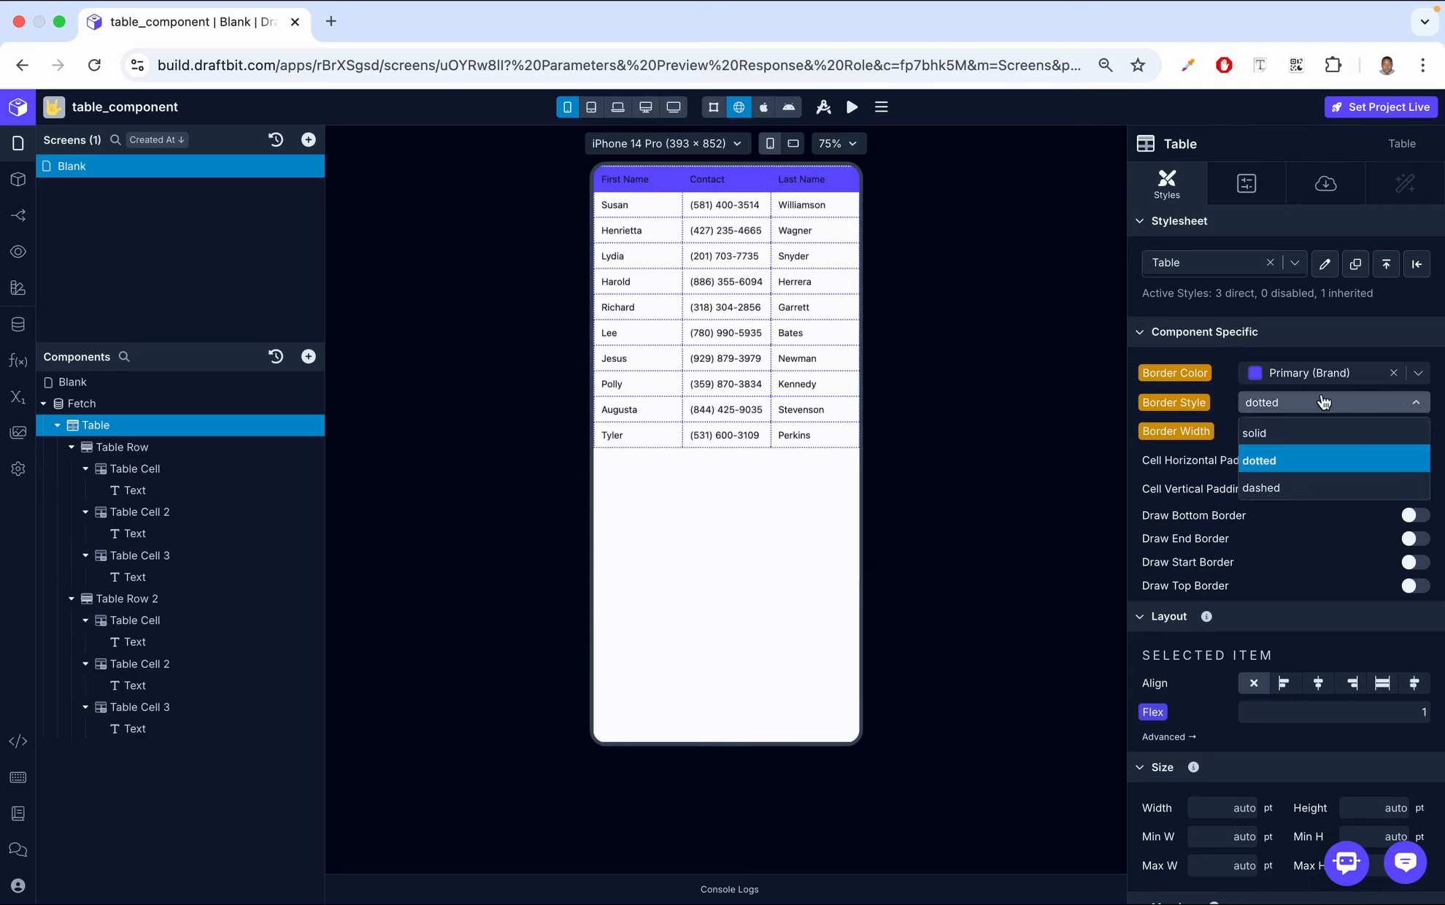
{"action": "left_click", "coordinate": [1309, 489]}
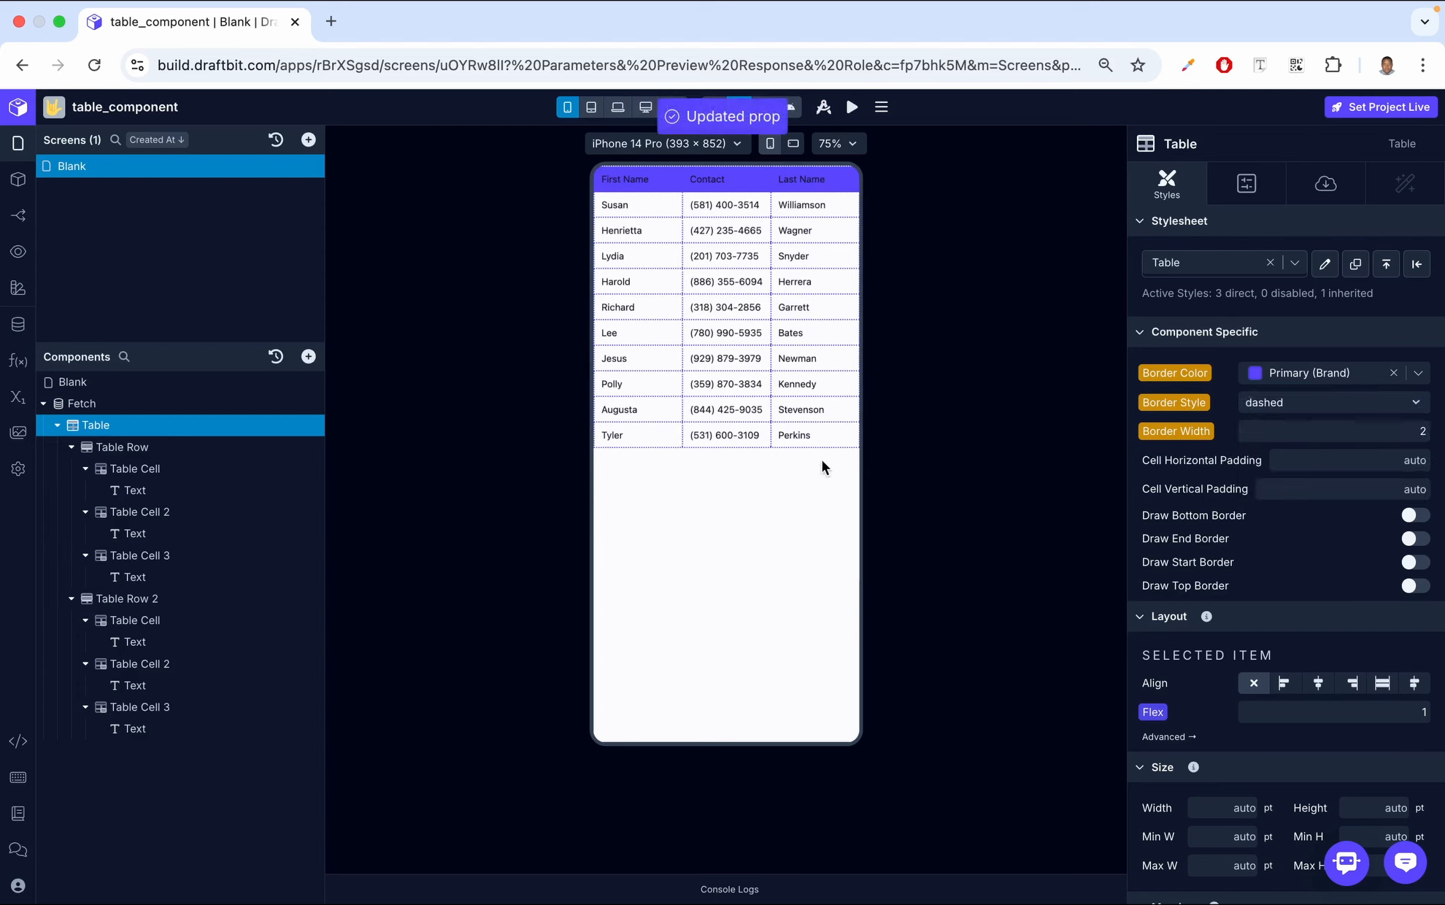
{"action": "left_click", "coordinate": [1323, 403]}
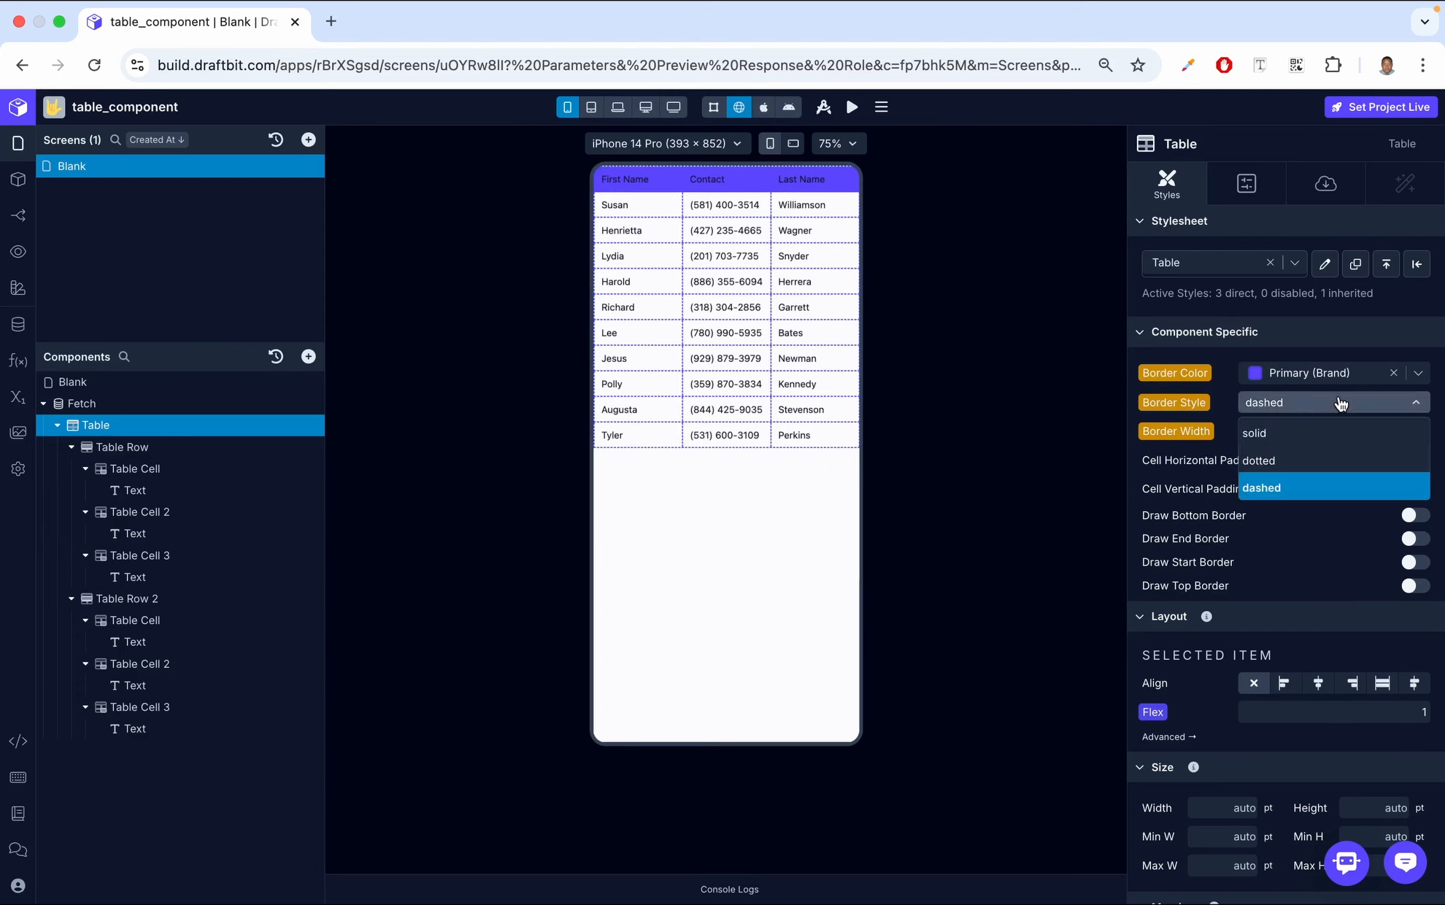
{"action": "left_click", "coordinate": [1306, 437]}
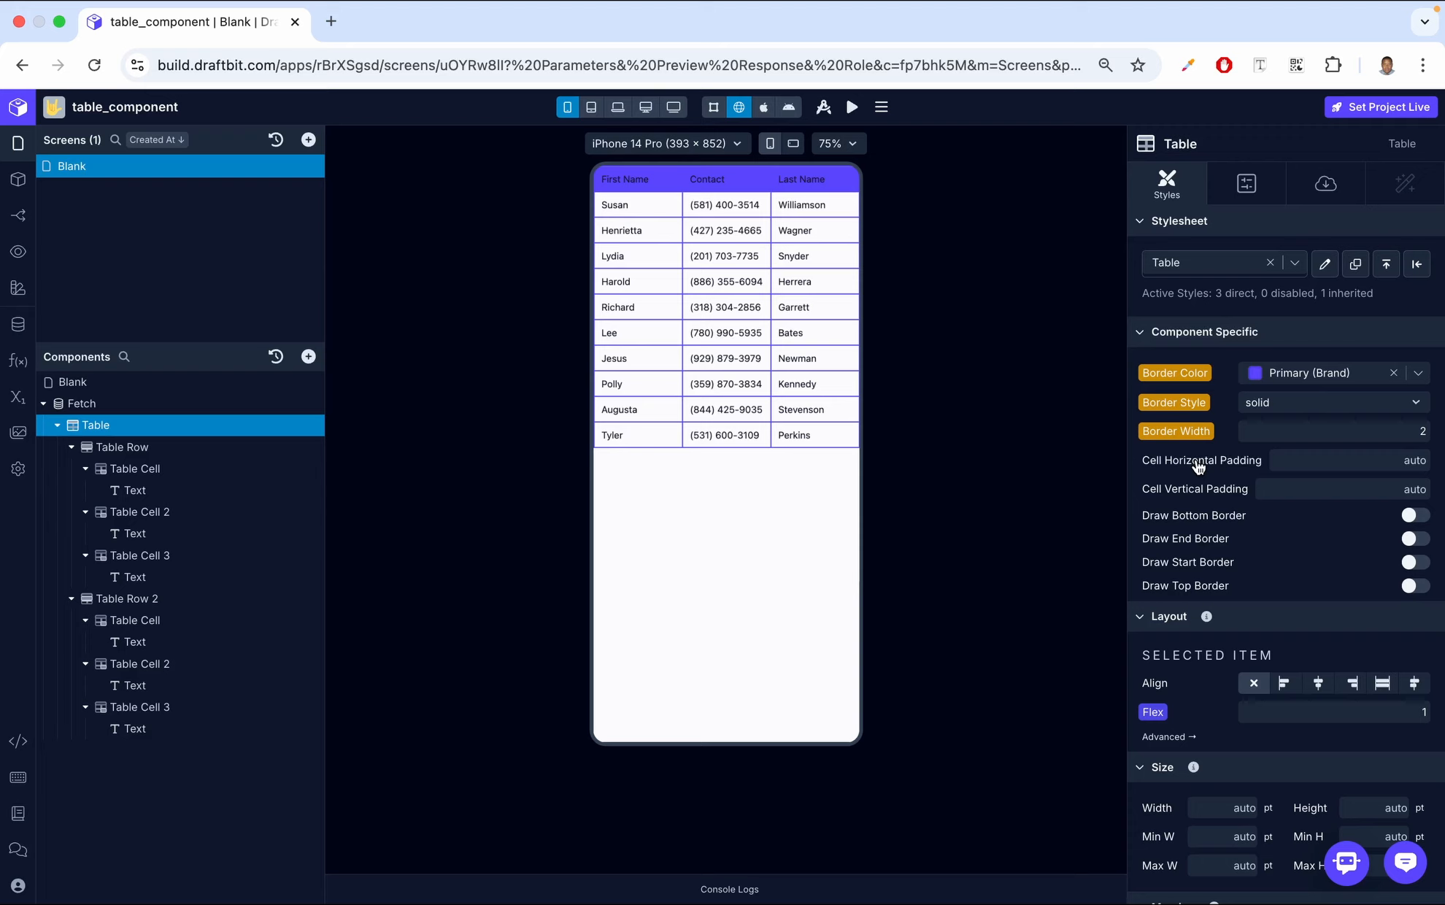
Set the Table's cell horizontal padding and cell vertical padding to 20 each
{"action": "left_click", "coordinate": [1310, 462]}
{"action": "type", "text": "20"}
{"action": "left_click", "coordinate": [1259, 458]}
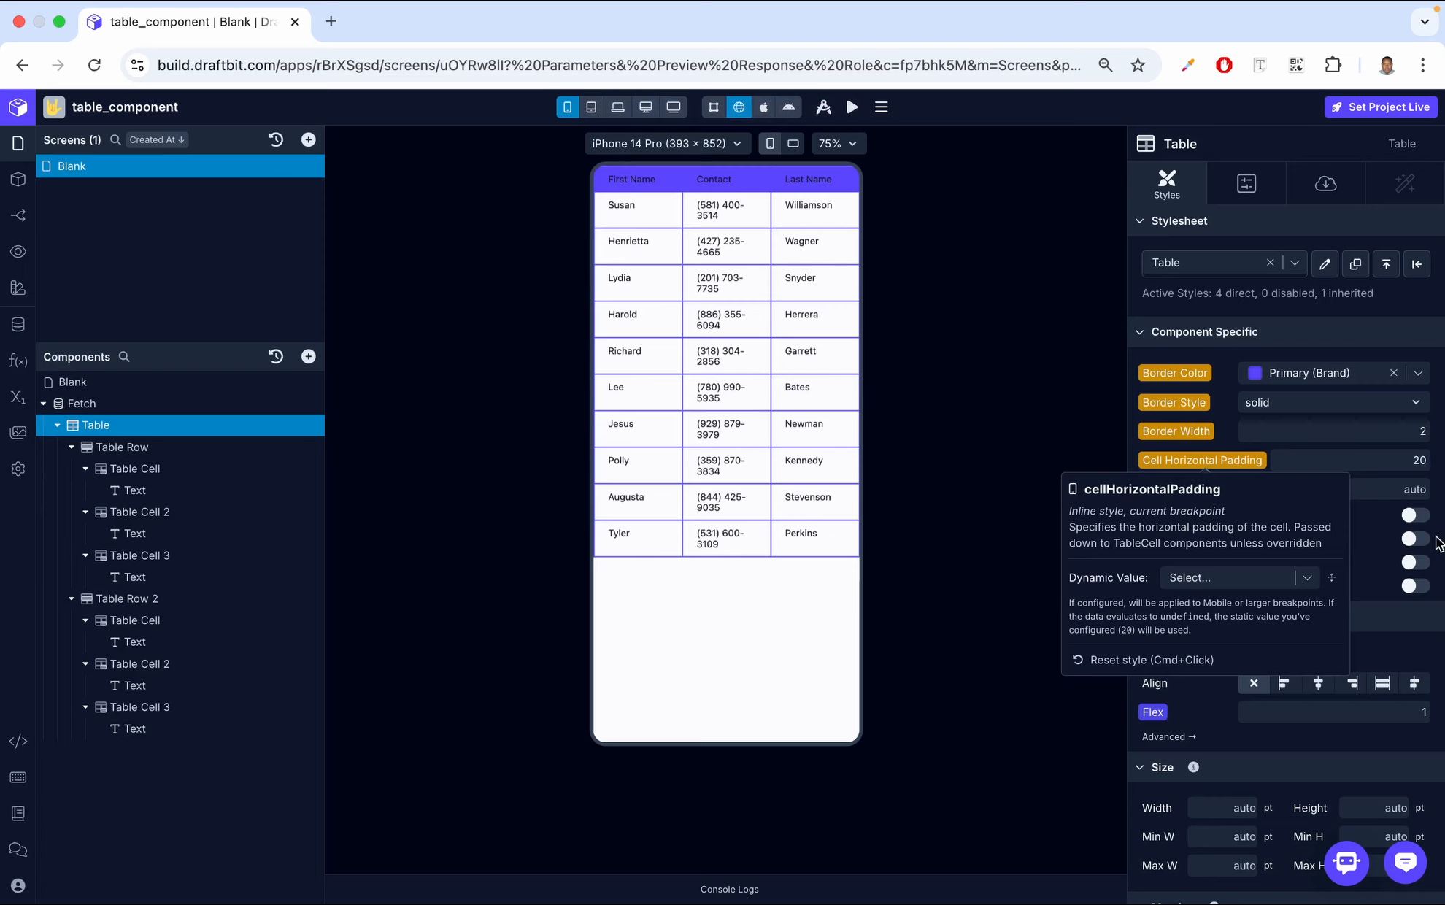
{"action": "left_click", "coordinate": [1379, 523]}
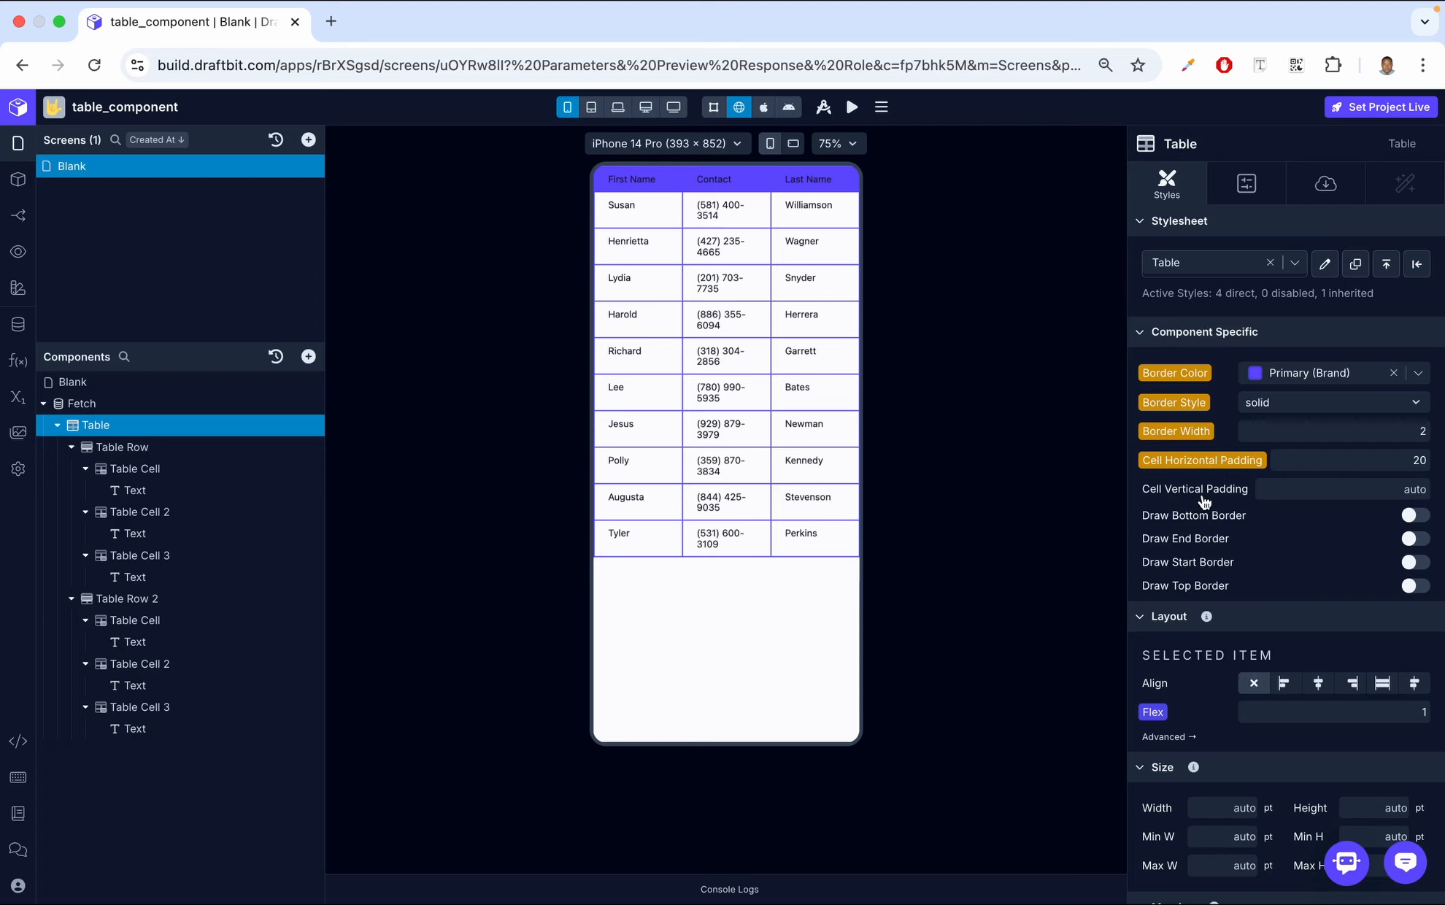
{"action": "left_click", "coordinate": [1309, 487]}
{"action": "type", "text": "20"}
{"action": "key", "text": "Return"}
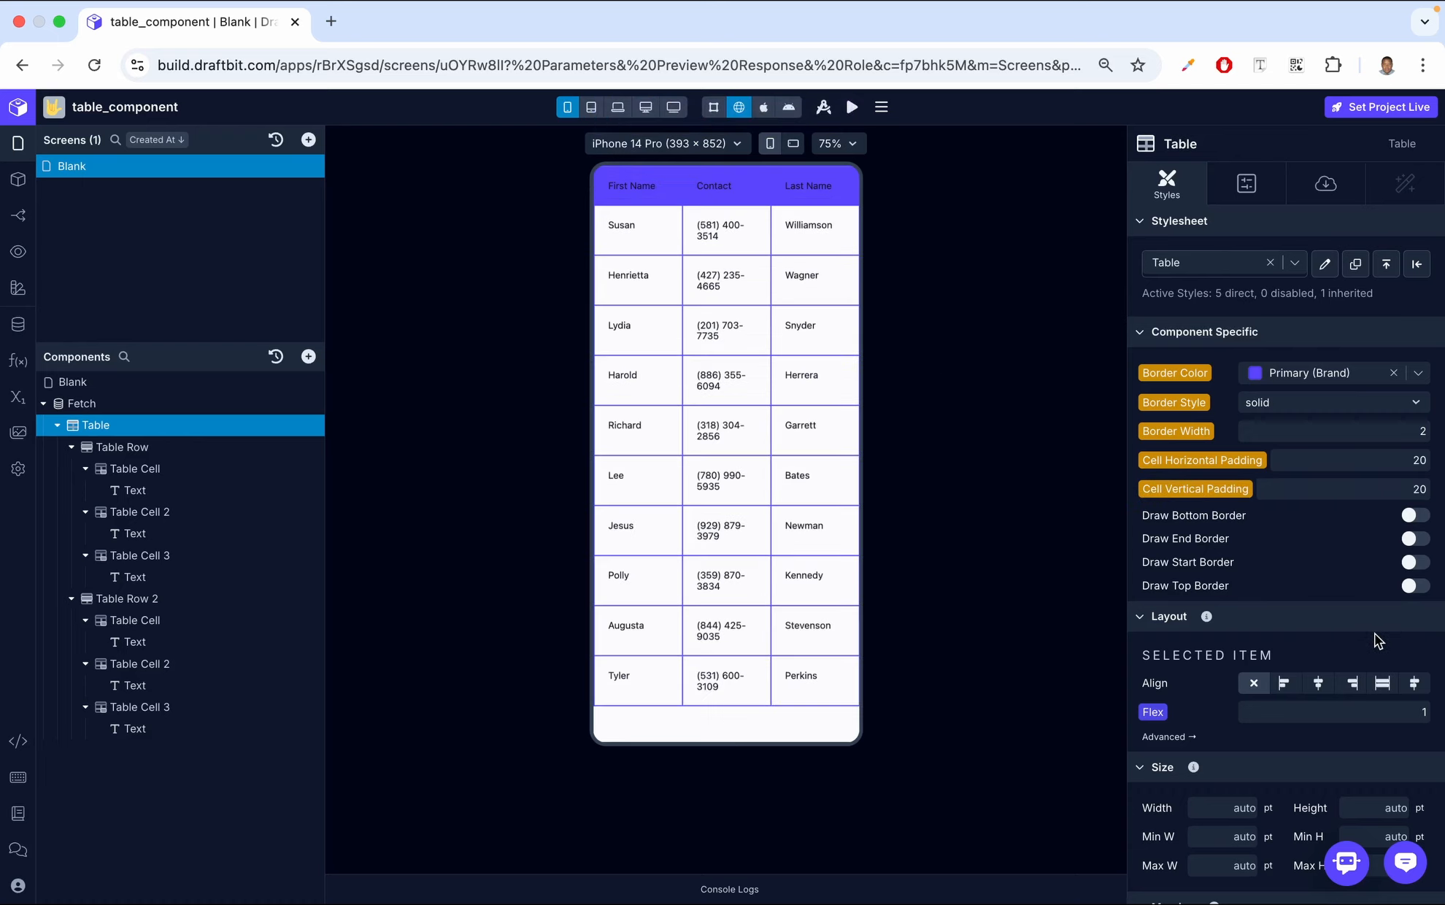
Reset the Table's cell horizontal and vertical padding to their defaults
{"action": "left_click", "coordinate": [1234, 489]}
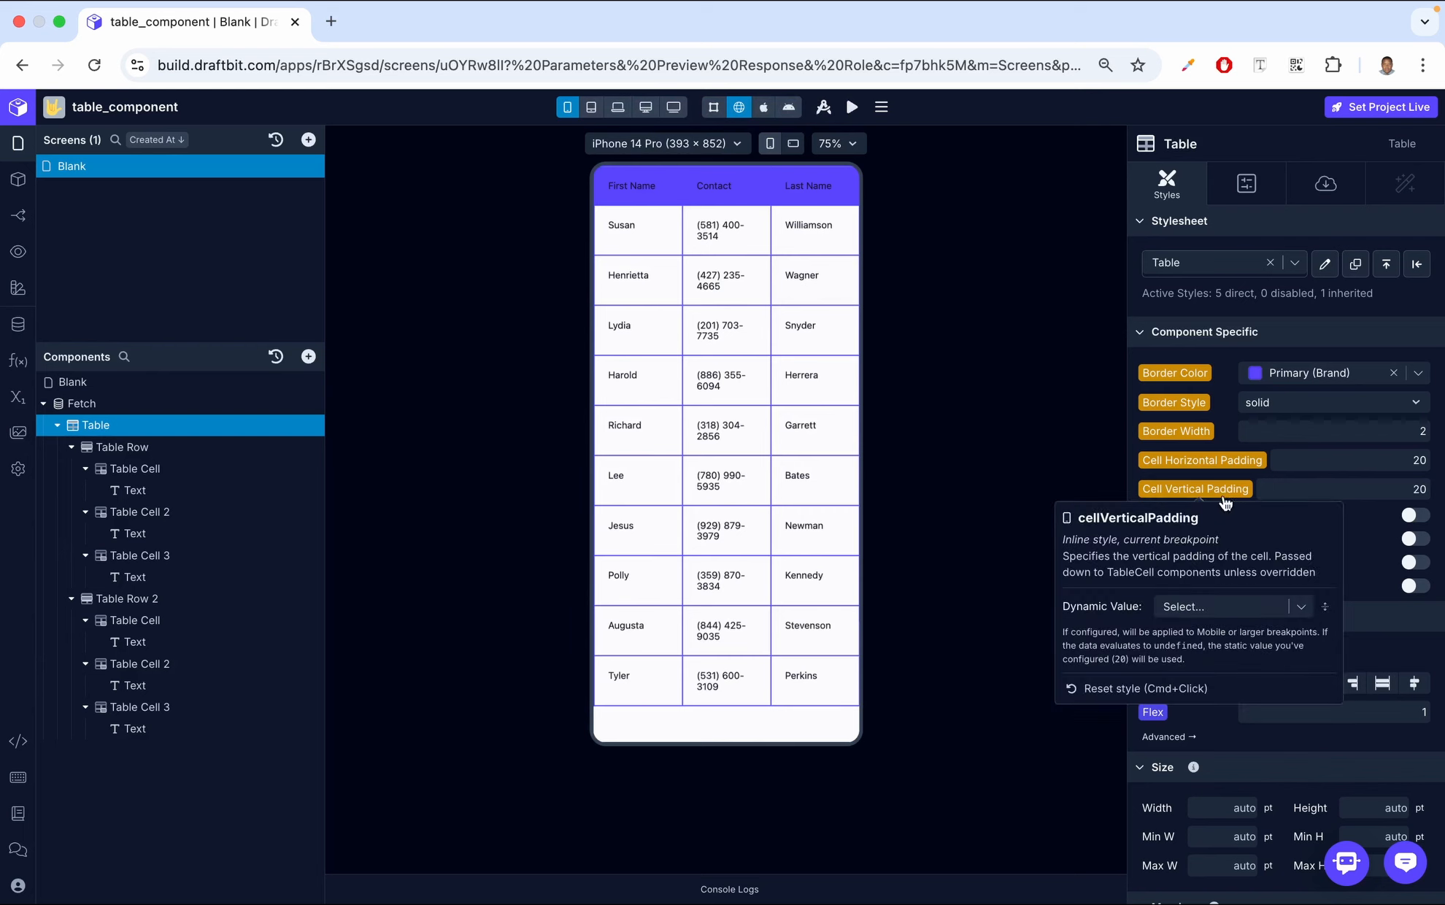
{"action": "left_click", "coordinate": [1162, 689]}
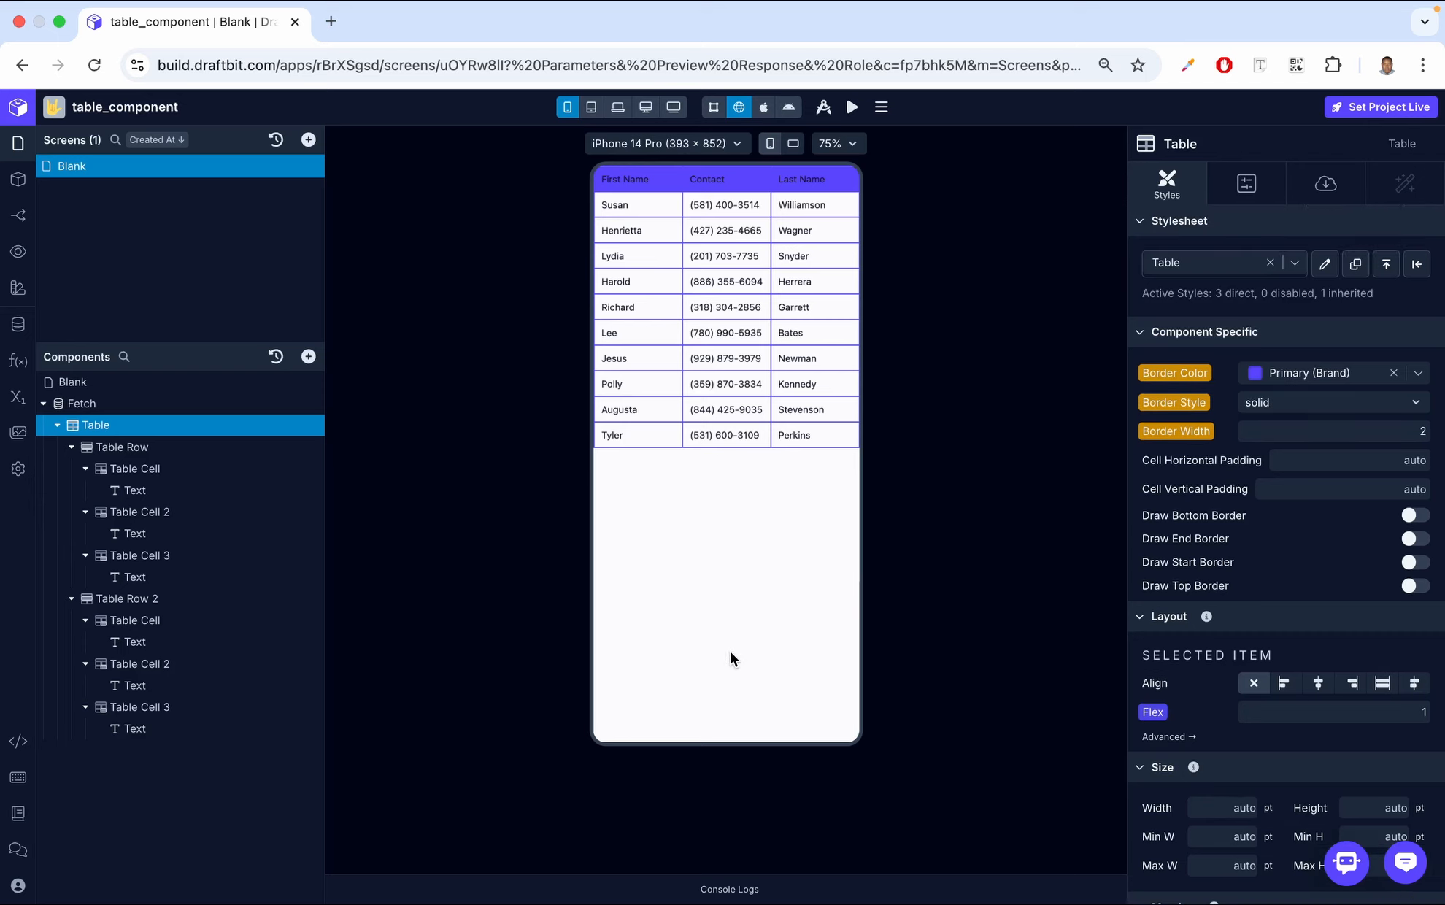
Compare the style options of the Table with those of its first Table Row
{"action": "left_click", "coordinate": [177, 449]}
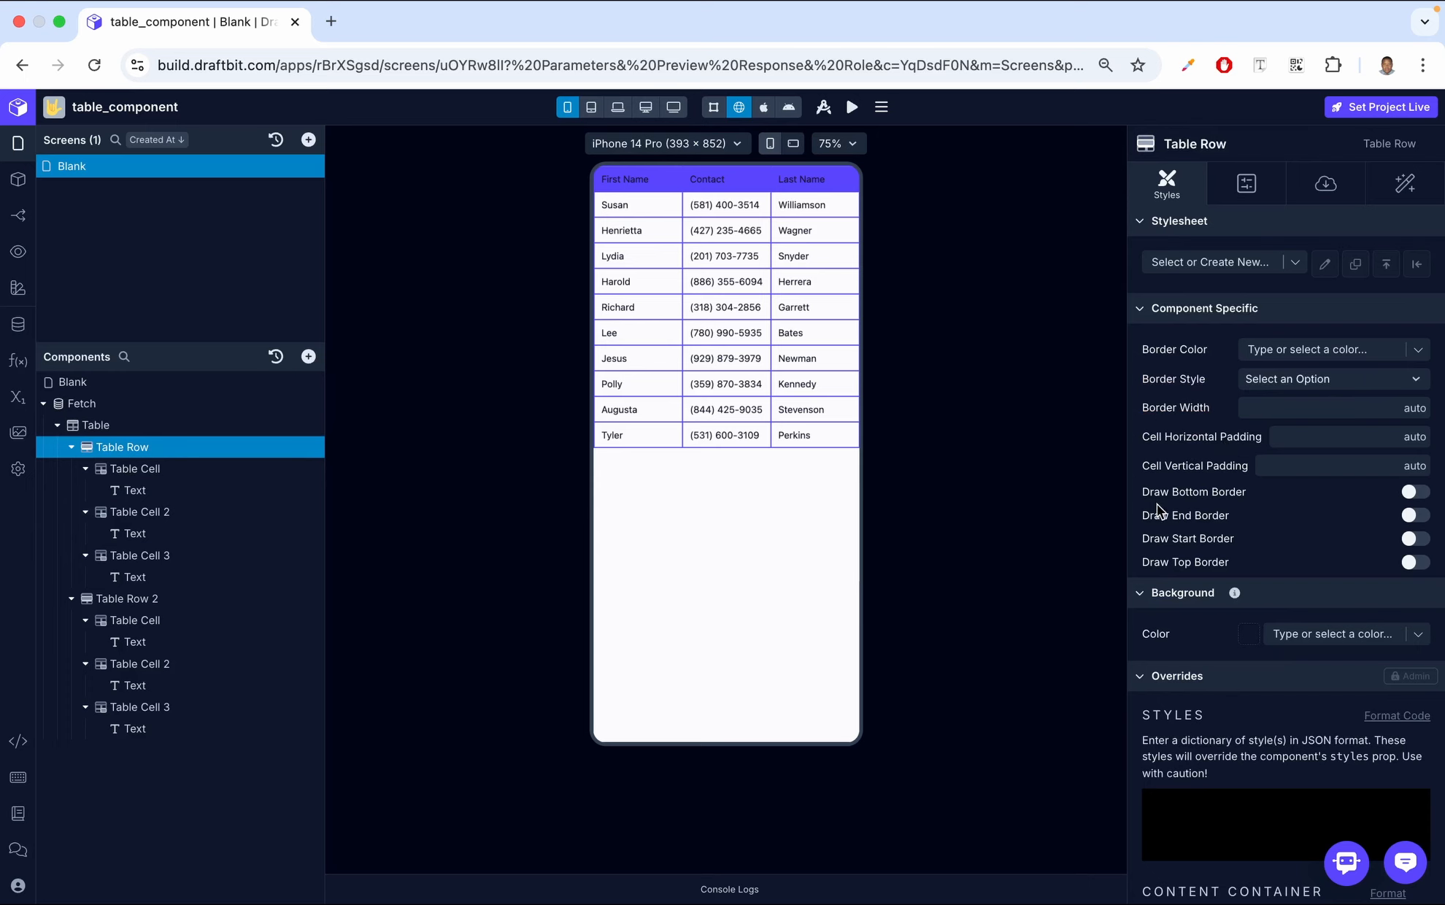
{"action": "left_click", "coordinate": [135, 428]}
{"action": "left_click", "coordinate": [178, 447]}
{"action": "left_click", "coordinate": [161, 424]}
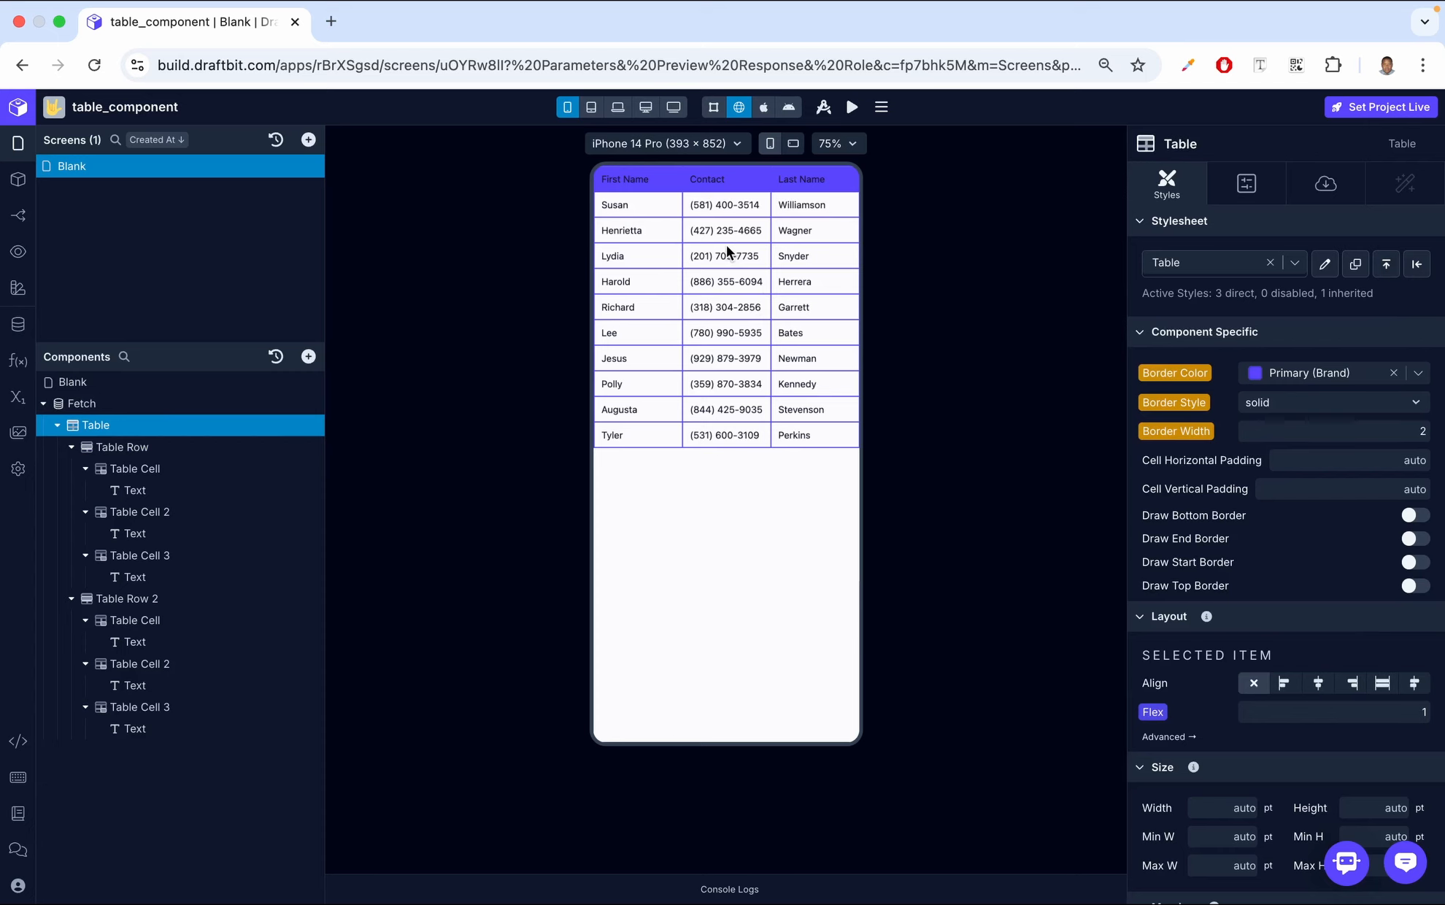
{"action": "left_click", "coordinate": [255, 449]}
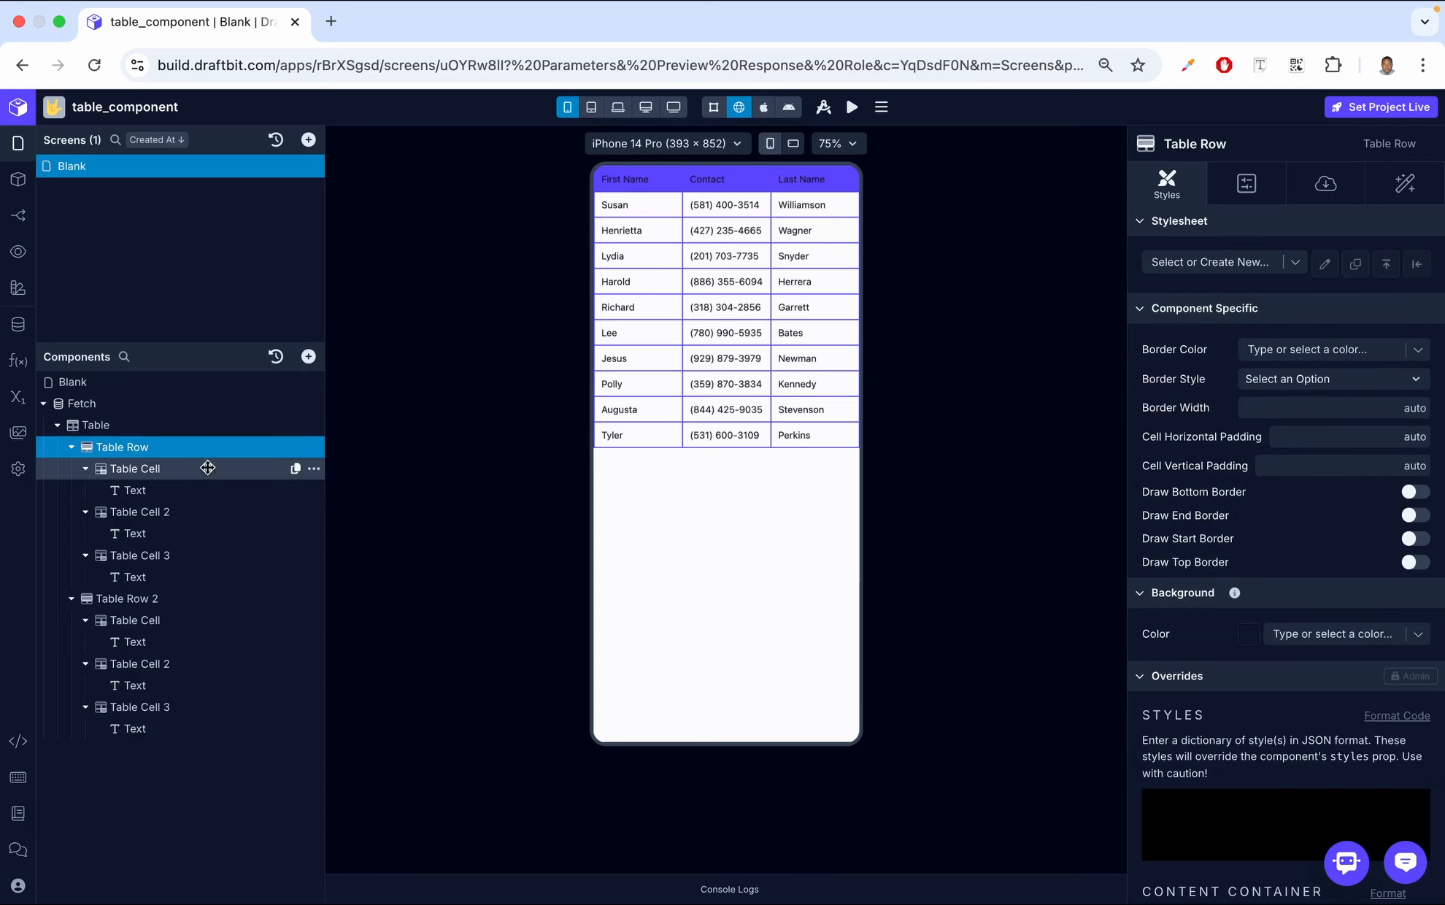
Try the Error border color on the first cell of the first Table Row, and clear it again
{"action": "left_click", "coordinate": [175, 470]}
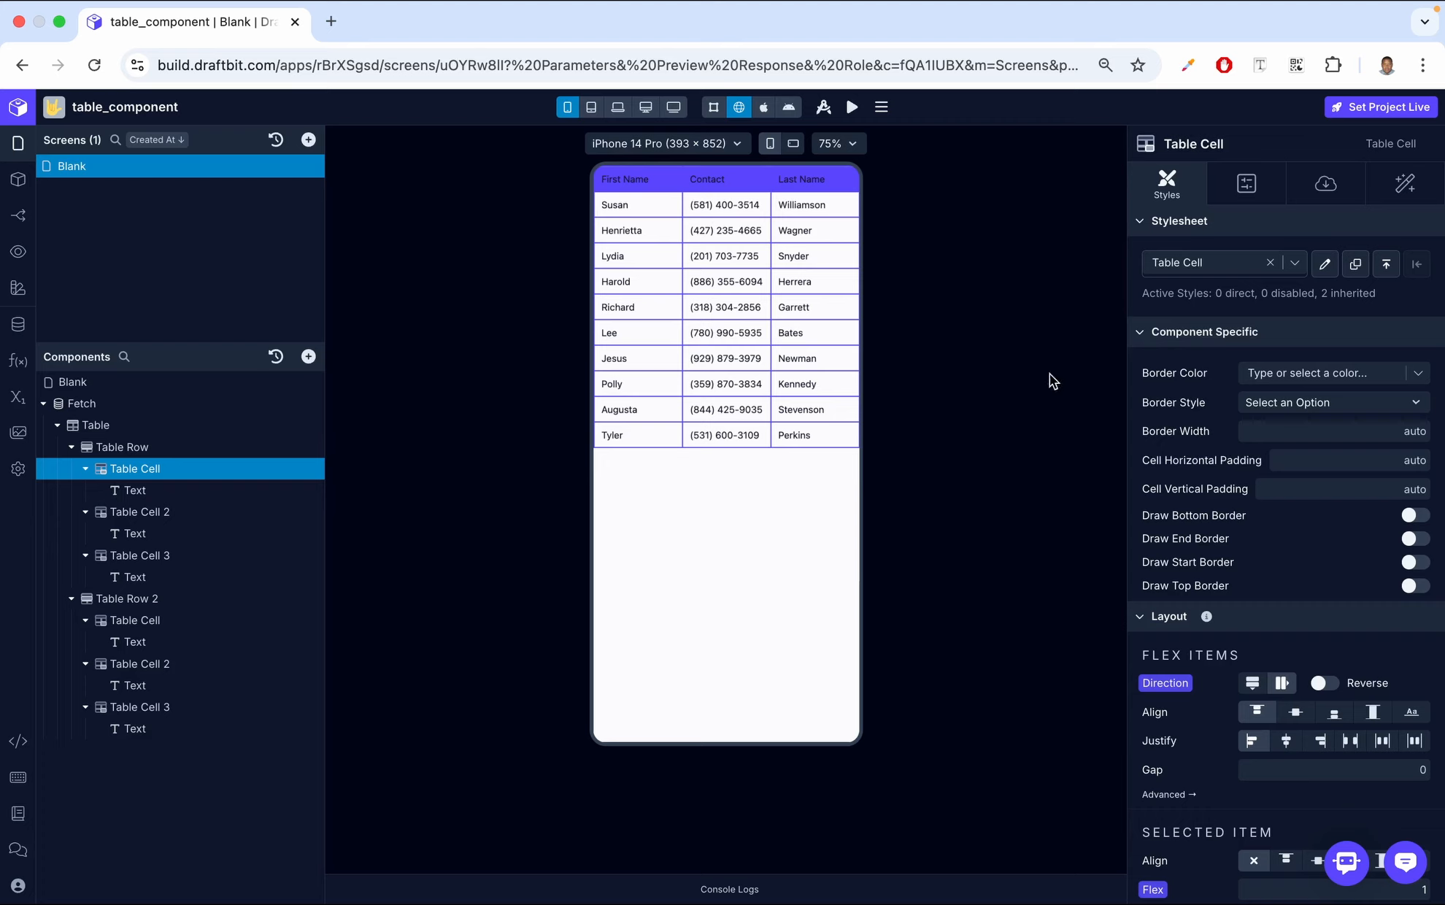
{"action": "left_click", "coordinate": [1282, 377]}
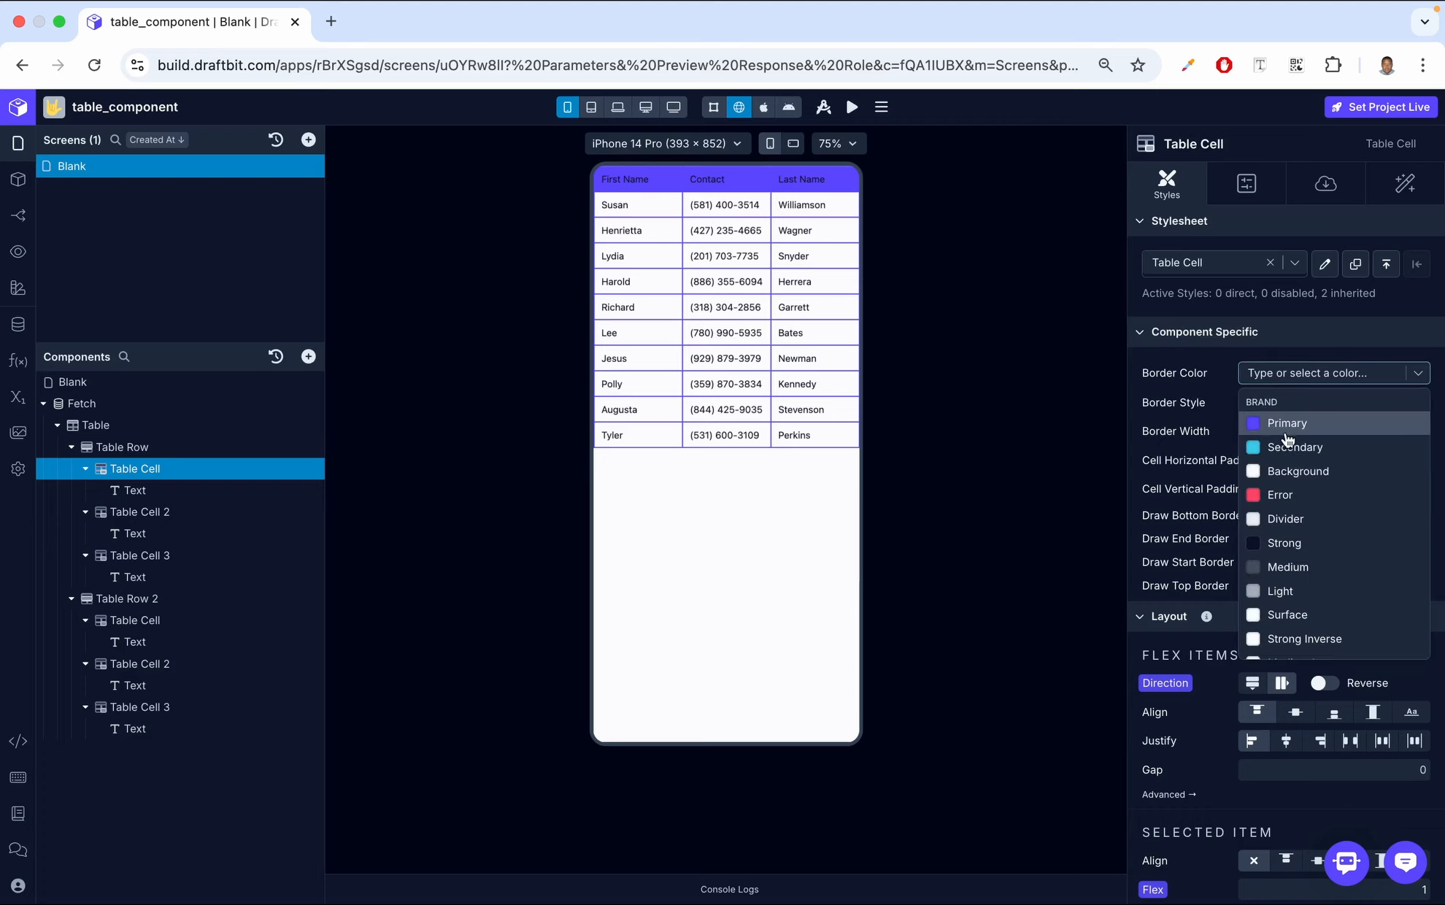
{"action": "left_click", "coordinate": [1295, 487]}
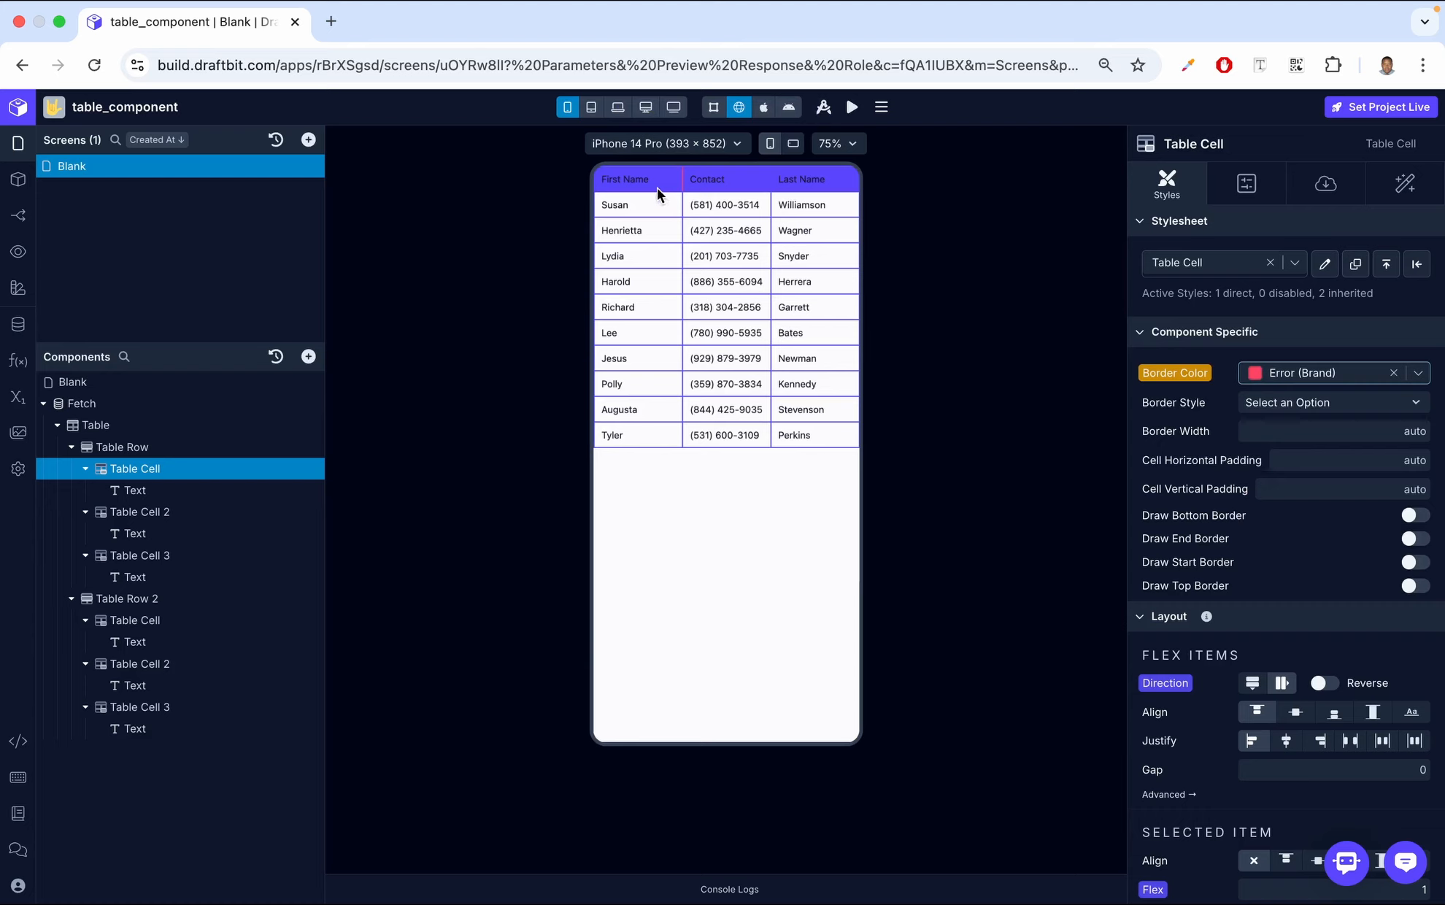
{"action": "left_click", "coordinate": [1394, 373]}
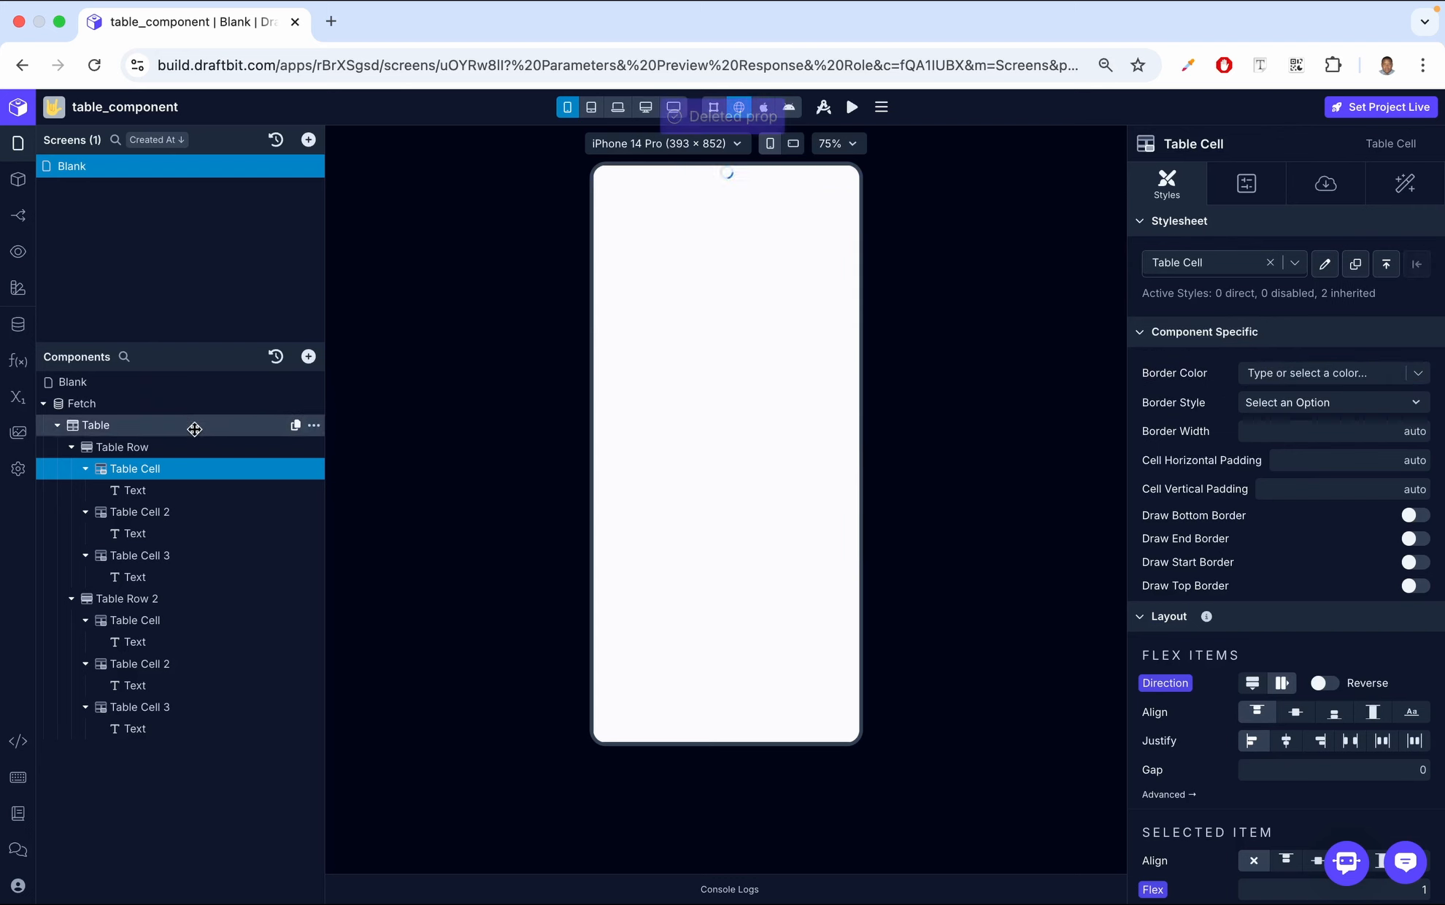
Try the Error border color on the whole first Table Row, and clear it again
{"action": "left_click", "coordinate": [196, 446]}
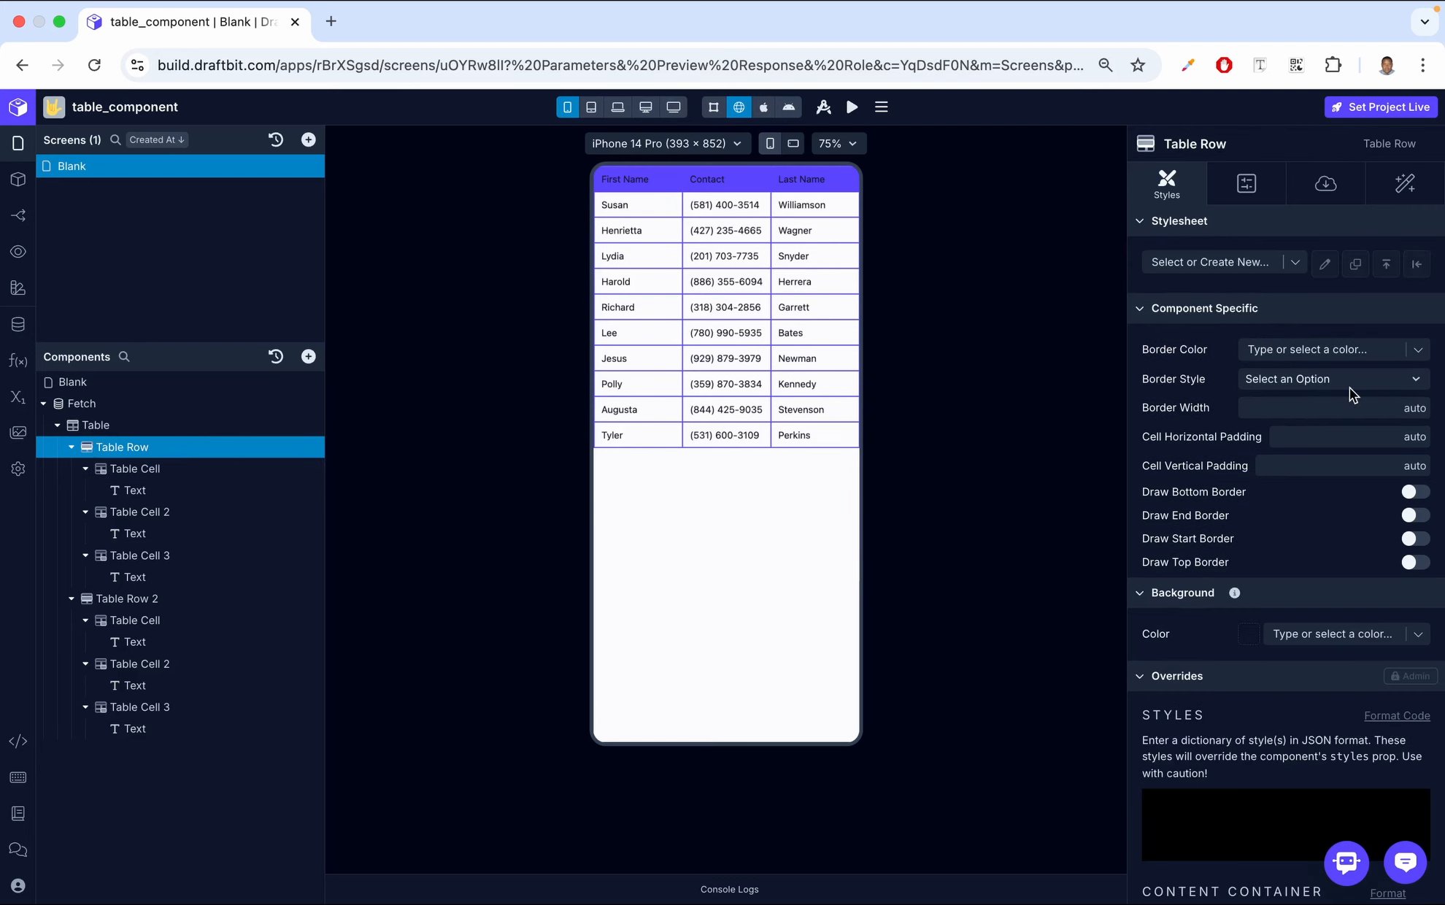
{"action": "left_click", "coordinate": [1338, 349]}
{"action": "left_click", "coordinate": [1296, 468]}
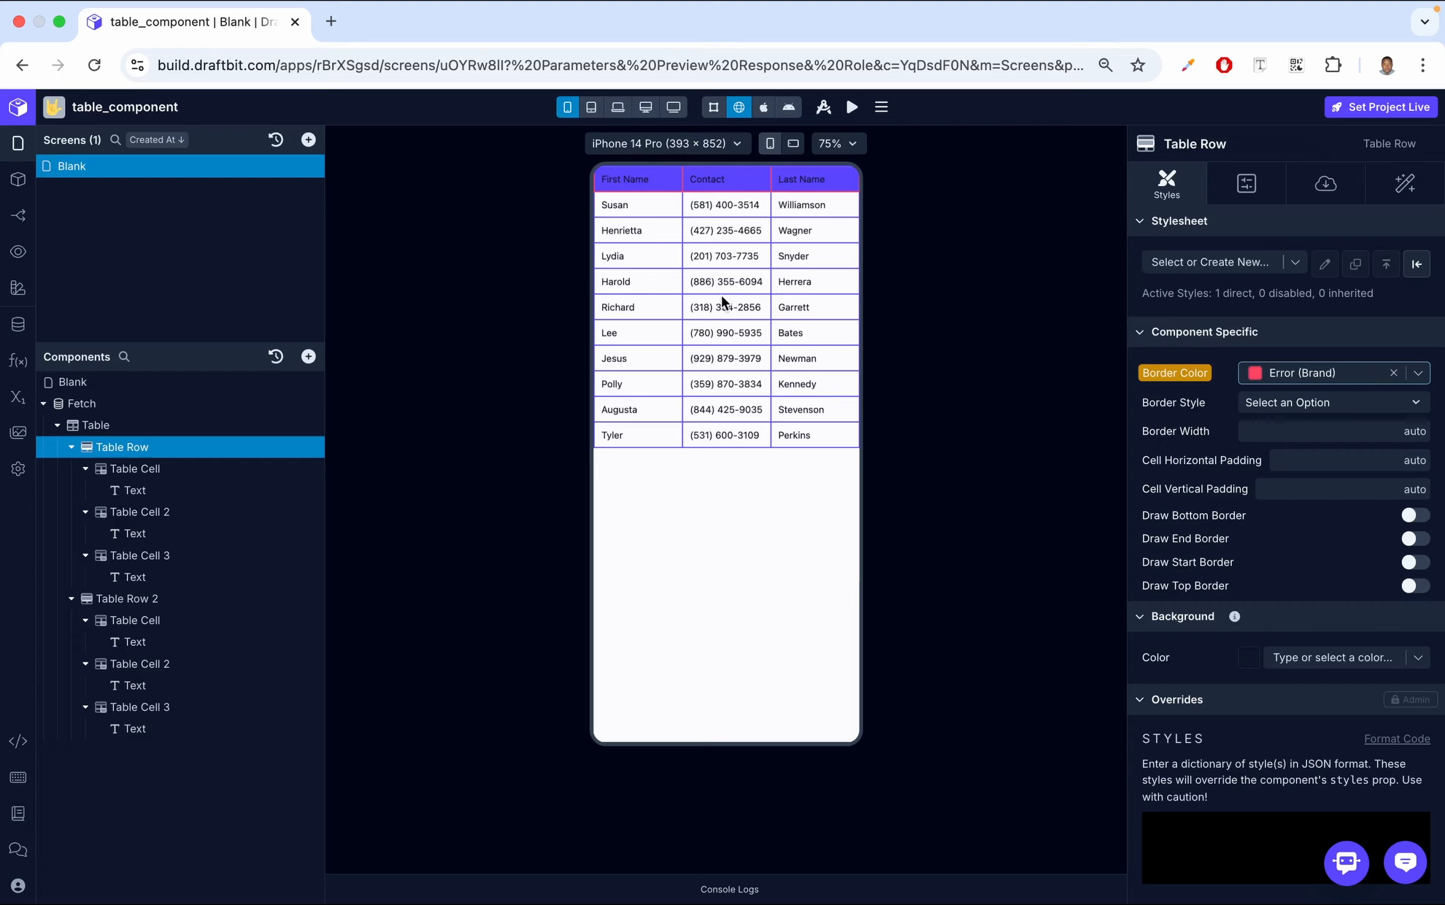
{"action": "left_click", "coordinate": [1394, 373]}
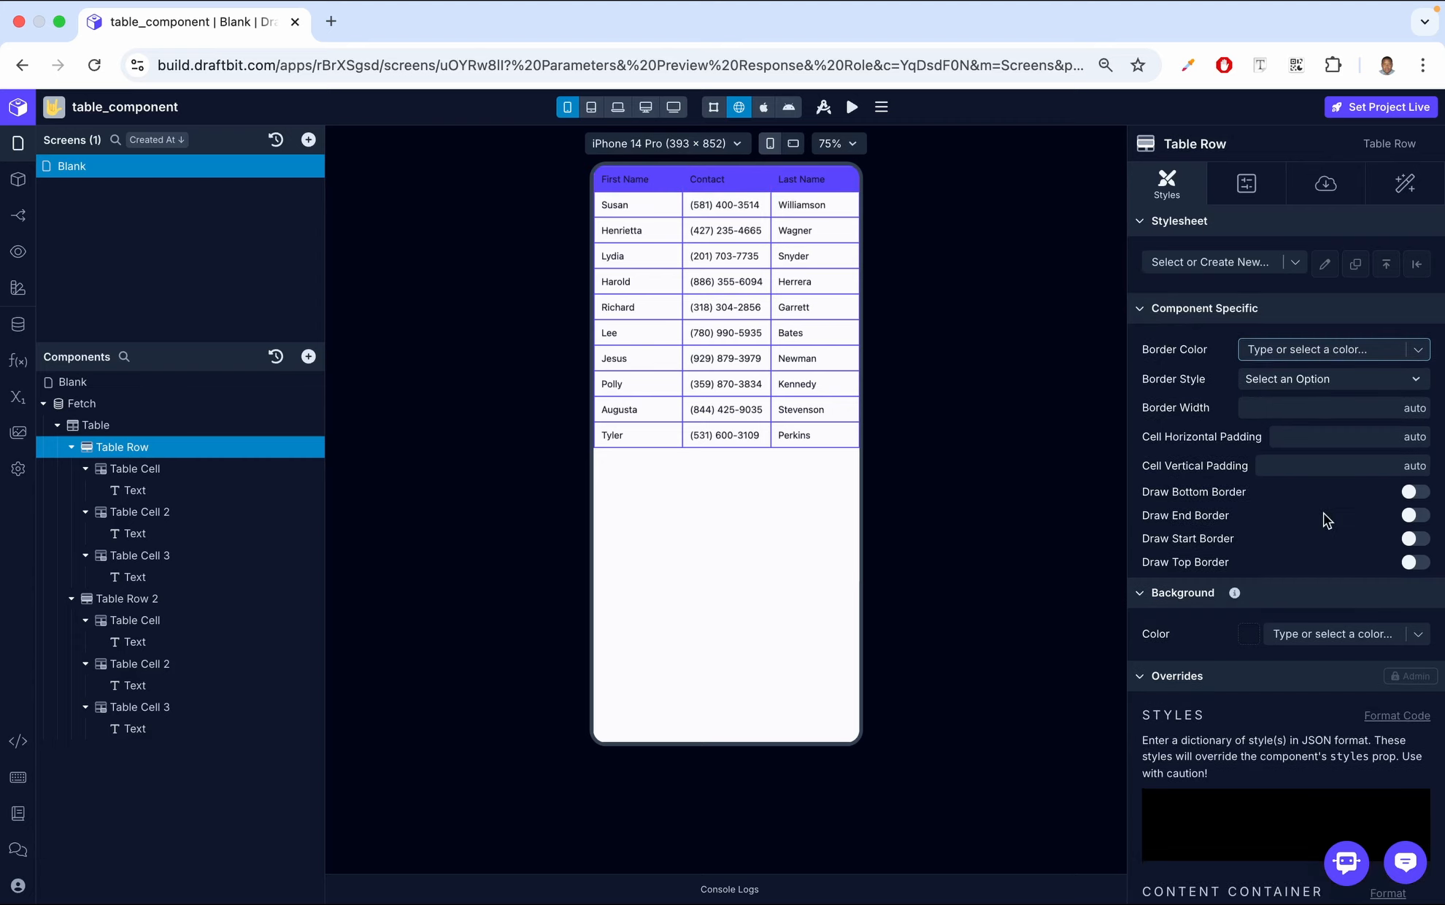